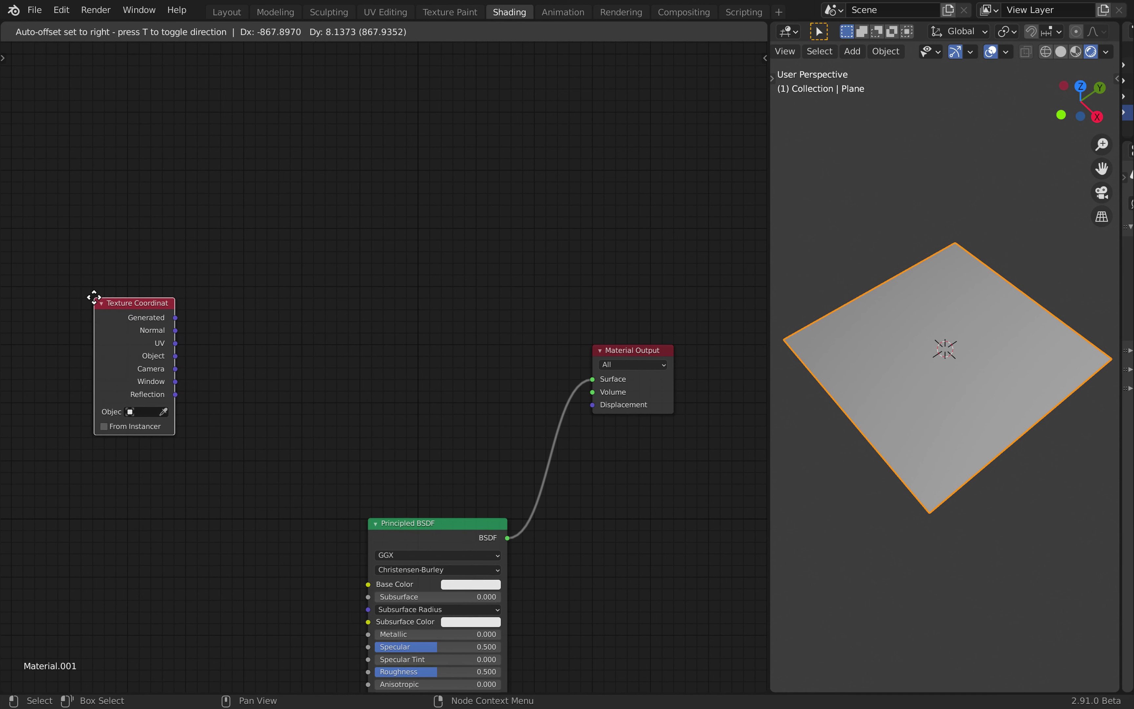
Place the Texture Coordinate node well before the Material Output and preview its Object output on the plane
left_click(94, 296)
left_click(163, 318, "ctrl+shift")
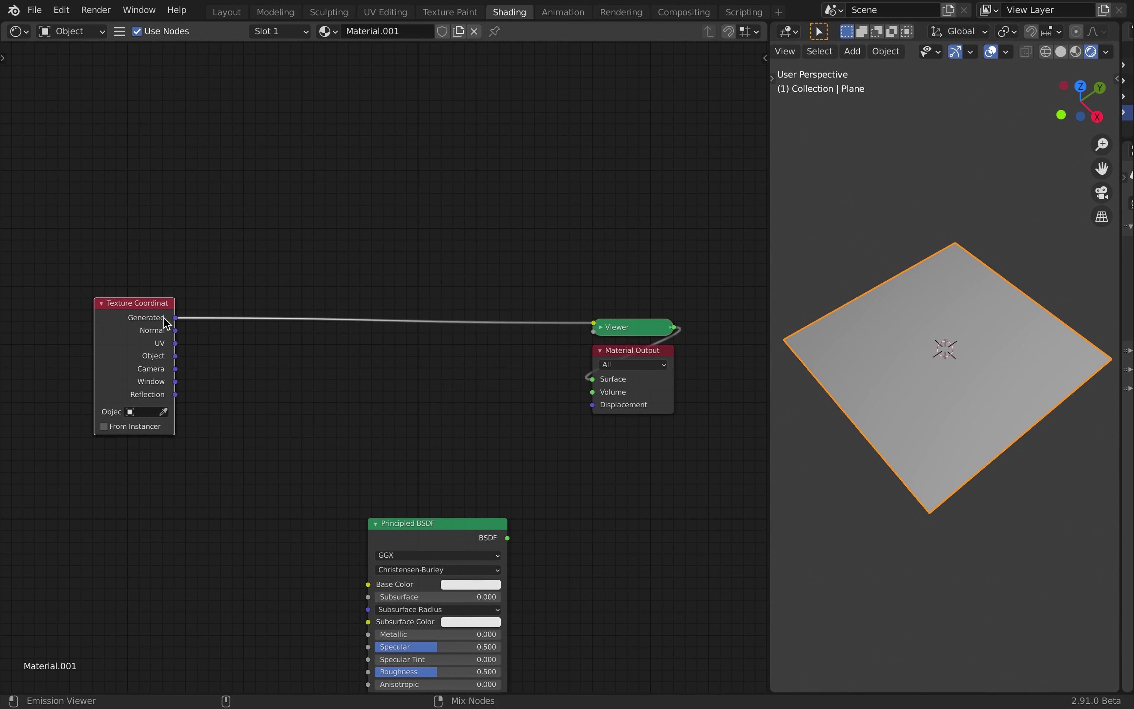
left_click(164, 318, "ctrl+shift")
left_click(163, 318, "ctrl+shift")
left_click(148, 342, "ctrl+shift")
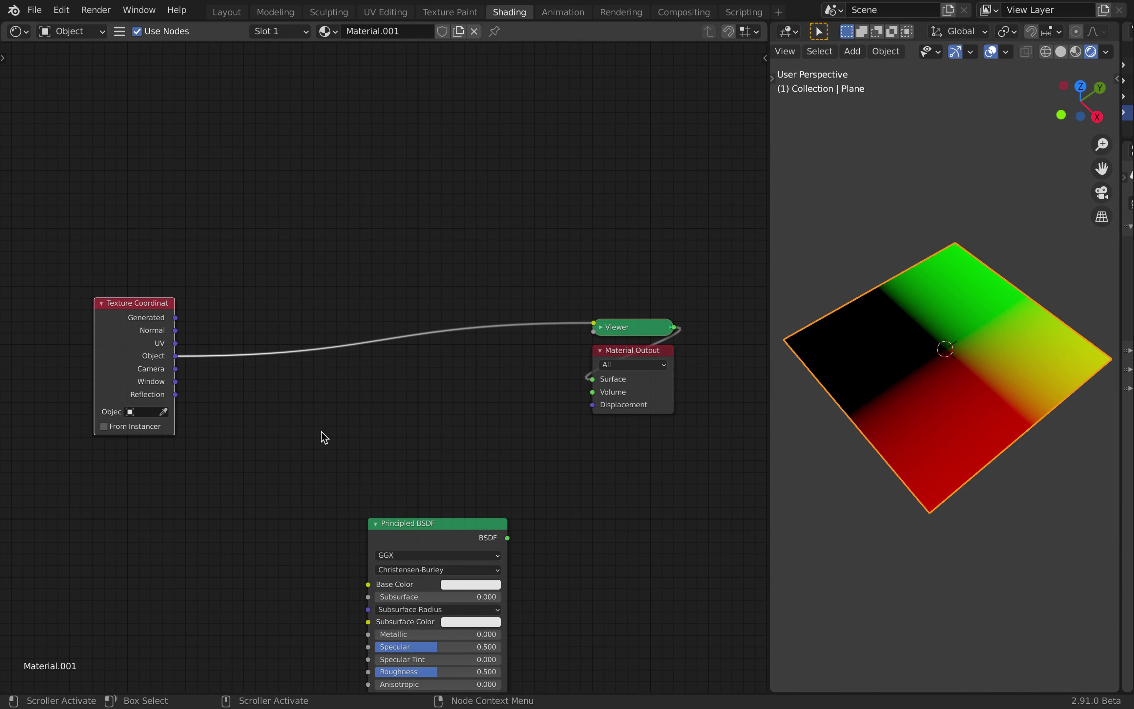
key("shift+a")
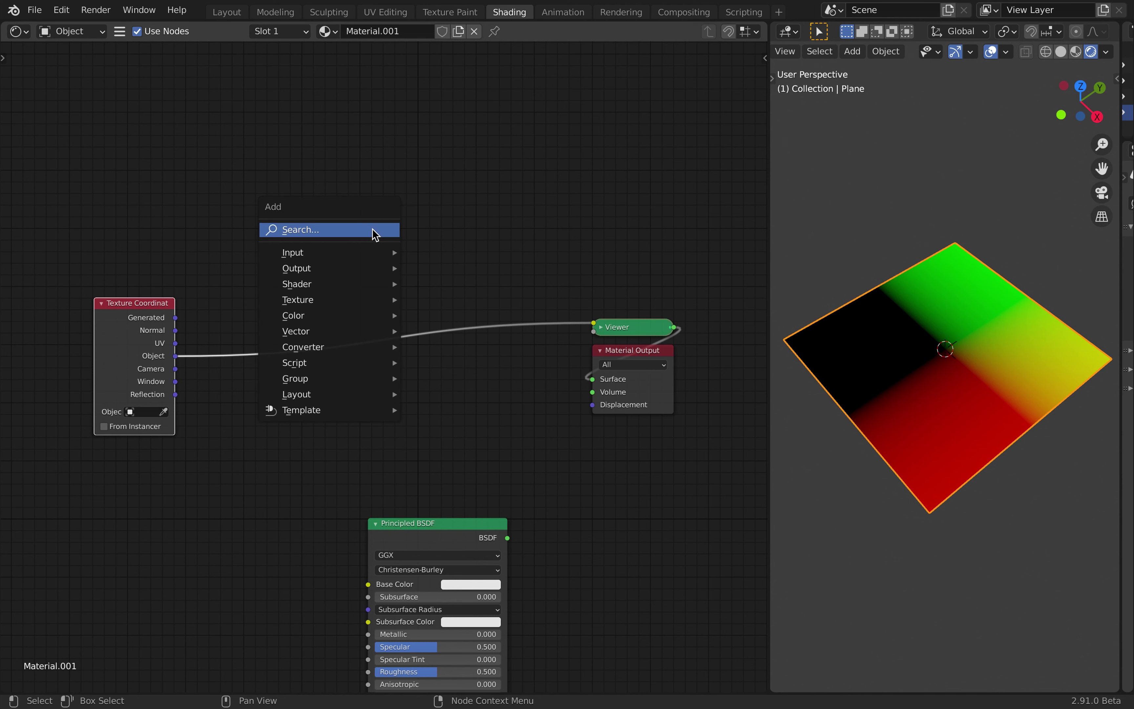
left_click(373, 231)
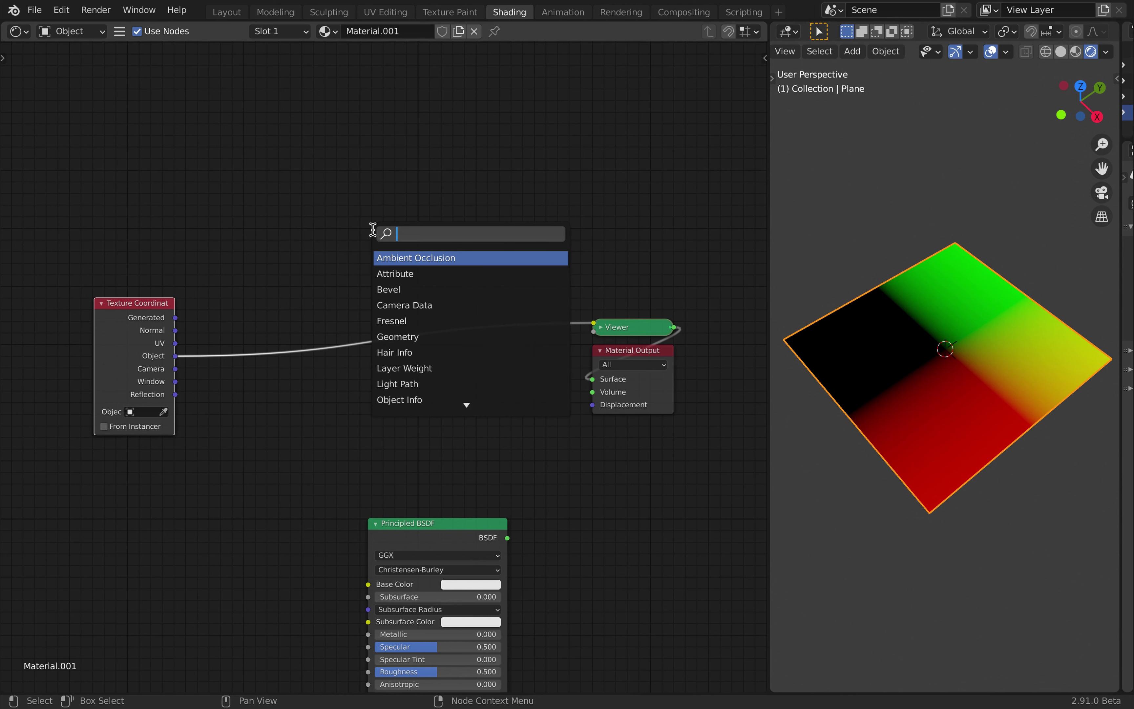
type("vector")
key("Return")
key("Escape")
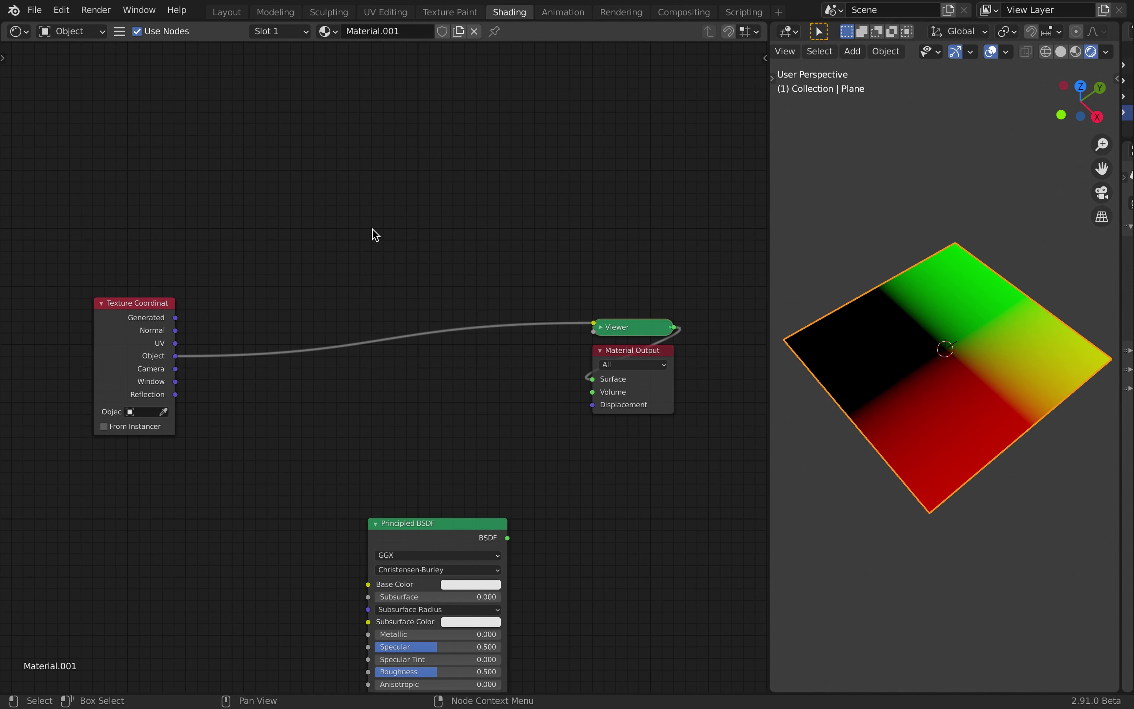
Insert a Vector Math node between the Texture Coordinate's Object output and the Viewer, and set its operation to Scale
key("shift+a")
left_click(375, 230)
type("vecto")
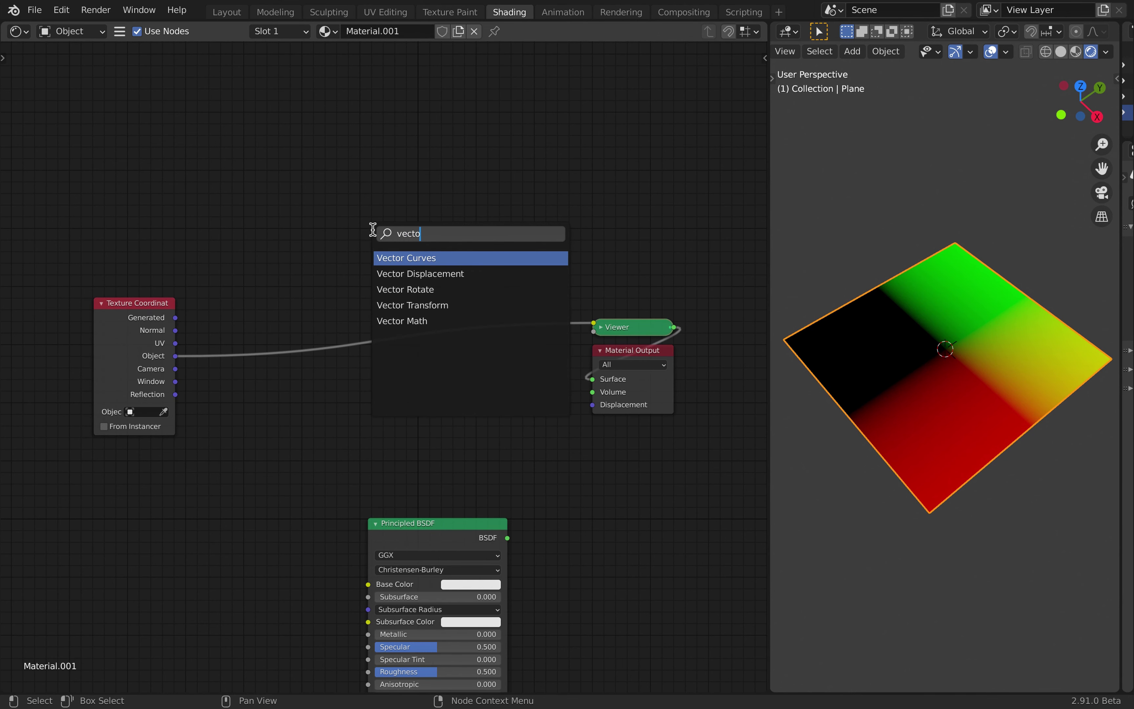
key("Down")
key("Down")
key("Down")
key("Down")
key("Return")
left_click(312, 248)
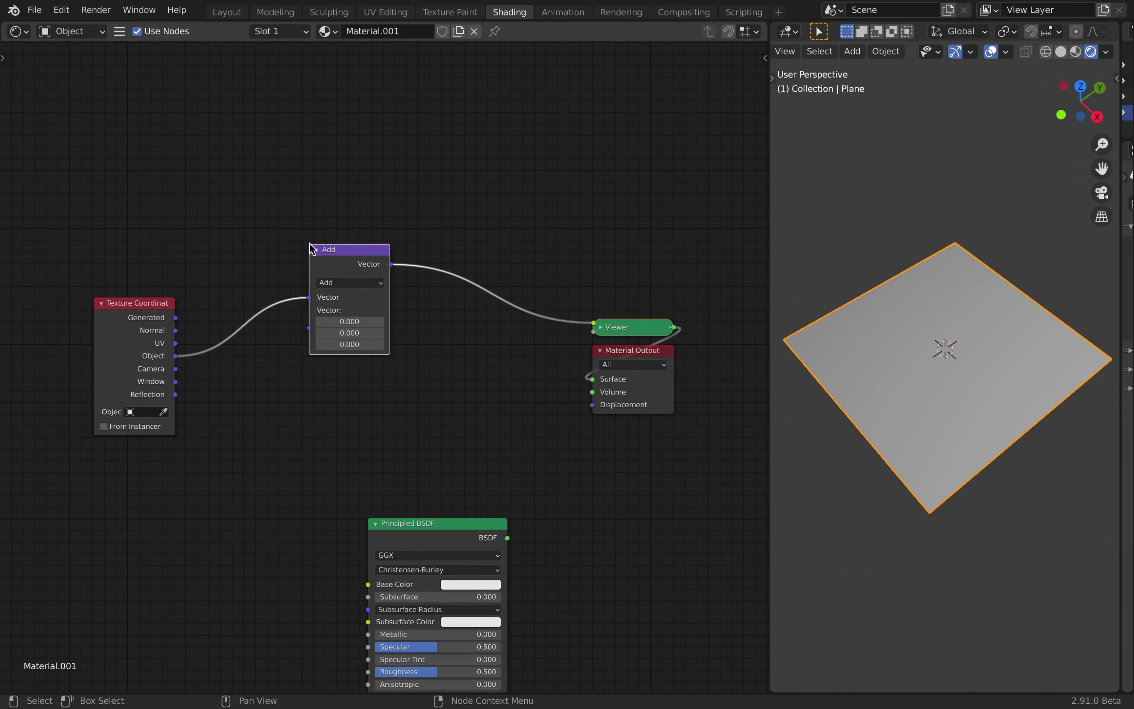
left_click_drag(340, 260, 274, 262)
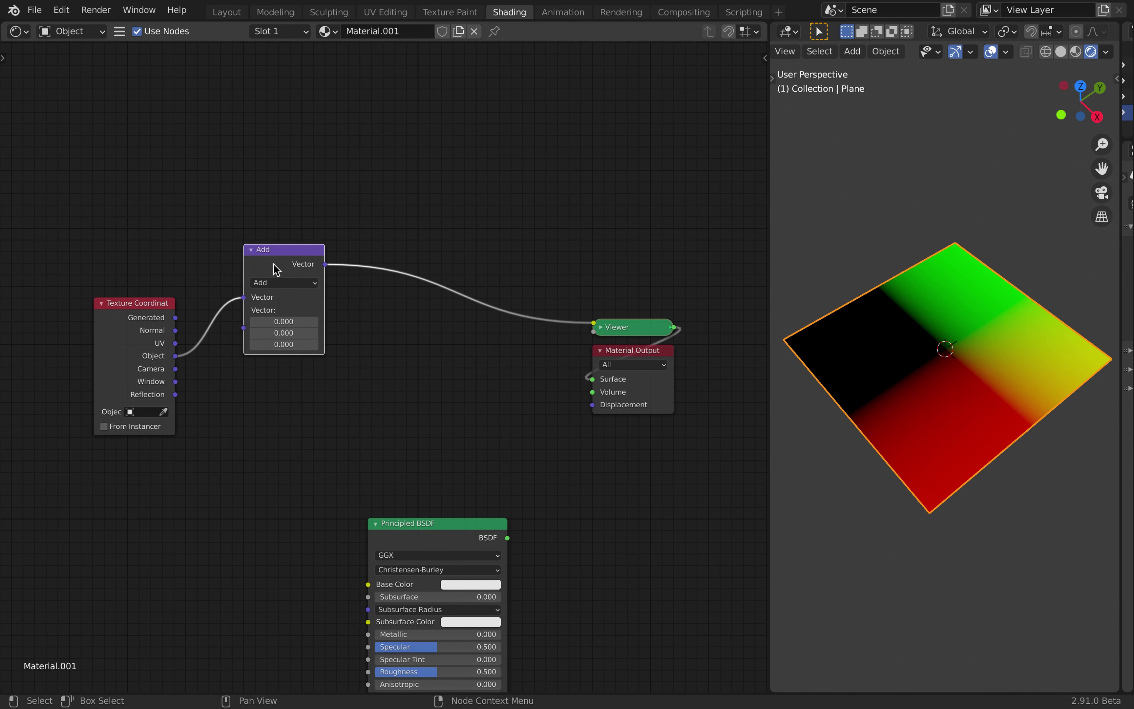
left_click(294, 283)
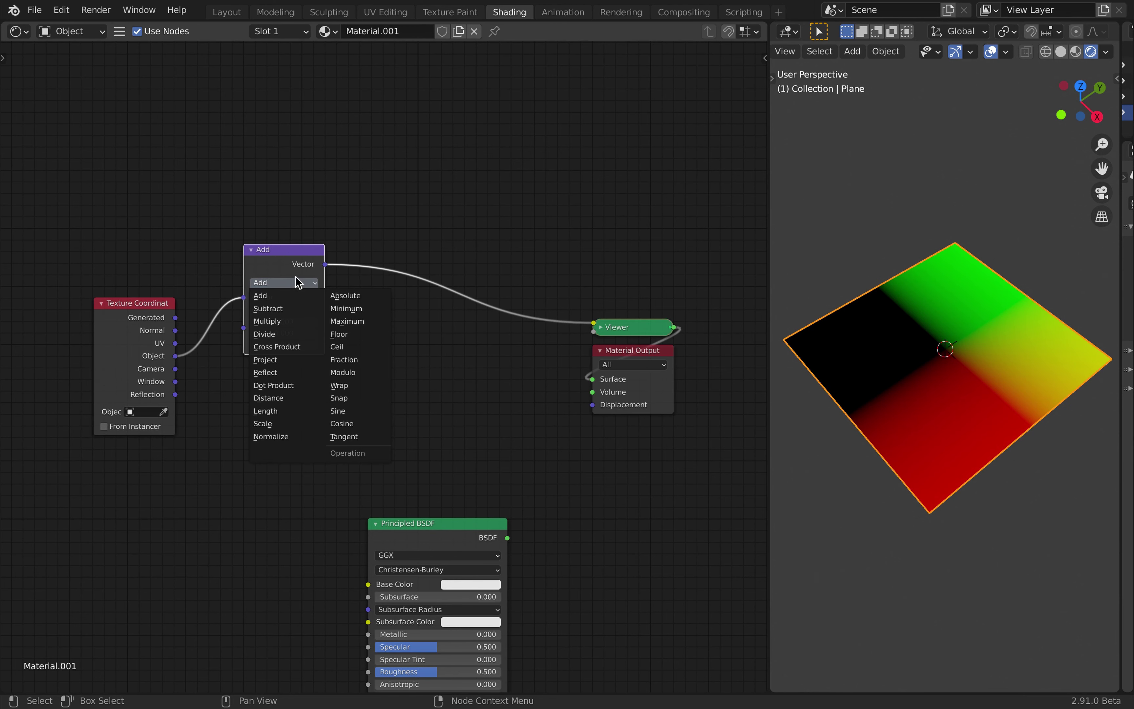
left_click(281, 423)
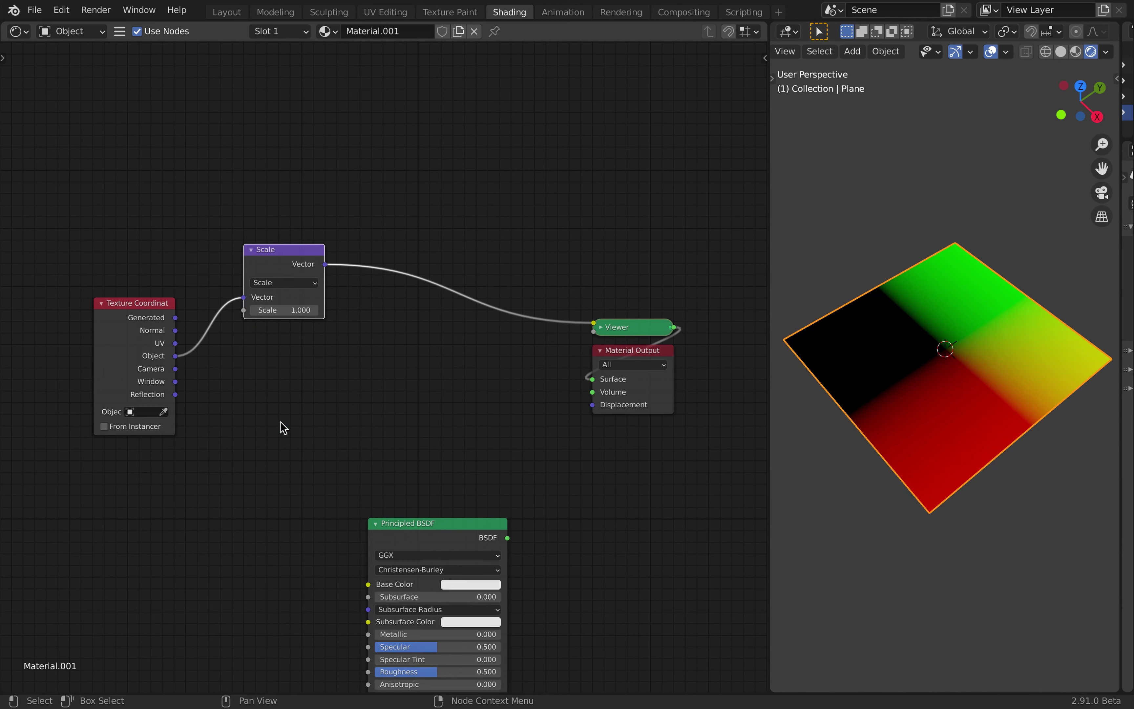
Insert a Math node set to Fraction between the Scale node and the Viewer
key("shift+a")
left_click(420, 208)
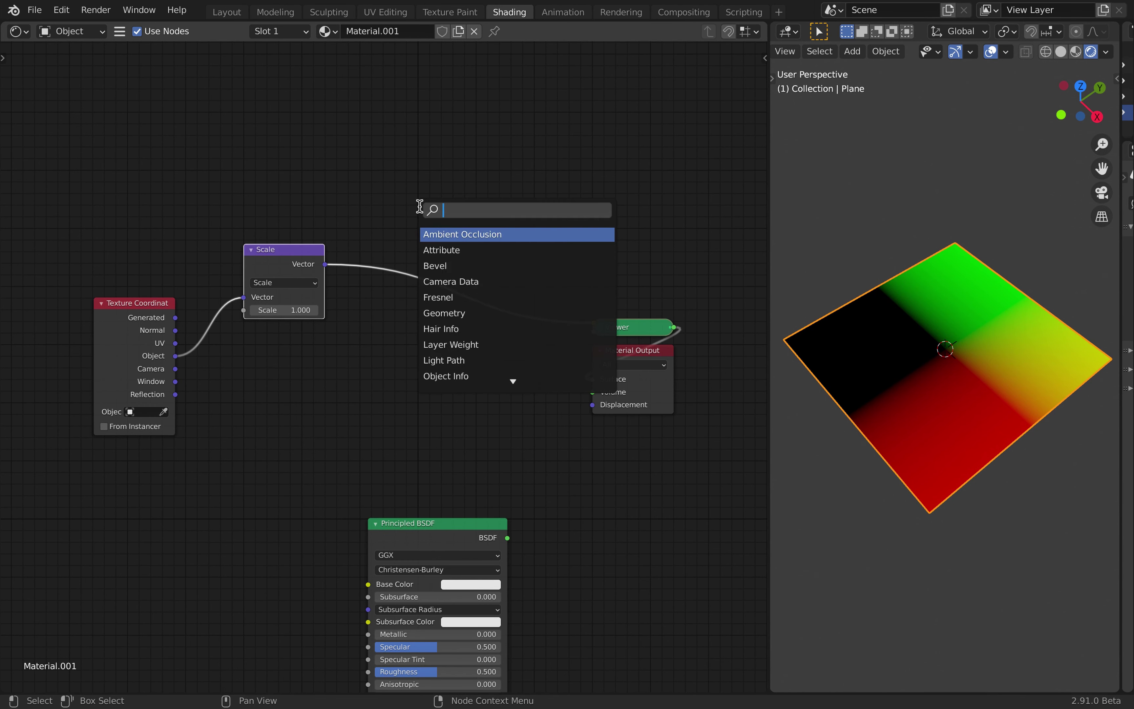
type("math")
key("Return")
left_click(419, 207)
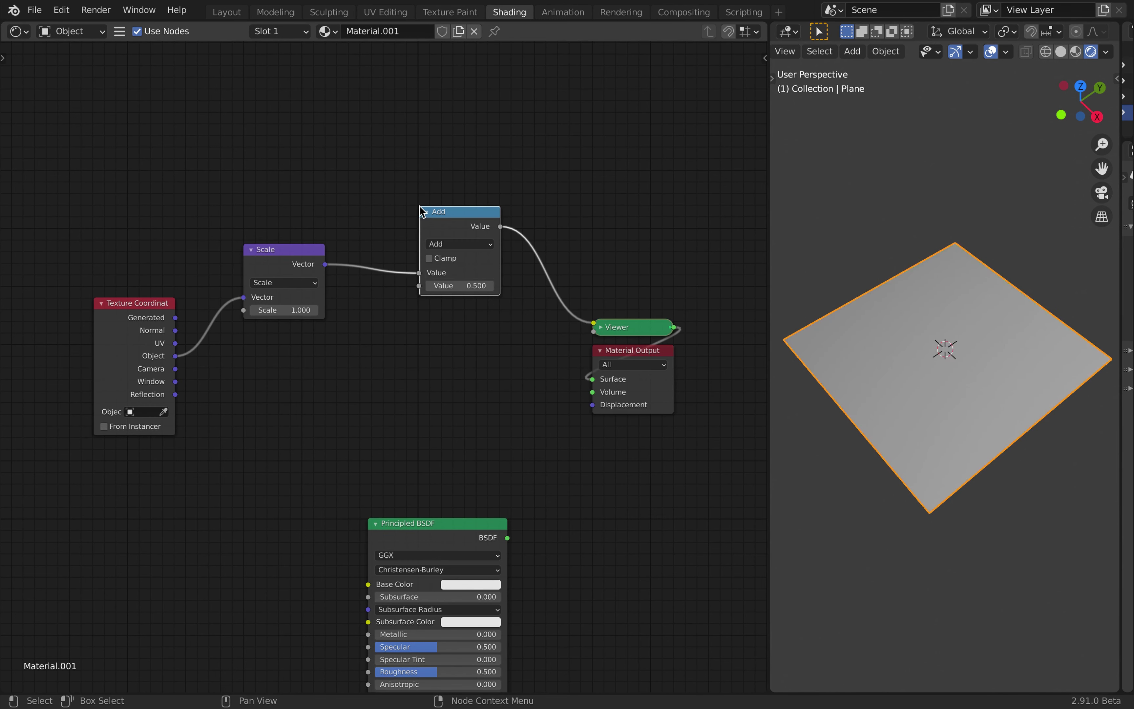
left_click(468, 242)
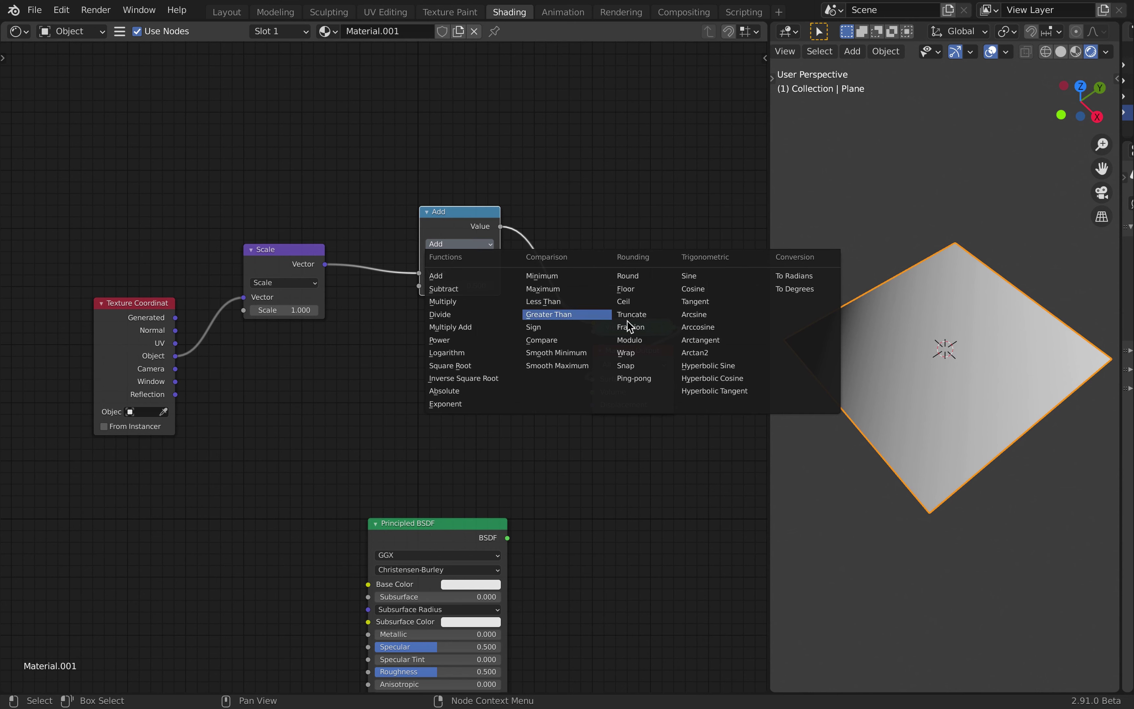
left_click(642, 327)
left_click_drag(486, 209, 456, 213)
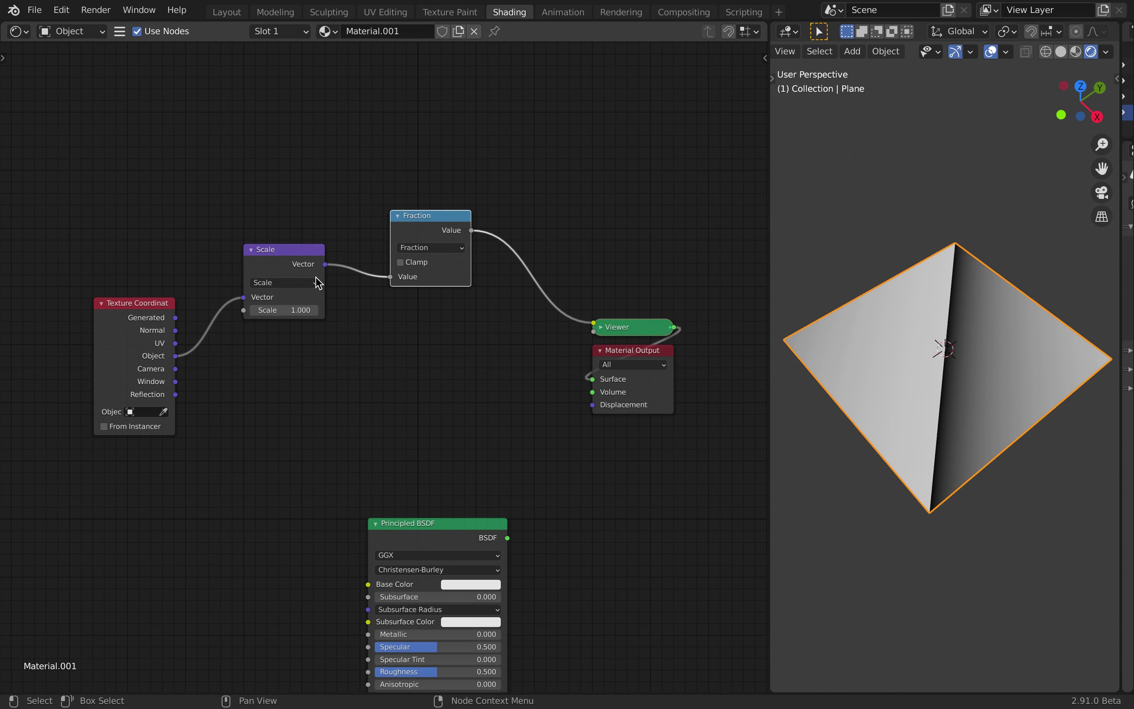
Preview the Scale node's vector output and compare it with the Texture Coordinate's Generated, UV and Object outputs on the plane
left_click(282, 271)
left_click(300, 279, "ctrl+shift")
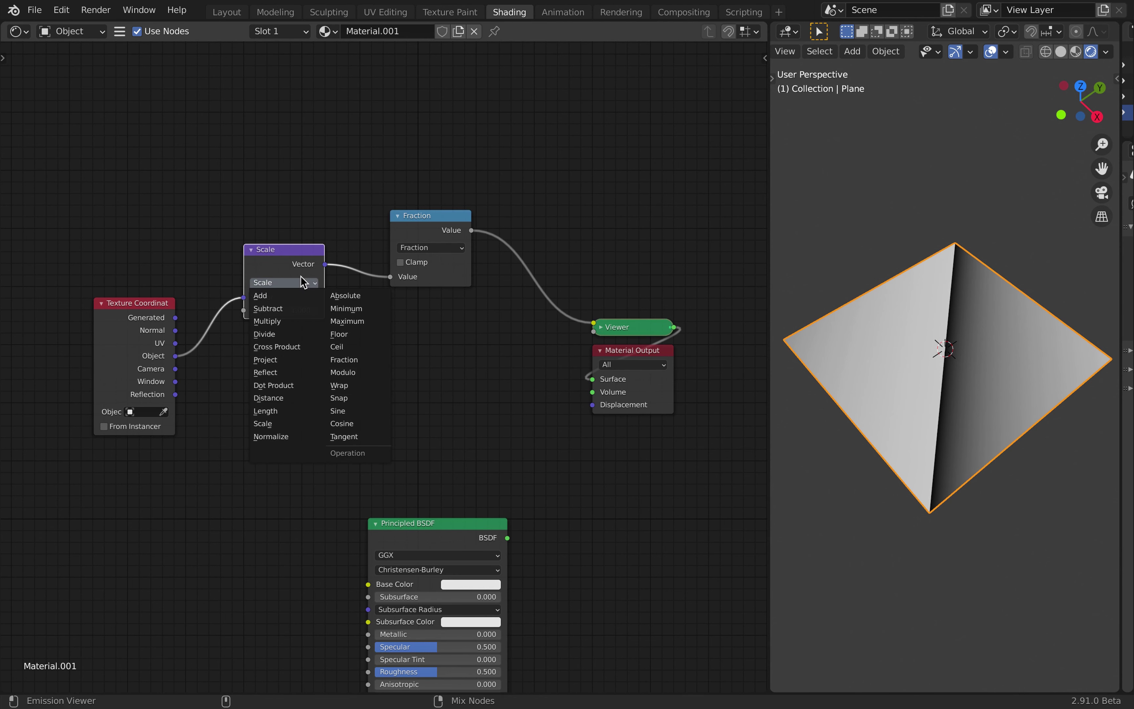
left_click(296, 261, "ctrl+shift")
left_click(267, 265, "ctrl+shift")
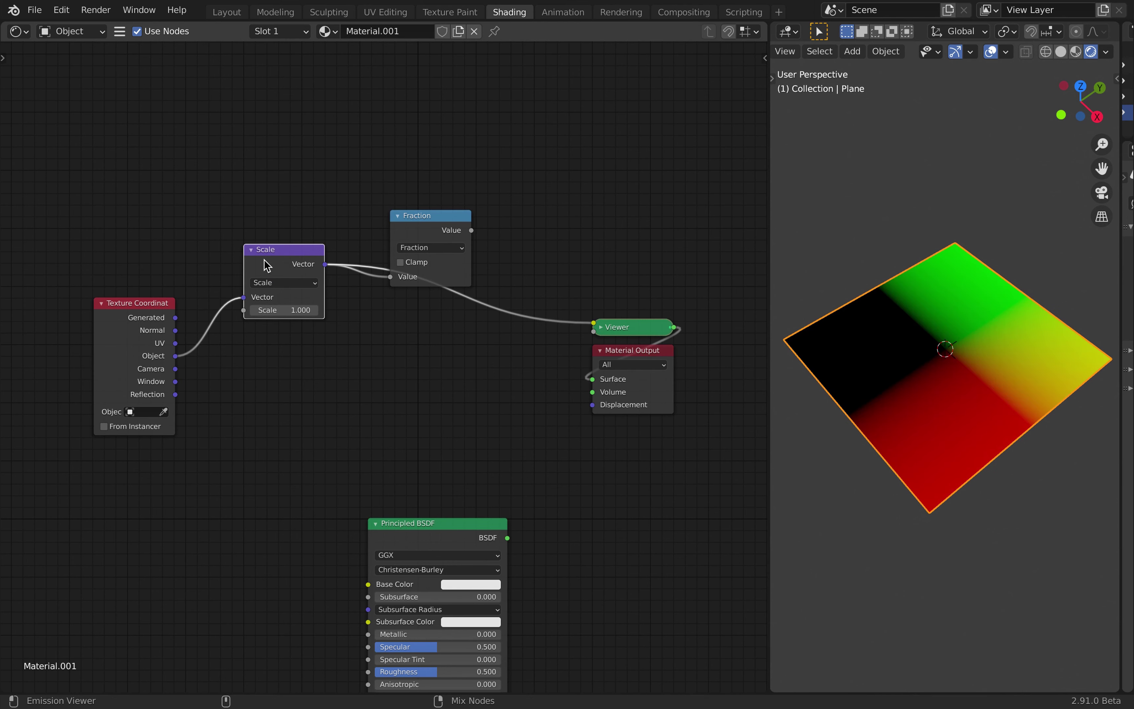
middle_click_drag(1063, 347, 986, 328)
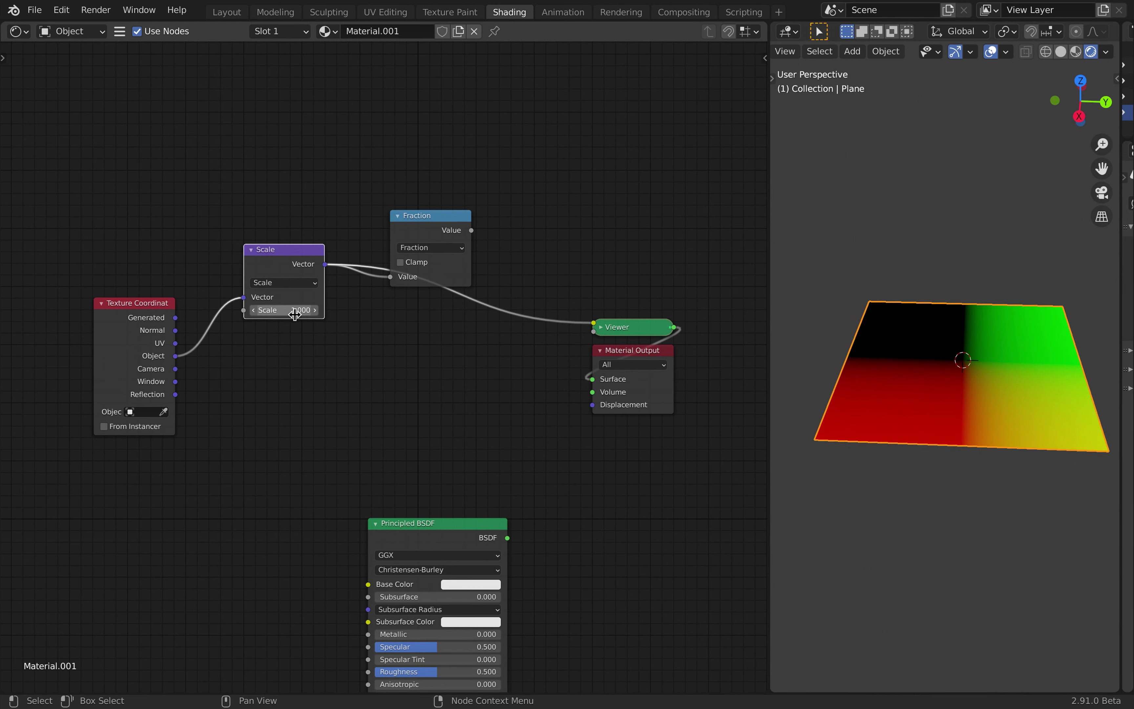
left_click(136, 319, "ctrl+shift")
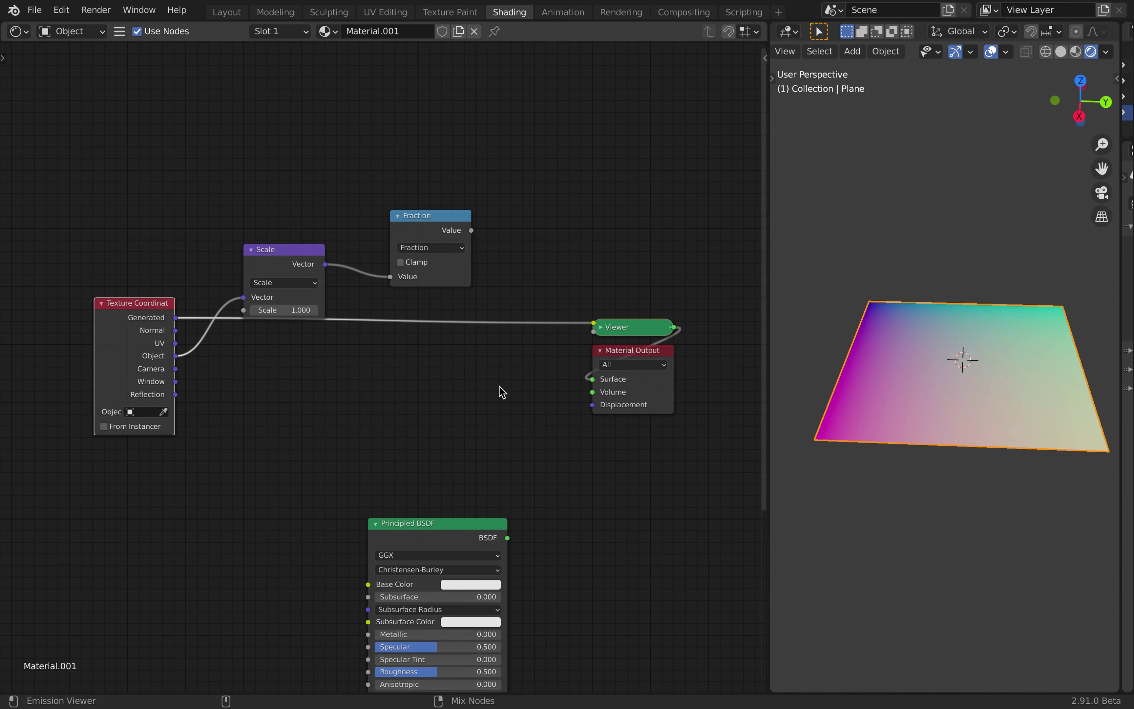
left_click(147, 336, "ctrl+shift")
left_click(147, 336, "ctrl+shift")
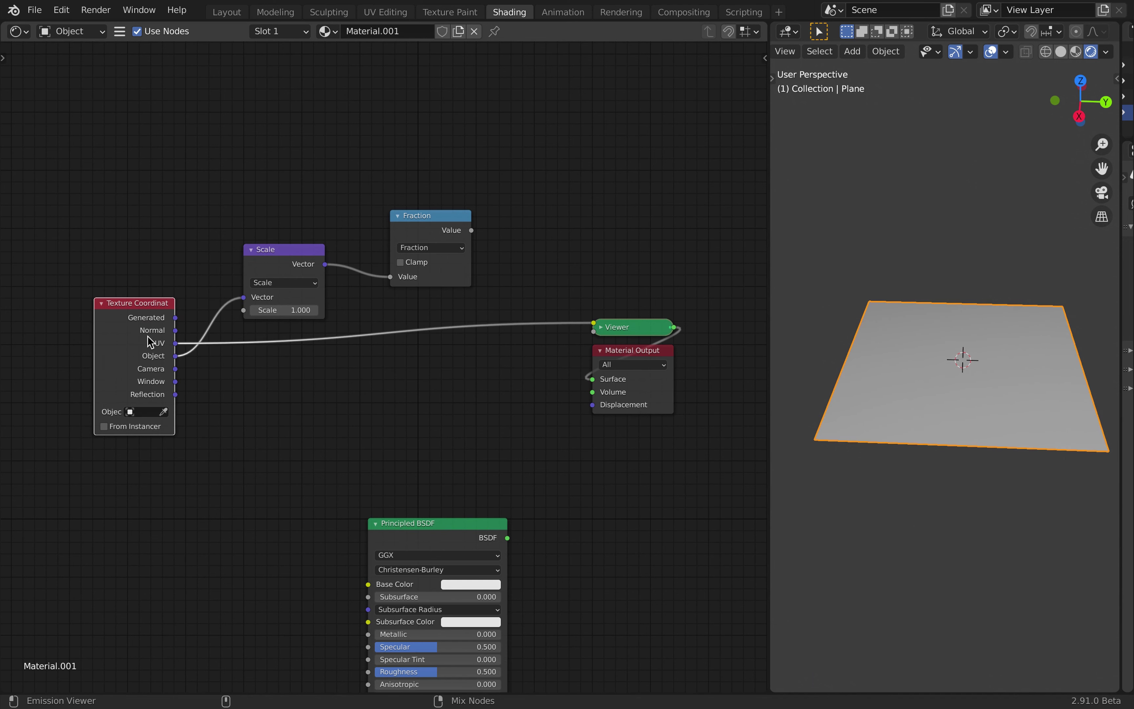
left_click(147, 336, "ctrl+shift")
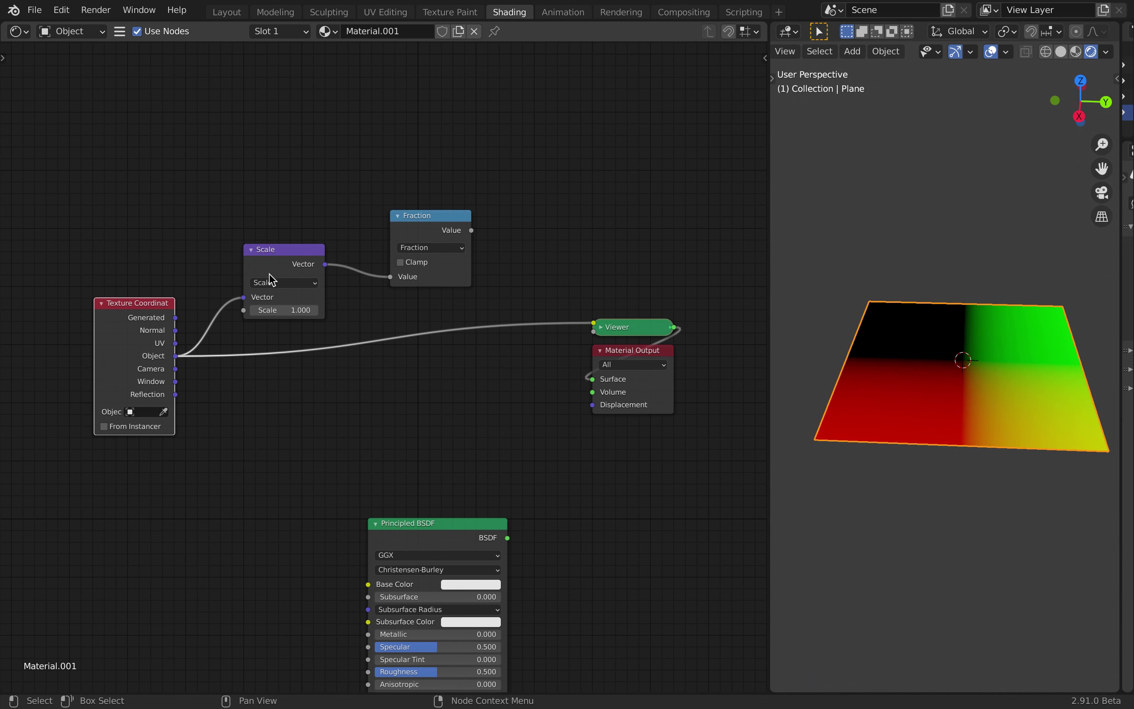
Preview the Scale node's output on the plane and set its scale factor to 5
left_click(302, 261, "ctrl+shift")
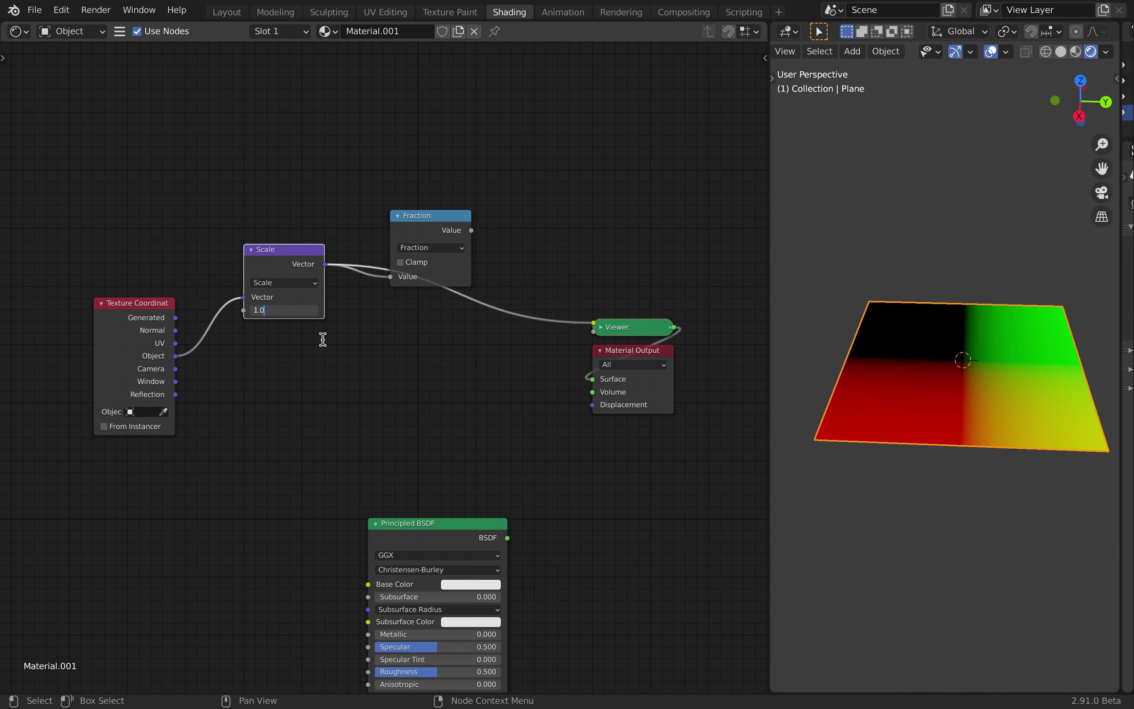
left_click(294, 309)
type("2")
key("Return")
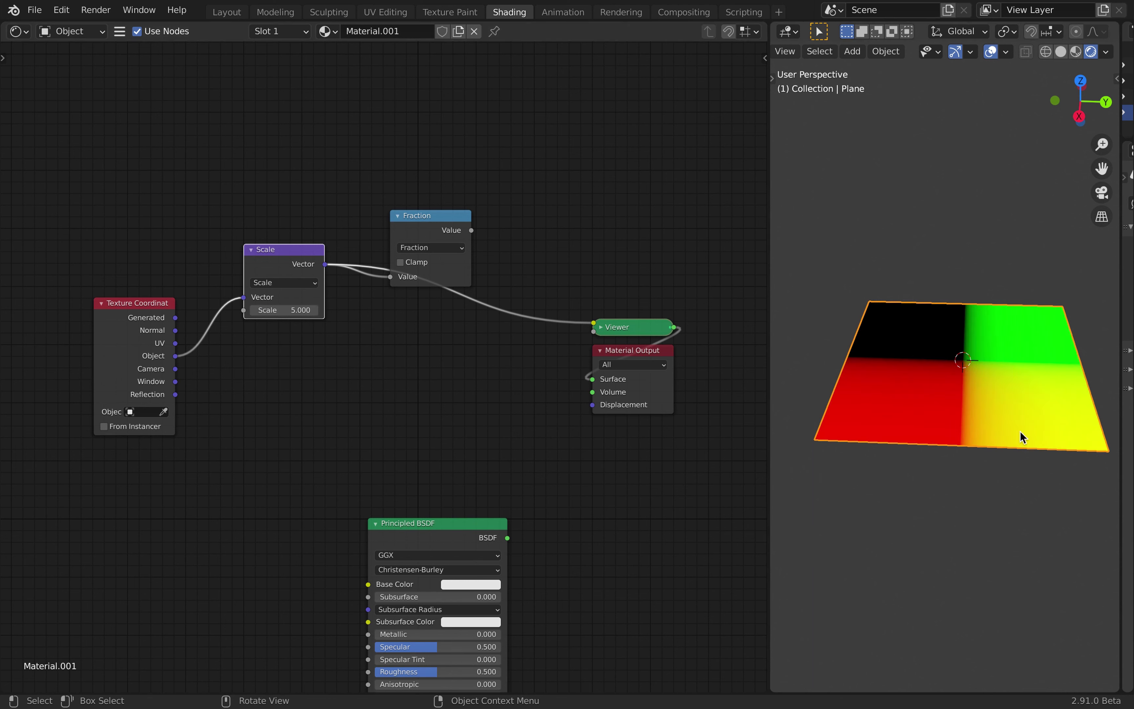
Examine the scaled coordinate colours around the plane's origin from several angles, ending in the top orthographic view
scroll(943, 350, "right", 5)
scroll(943, 350, "up", 1)
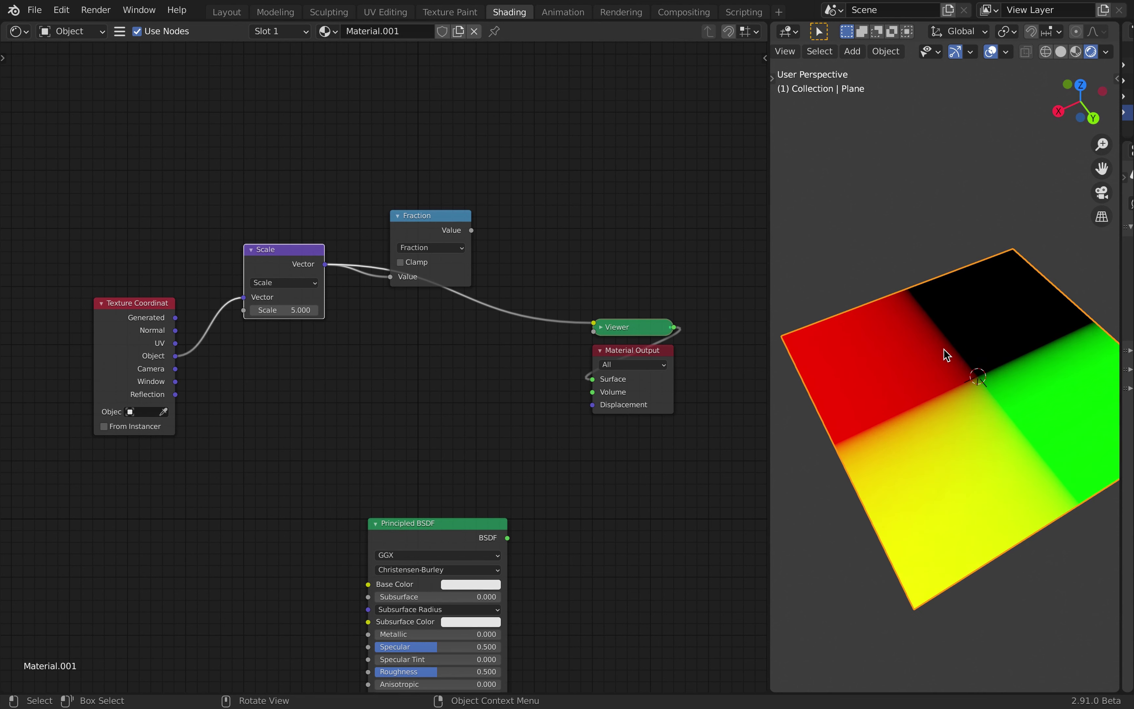
scroll(944, 349, "down", 5, "shift")
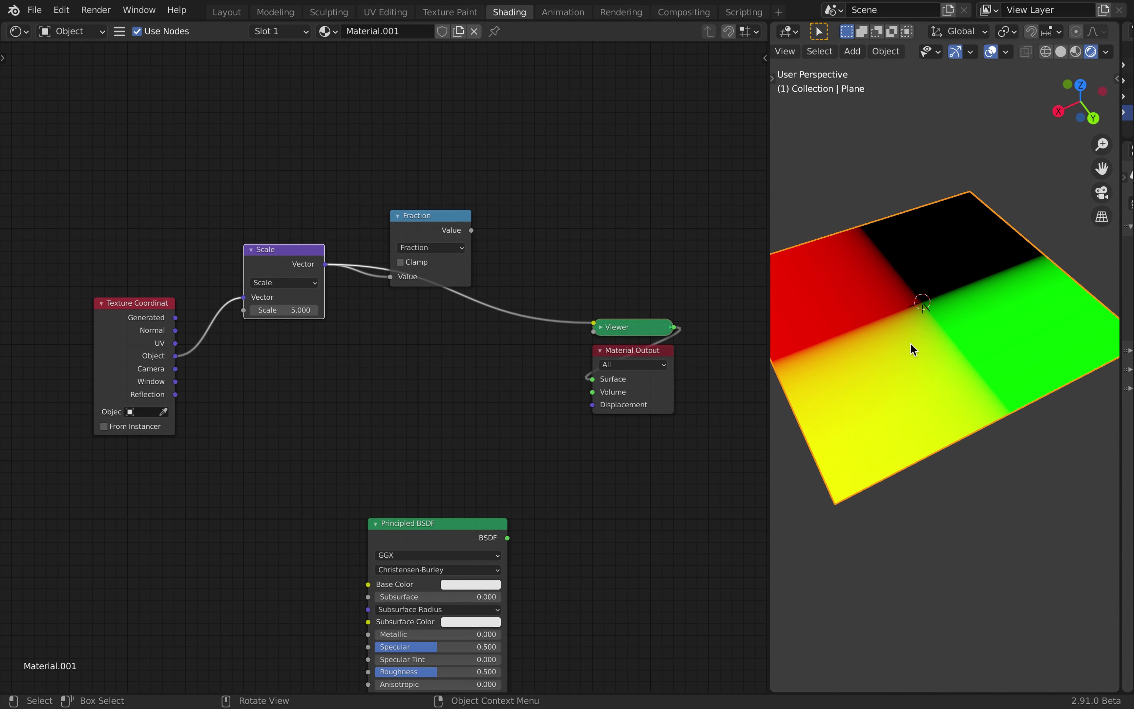
scroll(882, 337, "left", 5)
scroll(883, 337, "left", 5)
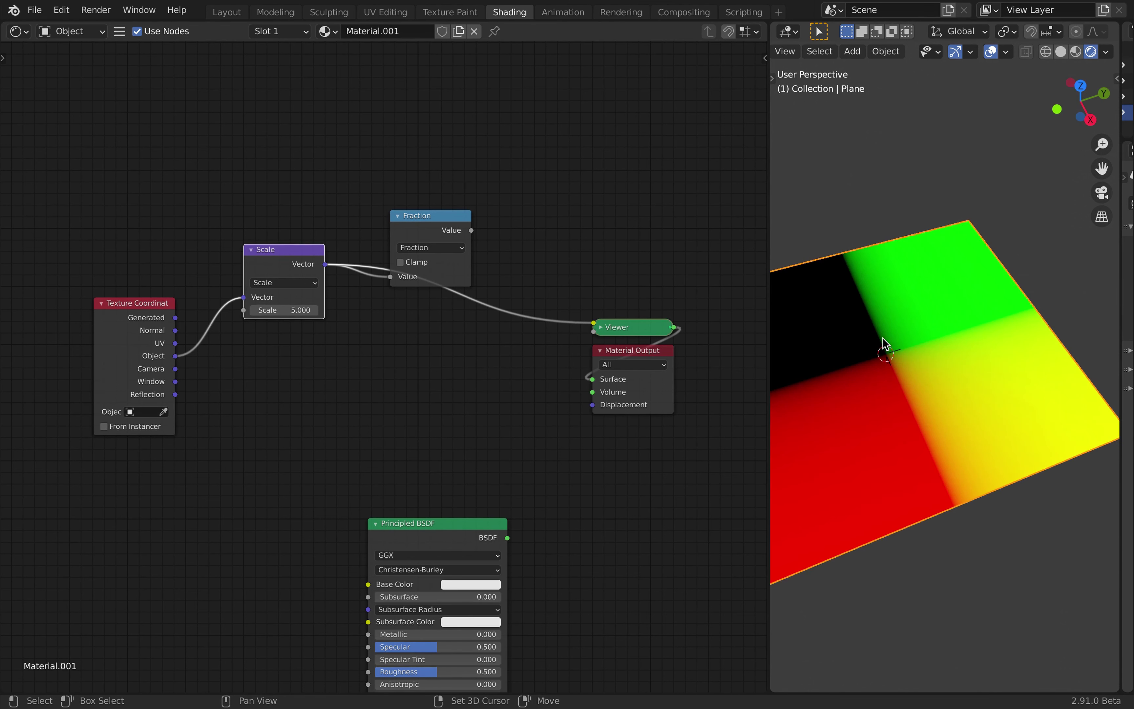
scroll(882, 338, "left", 4, "shift")
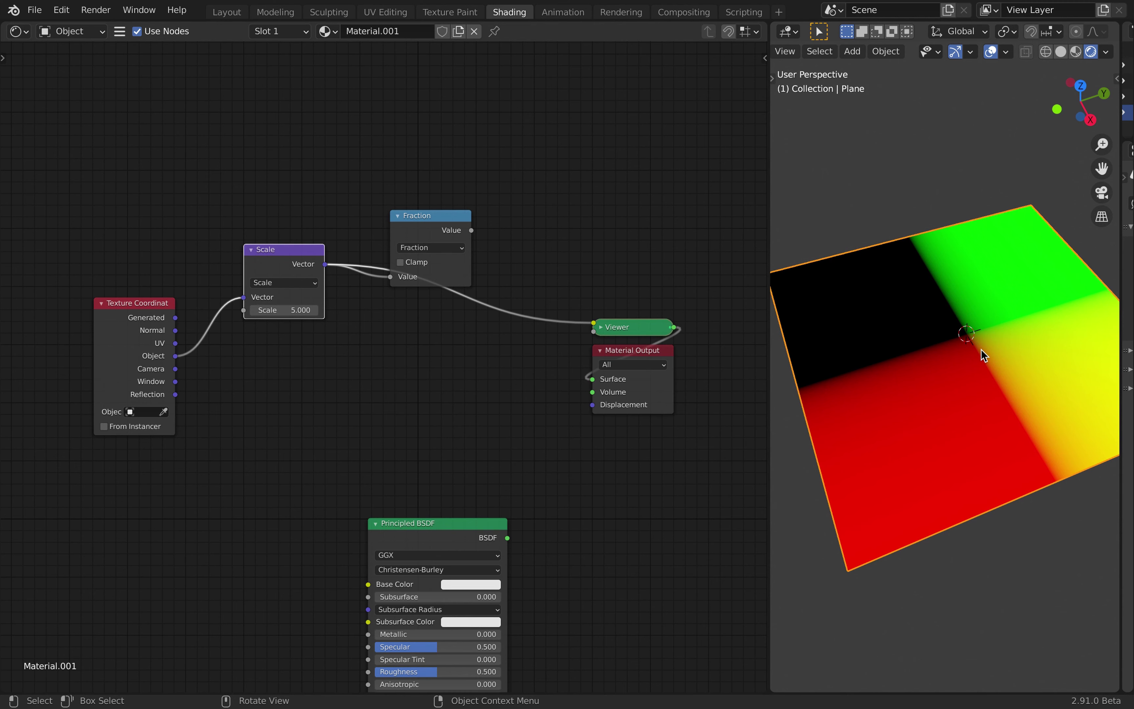
scroll(981, 349, "right", 4, "shift")
scroll(980, 349, "down", 3)
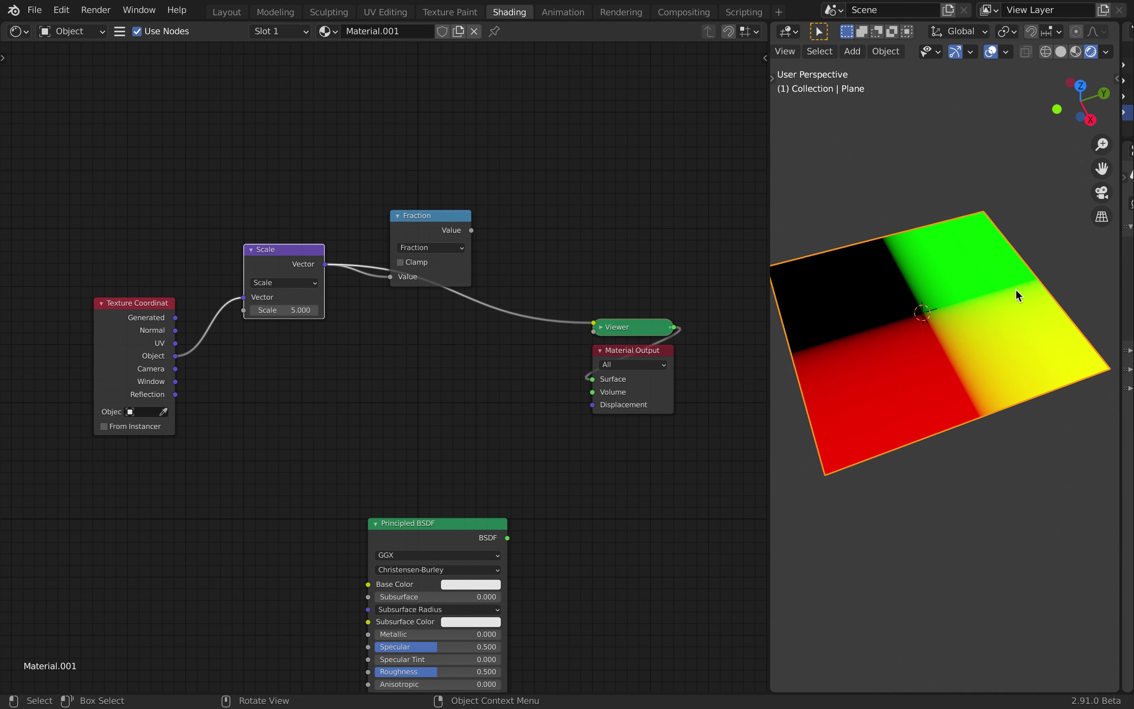
middle_click_drag(1016, 289, 988, 328)
key("KP_7")
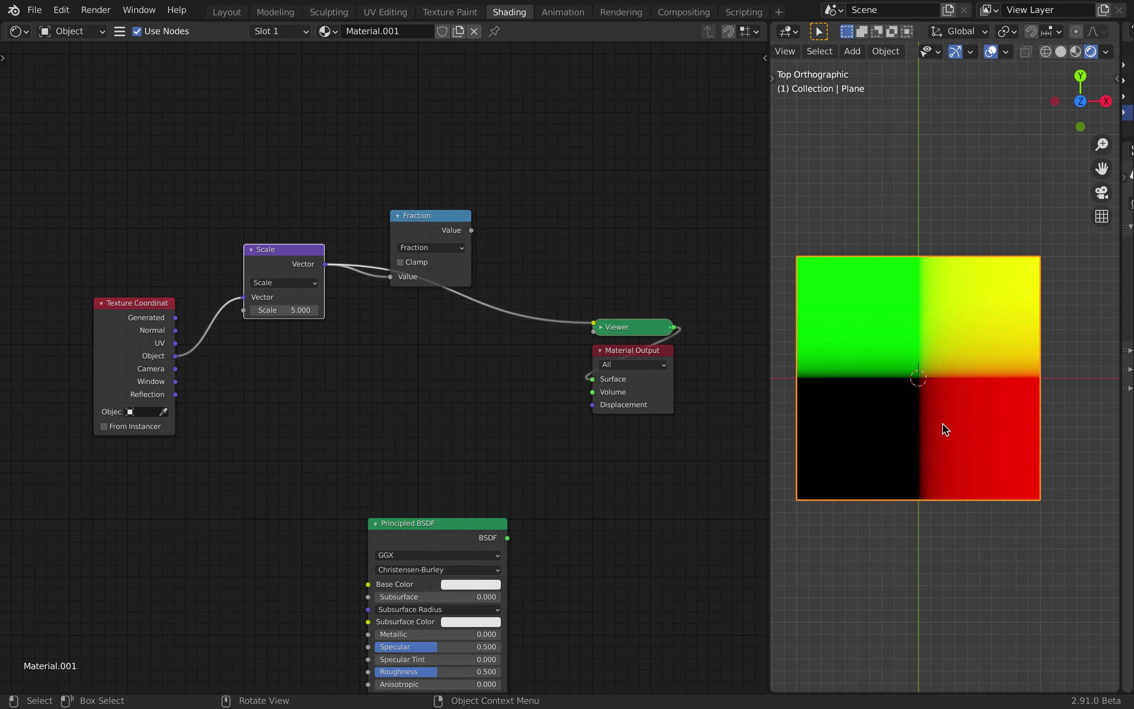
Mute and unmute the Scale node twice to compare the plane's colour gradients with and without scaling
left_click(278, 310)
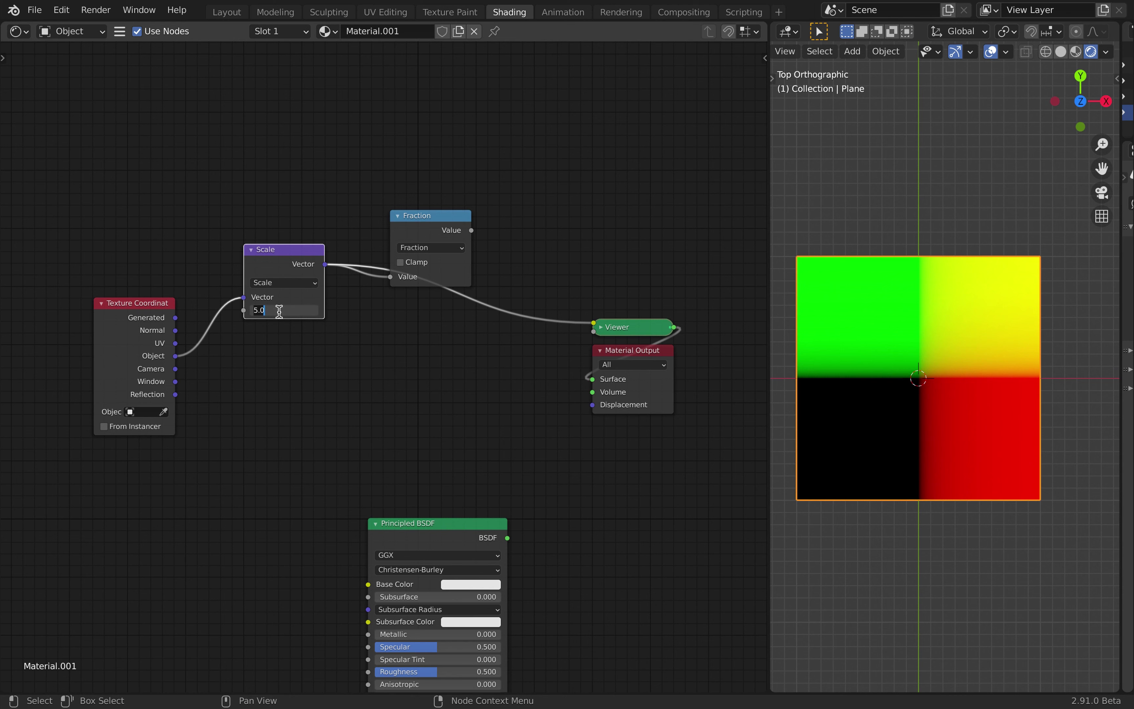
left_click(277, 263)
key("m")
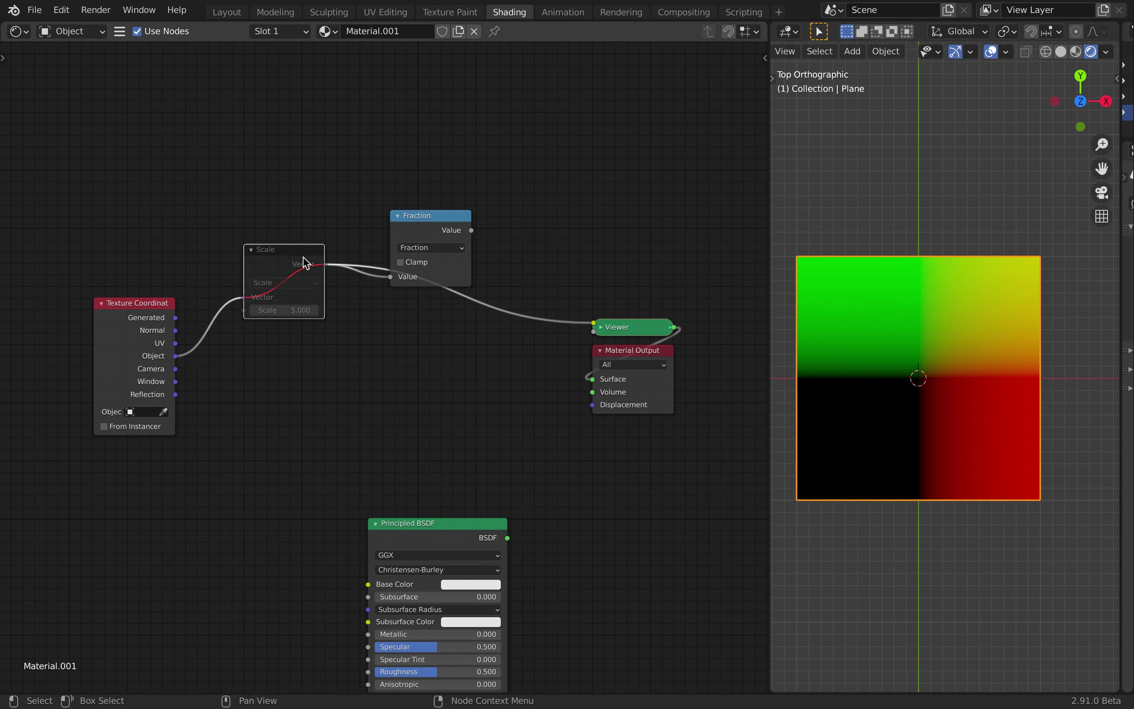
key("m")
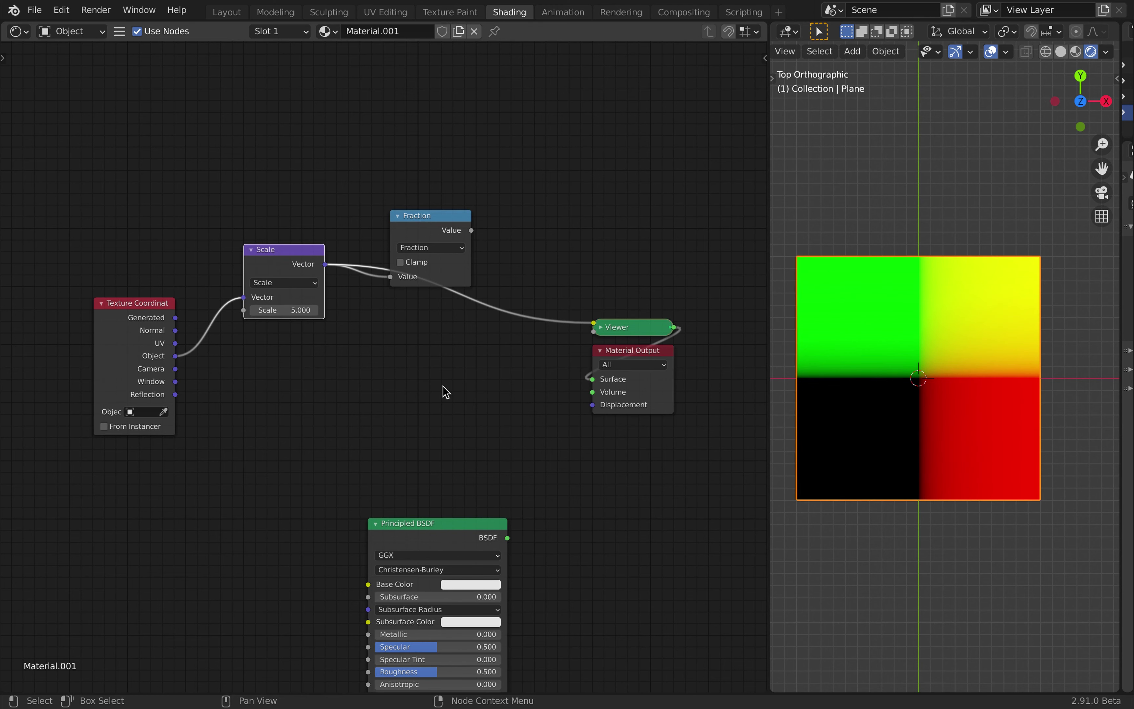
key("m")
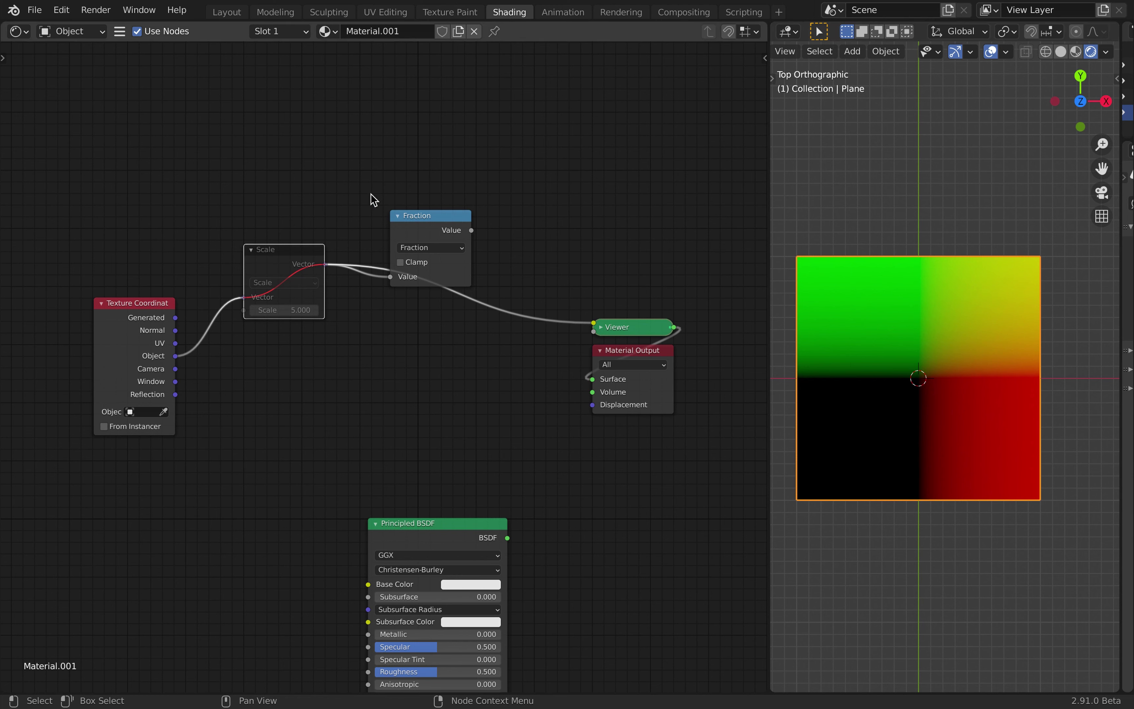
key("m")
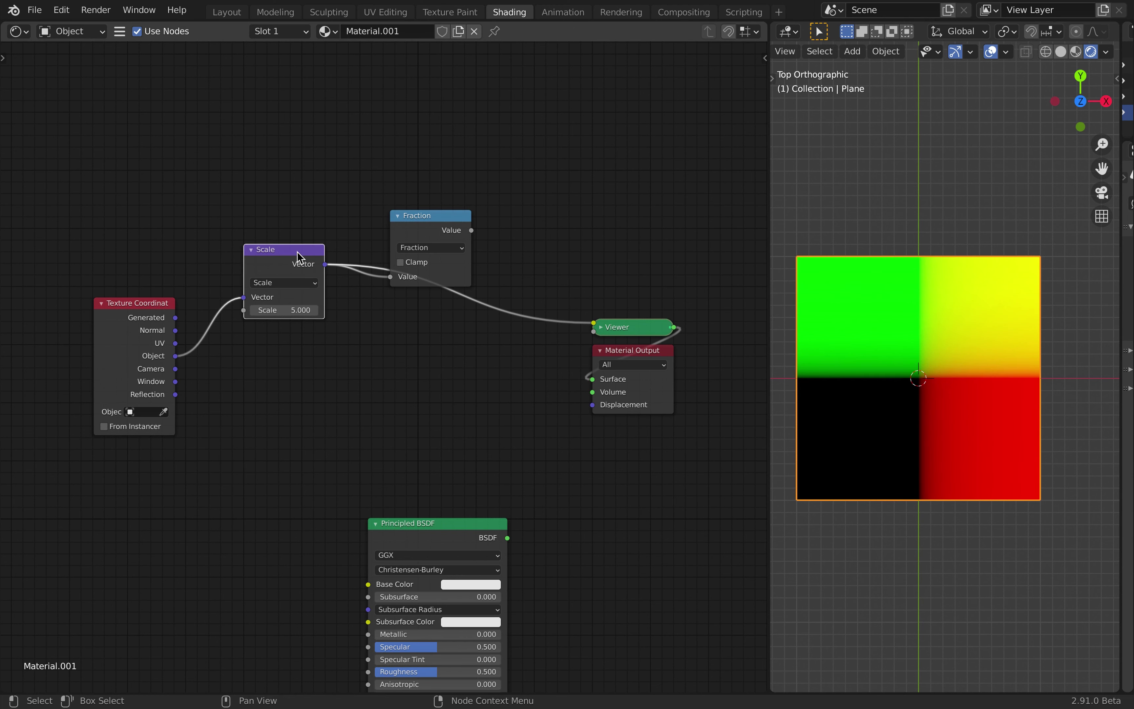
Preview the Fraction node's output on the plane and mute the Scale node
left_click(458, 226, "ctrl+shift")
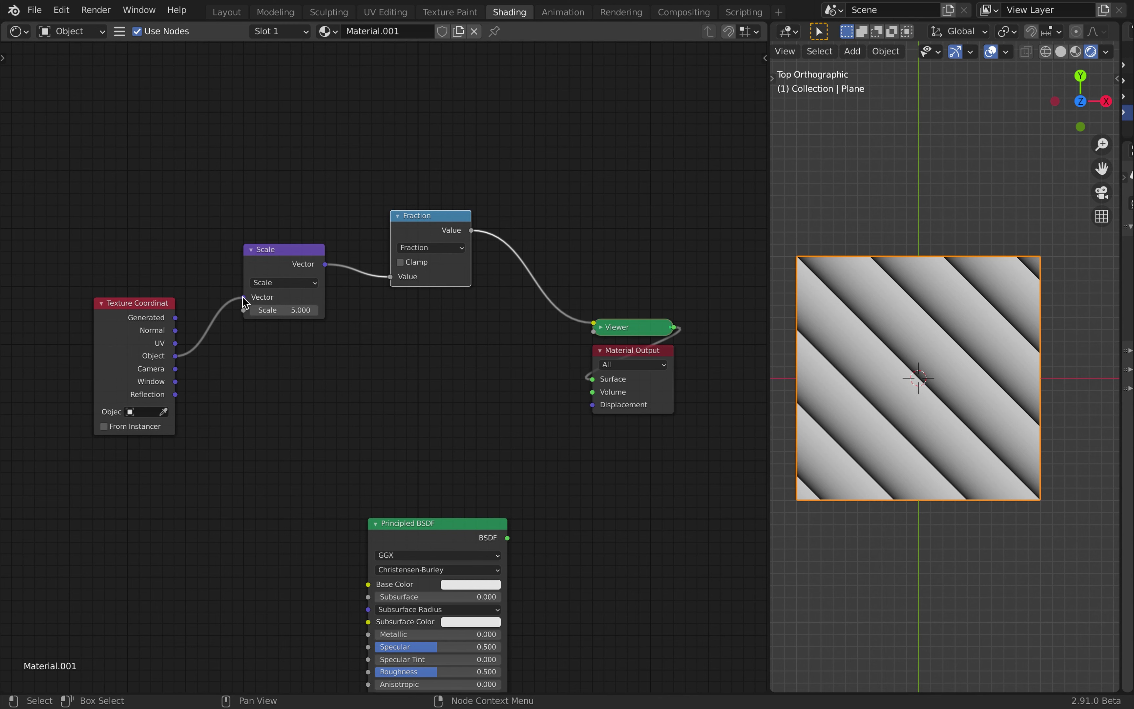
left_click(274, 250)
key("m")
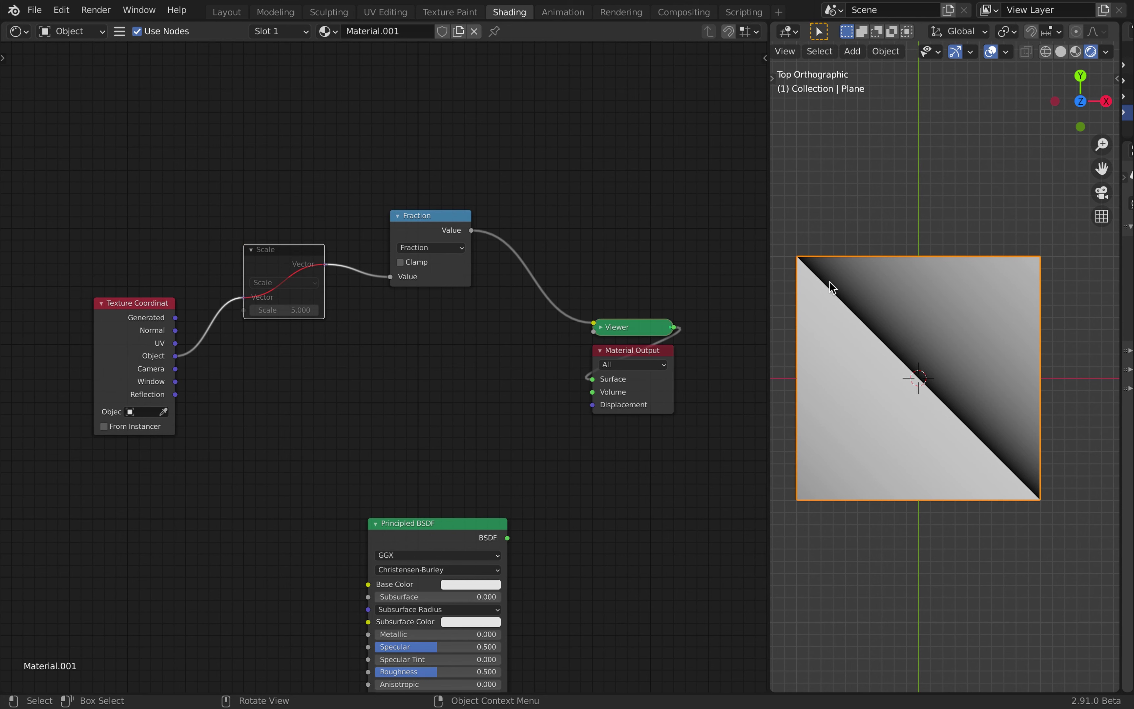
Unmute the Scale node, set its scale factor to 16.2 and enlarge the plane in the top orthographic view
key("m")
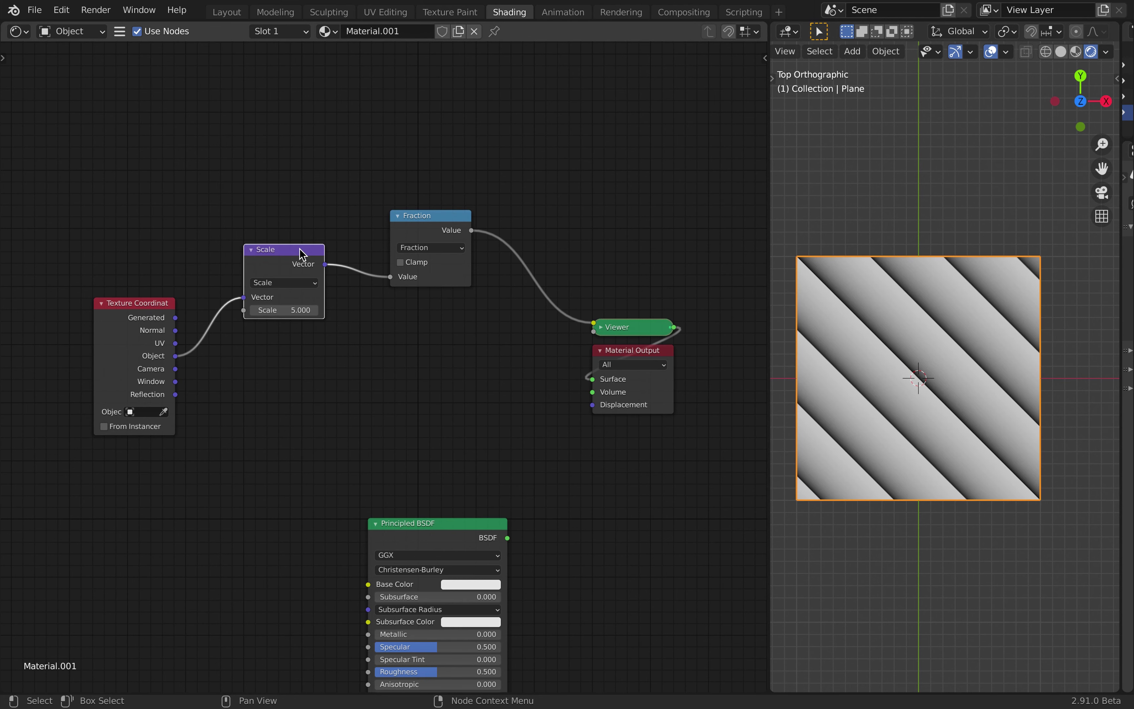
left_click_drag(286, 311, 339, 310)
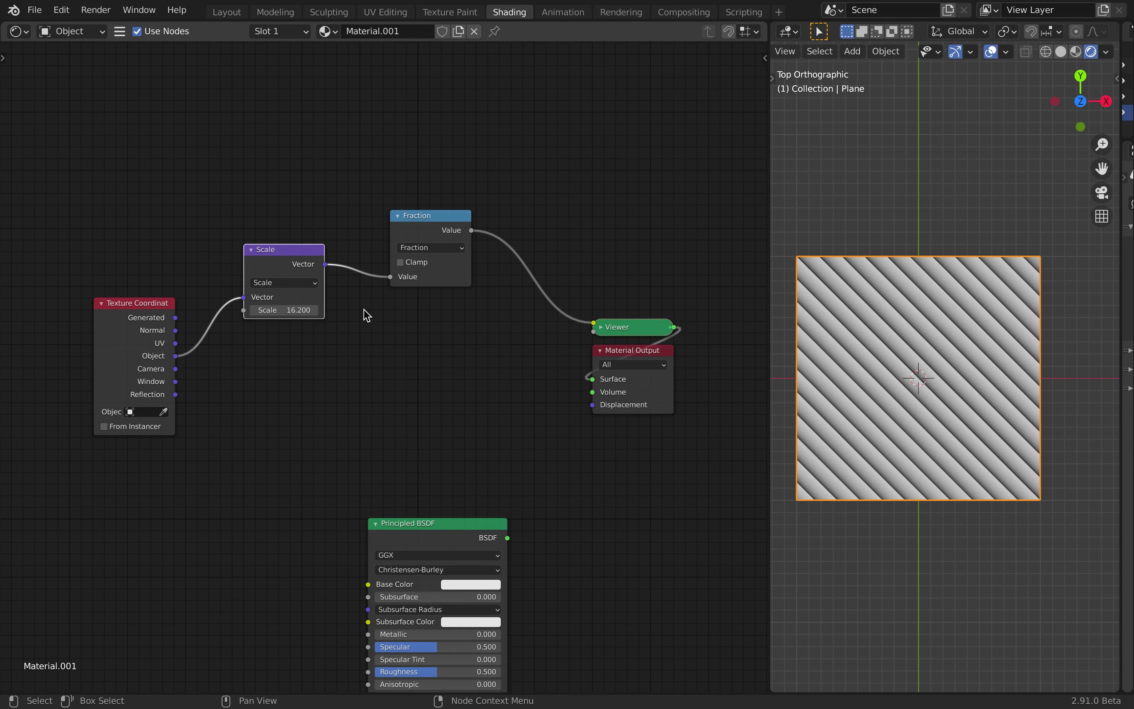
left_click(439, 216)
scroll(797, 271, "up", 2)
middle_click_drag(796, 271, 797, 270)
key("KP_7")
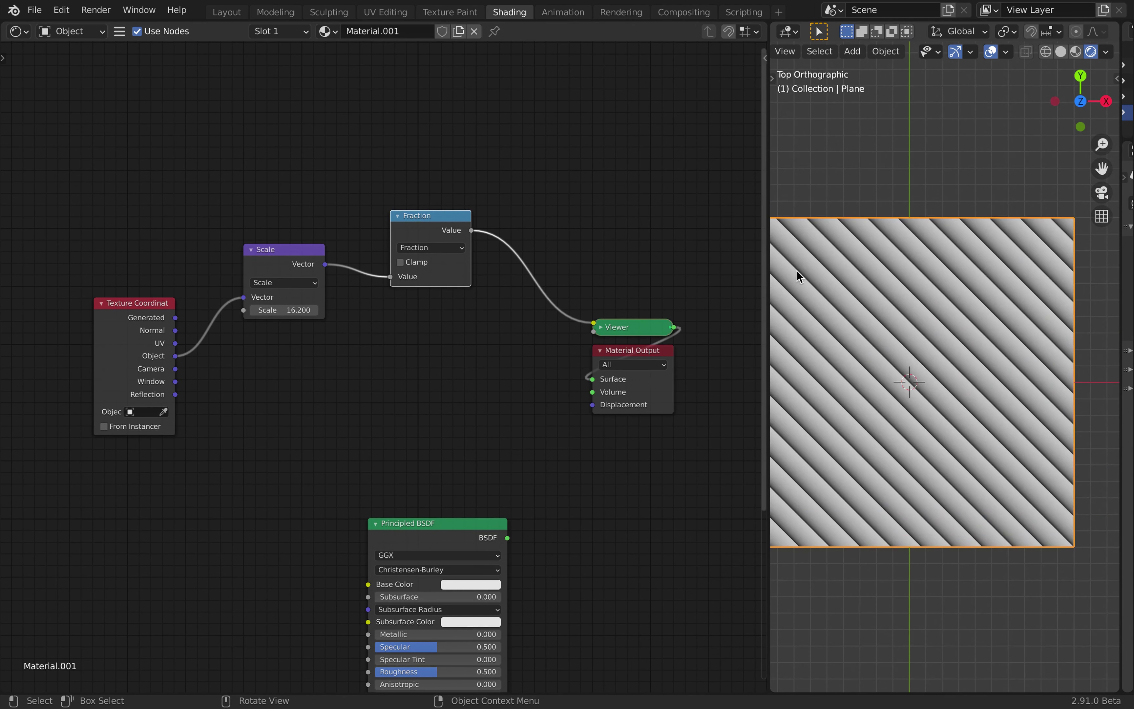
key("shift+a")
left_click(529, 178)
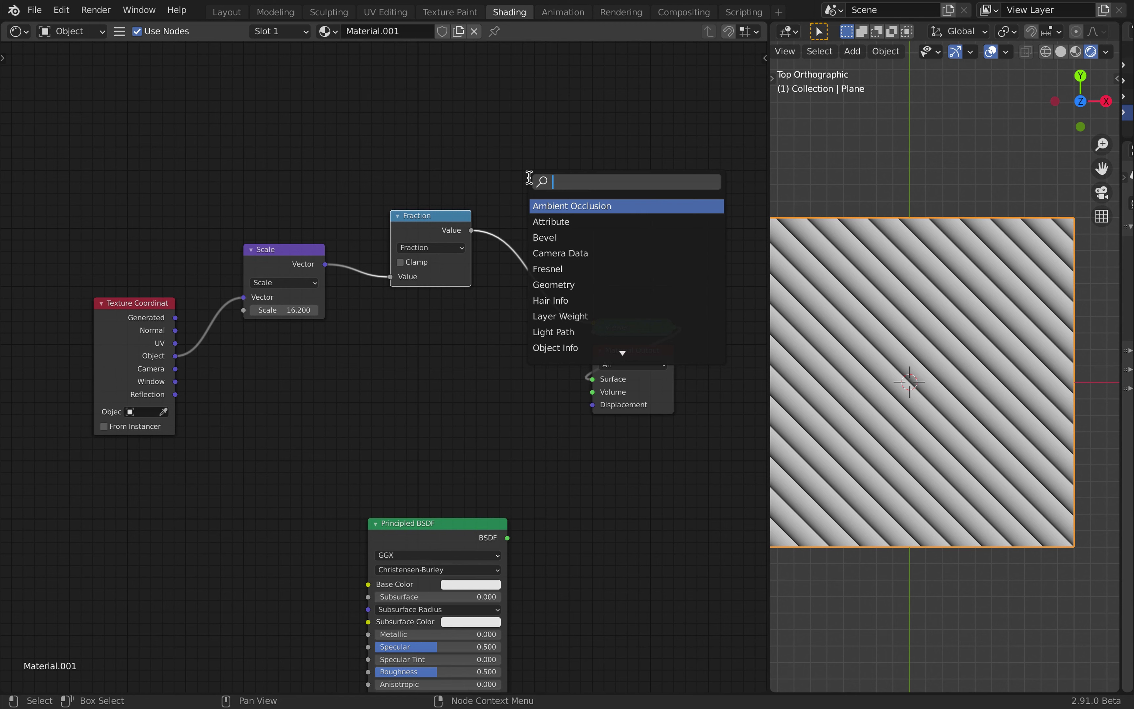
key("Escape")
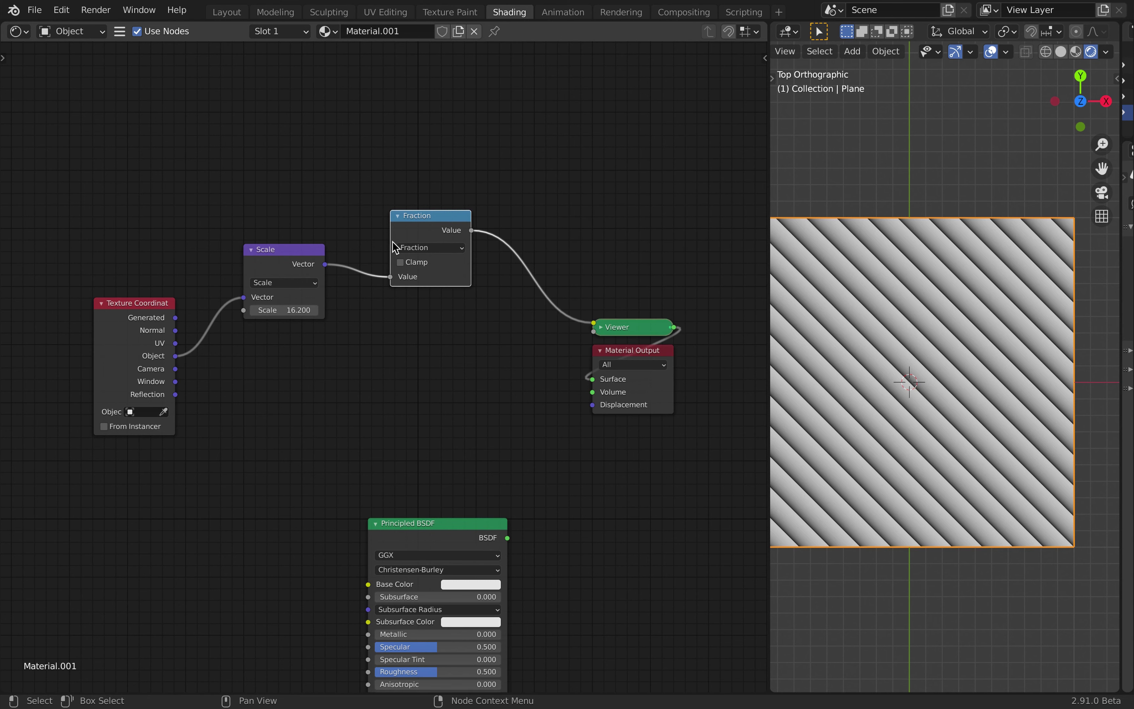
Duplicate the Fraction node, insert the copy between Fraction and Viewer, and change its operation to Compare
left_click(437, 247)
key("shift+d")
left_click(572, 242)
left_click(589, 269)
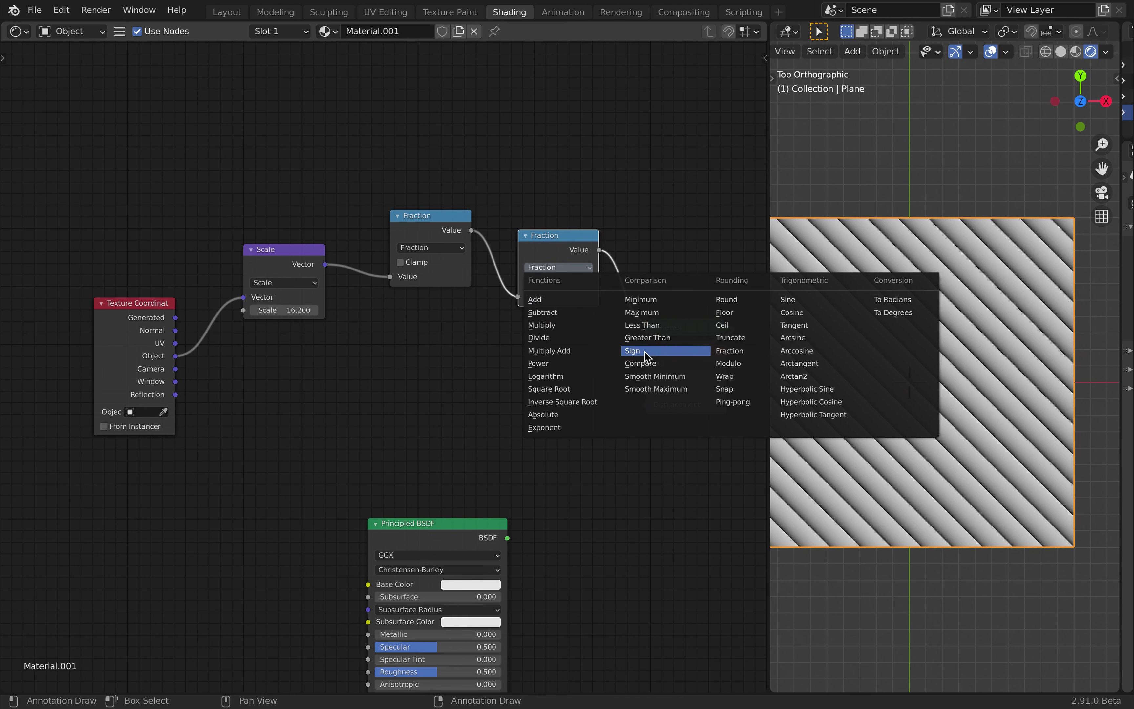
left_click(647, 363)
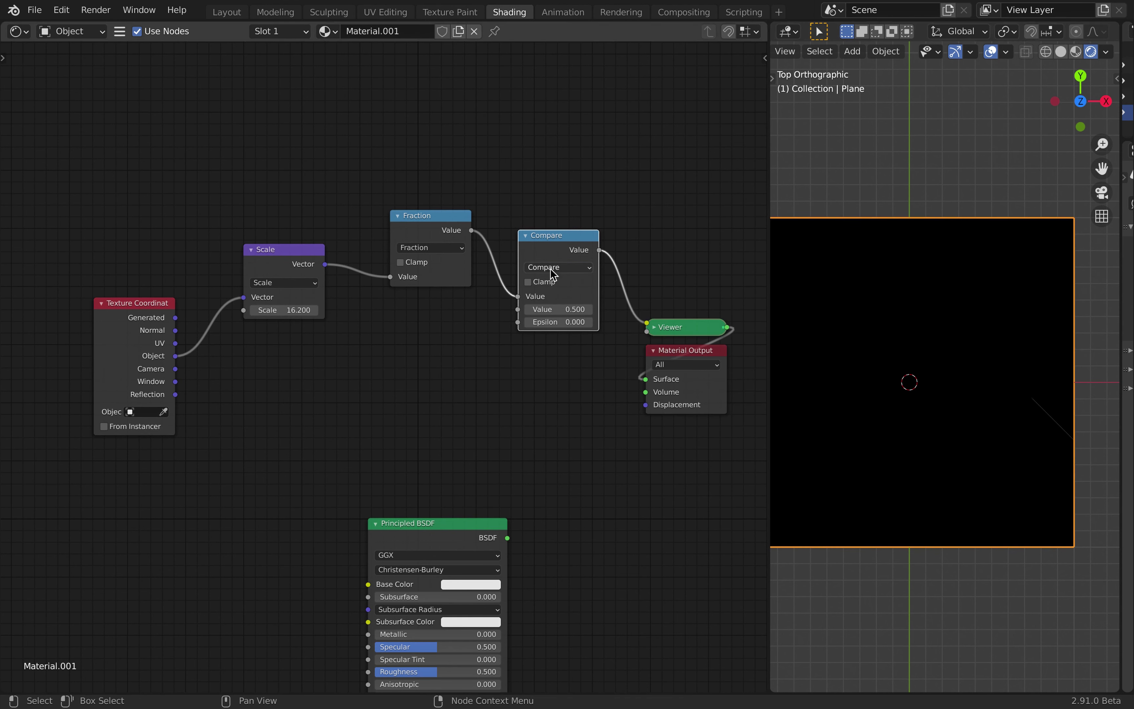
Set the Compare node's comparison value to 1 and its epsilon to 0.5
left_click(577, 307)
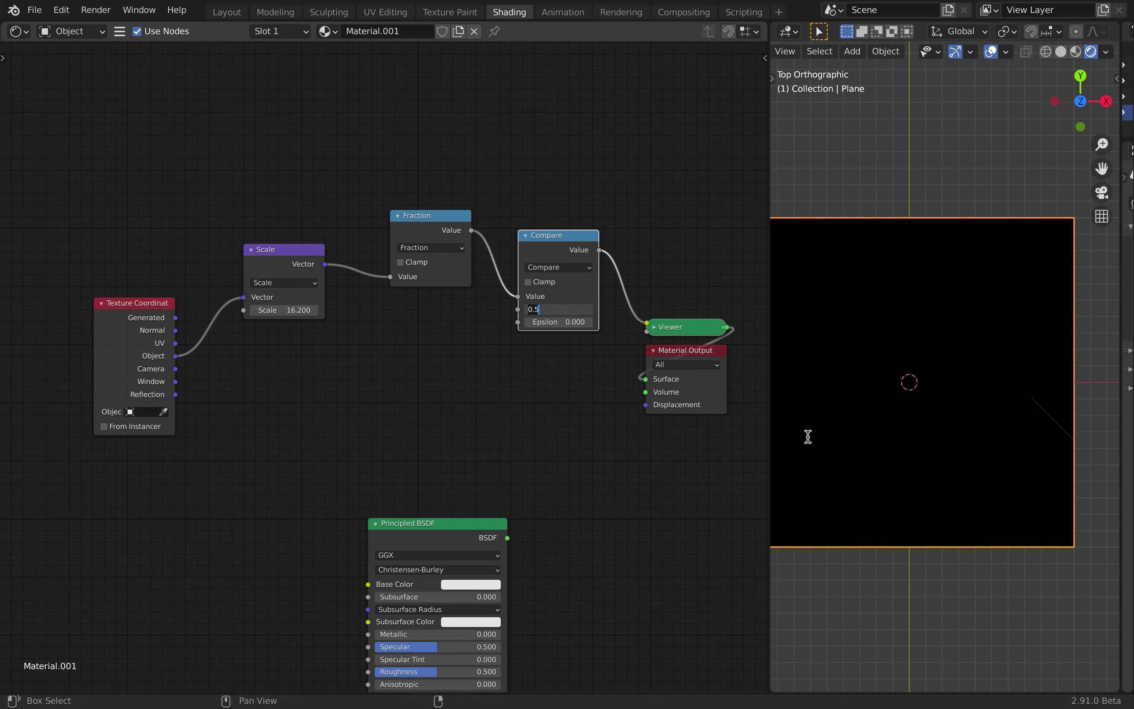
type("1")
key("Return")
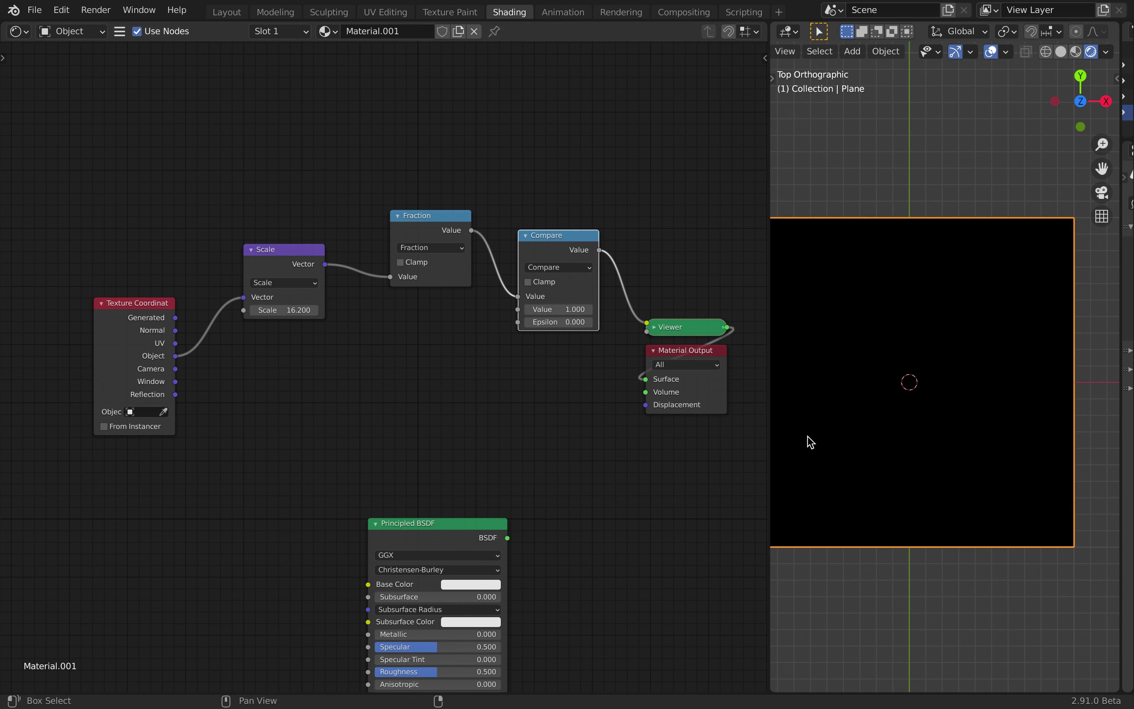
left_click(571, 322)
type("0.0")
key("Return")
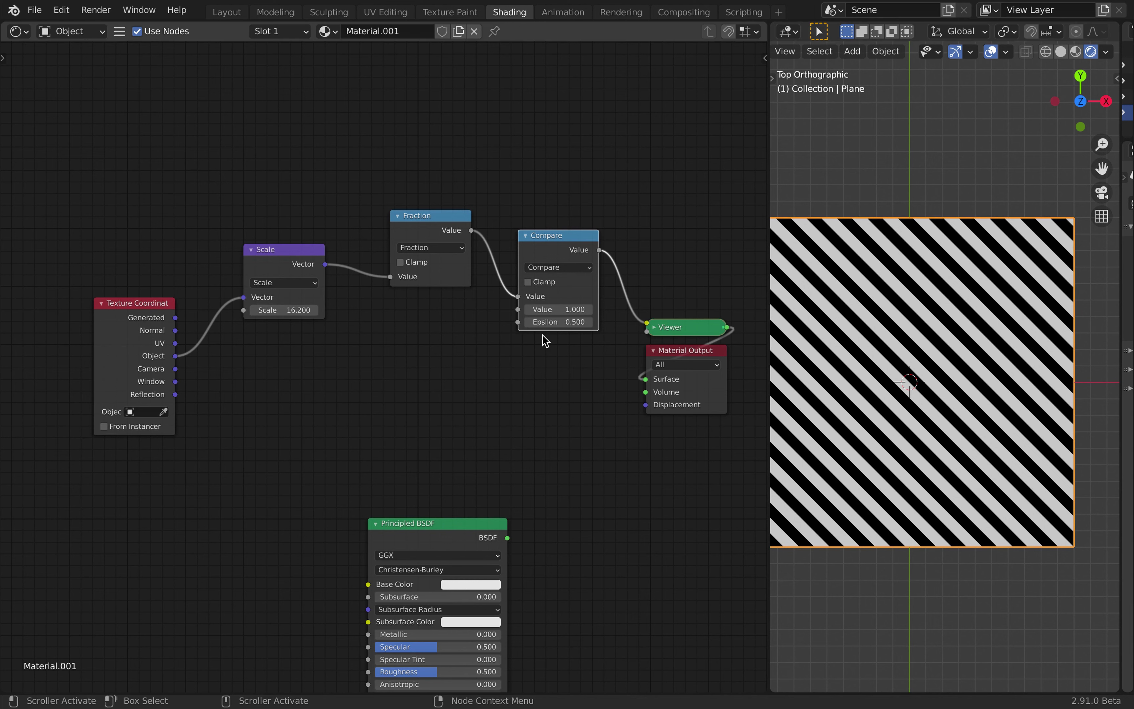
left_click(529, 326)
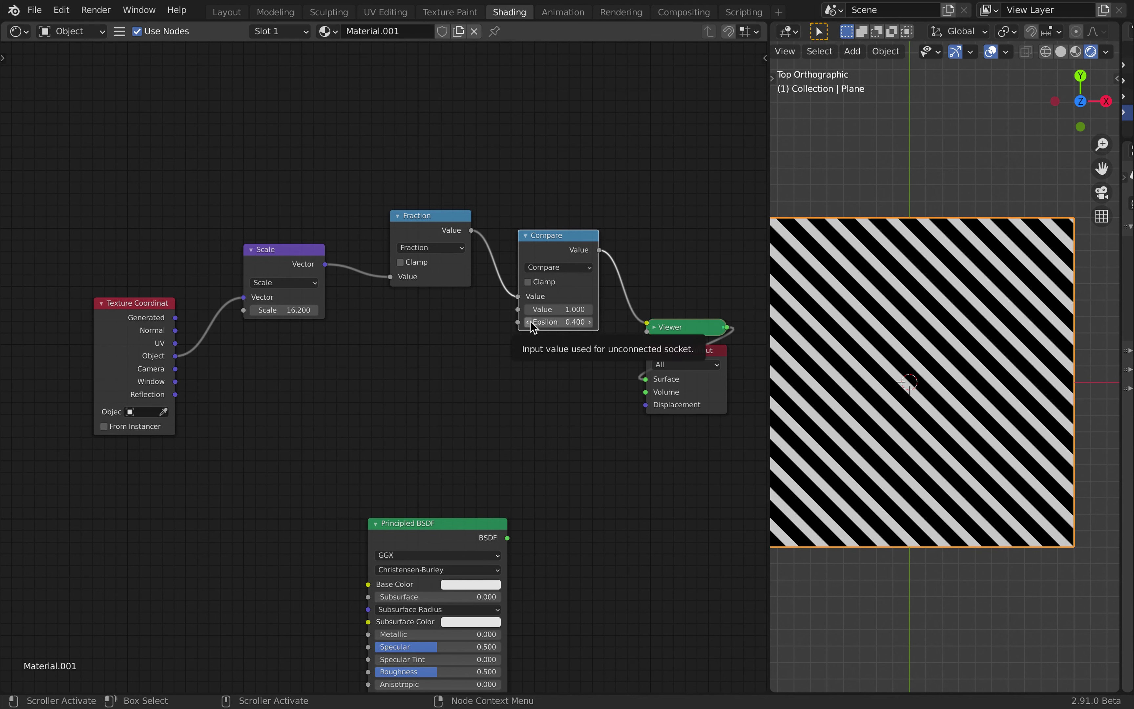
left_click(589, 322)
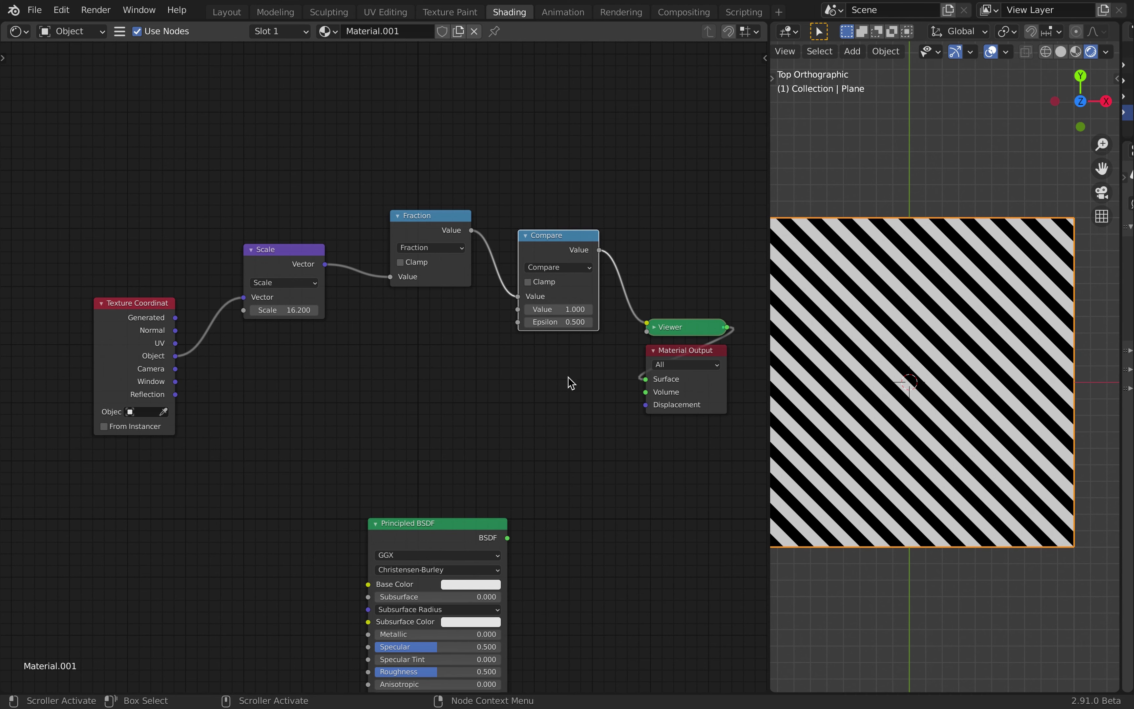
Duplicate the Scale, Fraction and Compare nodes as a second chain below the first, and feed it the Object texture coordinates
left_click_drag(280, 264, 331, 236)
left_click_drag(540, 235, 527, 208)
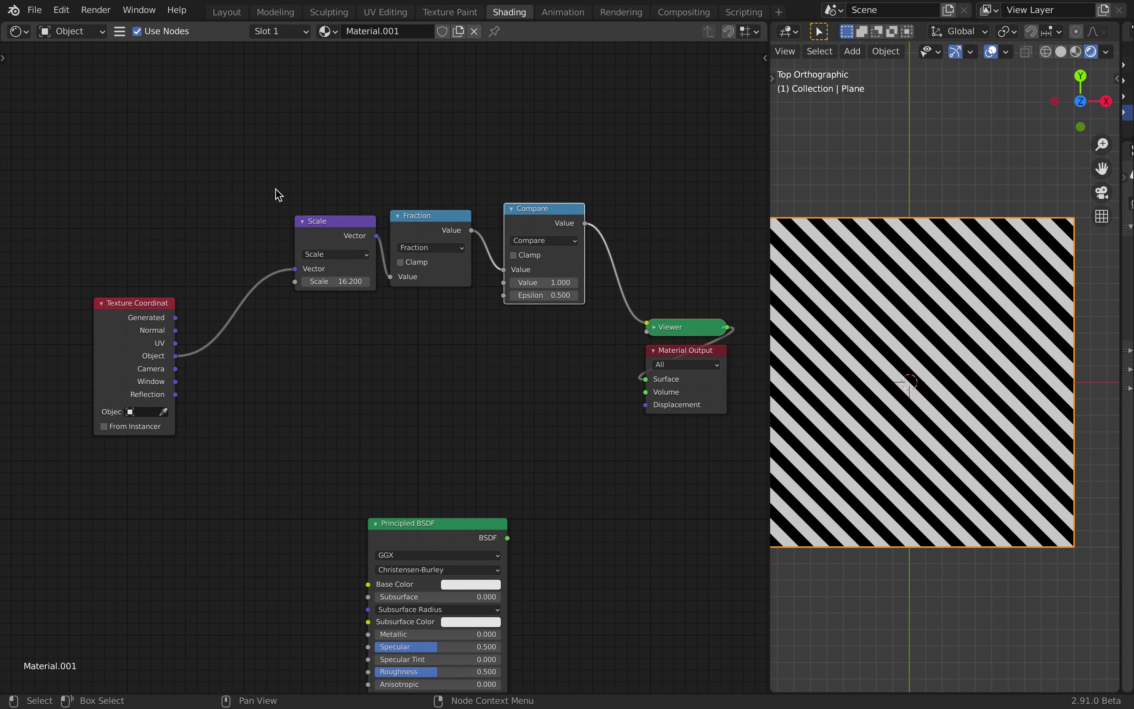
left_click_drag(279, 195, 549, 337)
key("shift+d")
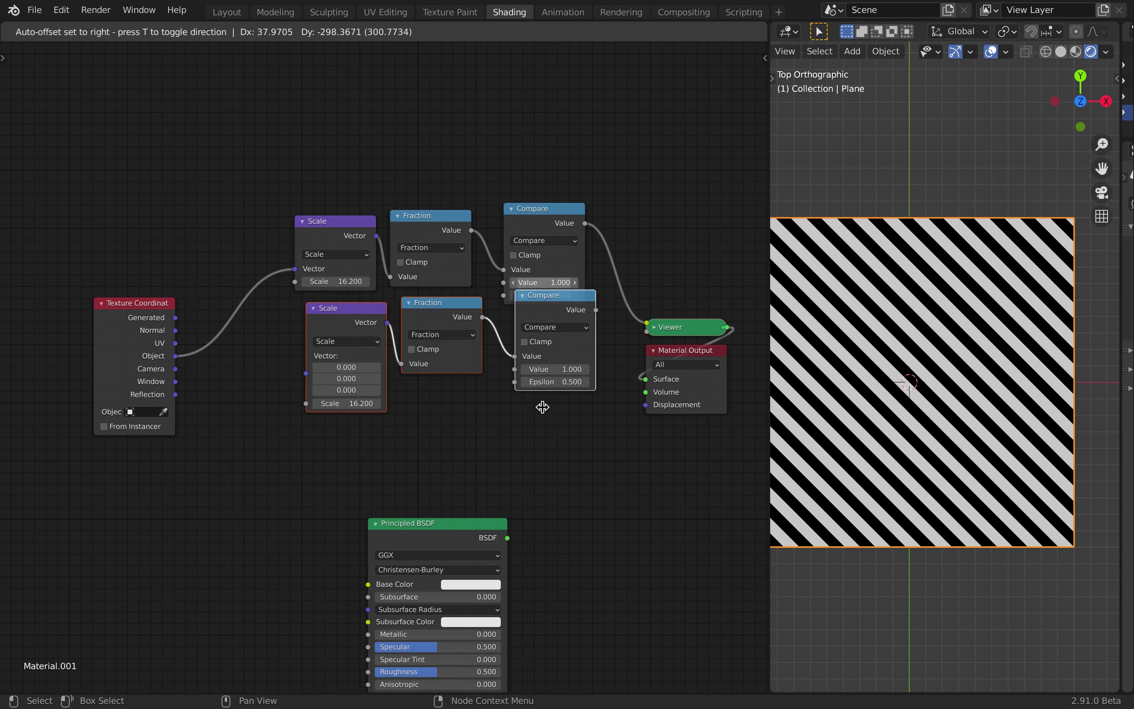
left_click(532, 438)
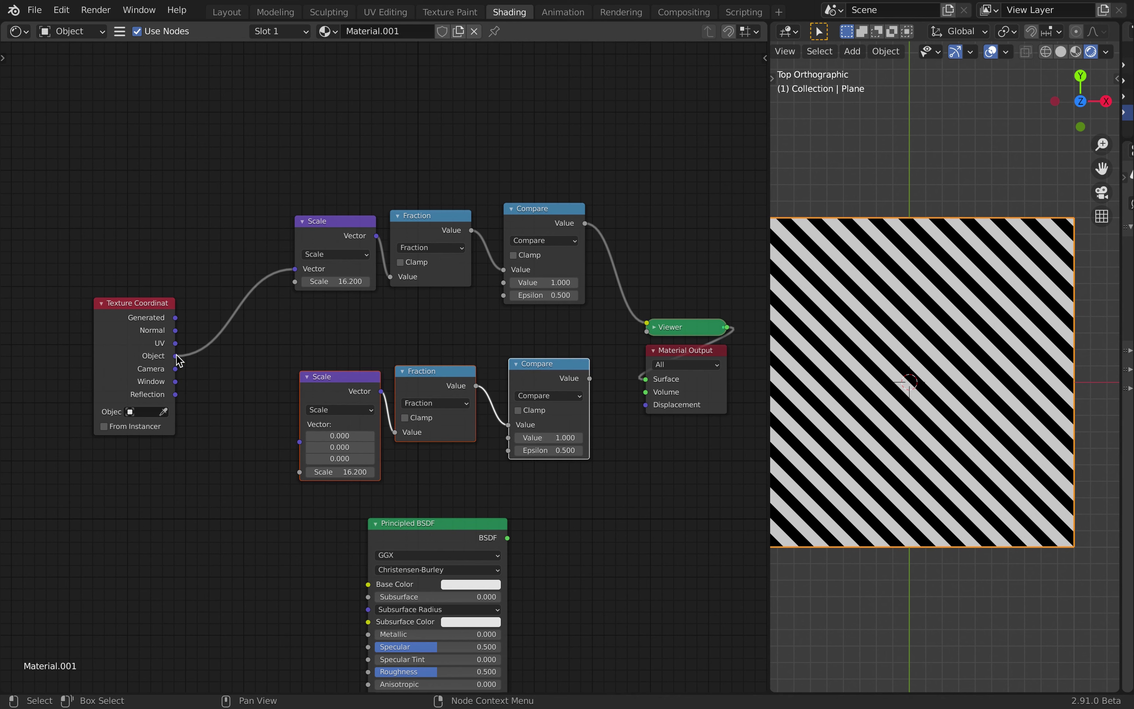
left_click_drag(177, 357, 298, 436)
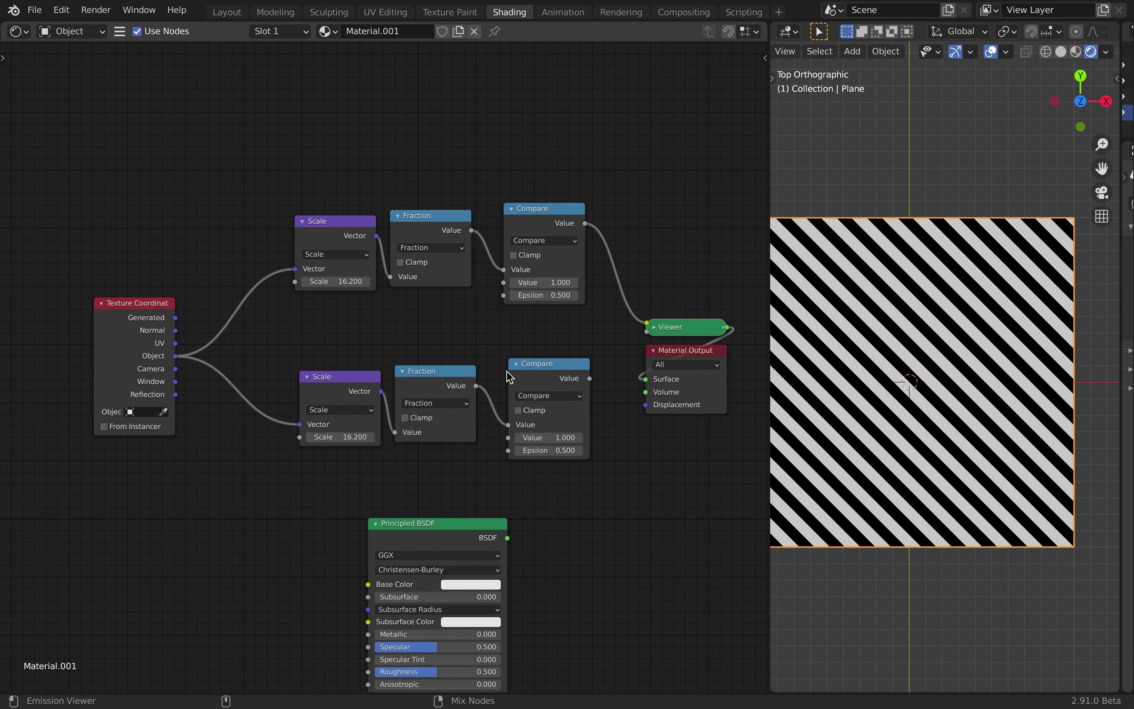
Preview the lower Compare node's output on the plane, and switch the Viewer back to the upper Compare node
left_click(534, 372, "ctrl+shift")
left_click(517, 208)
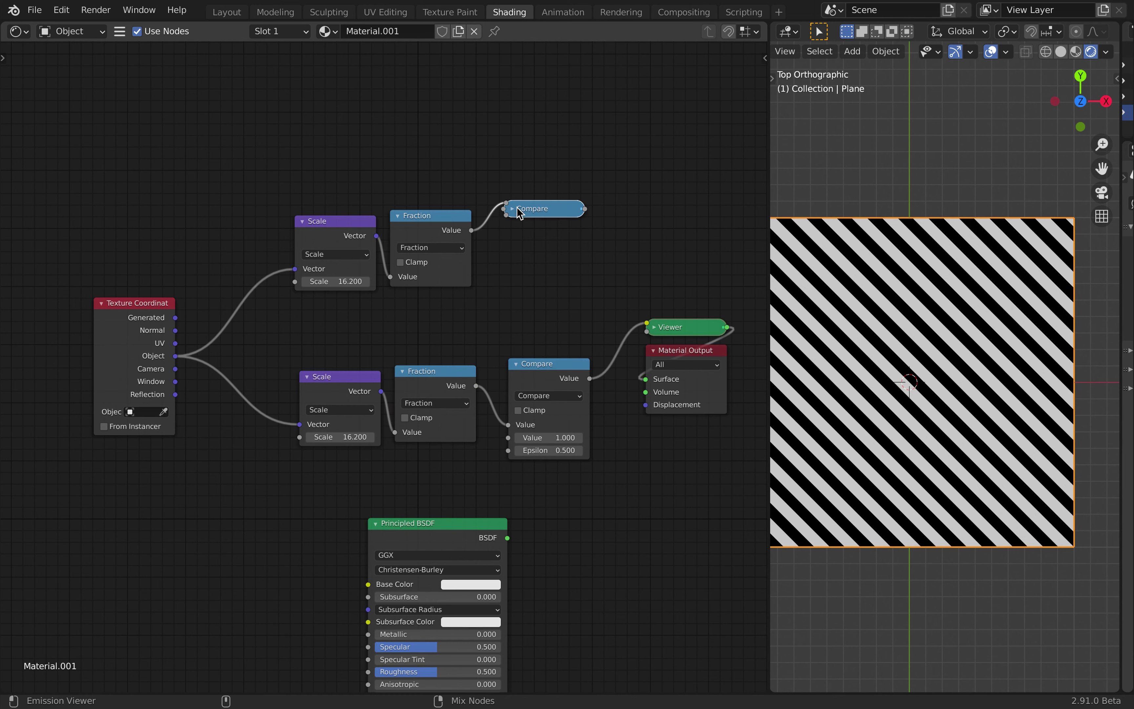
left_click(512, 208)
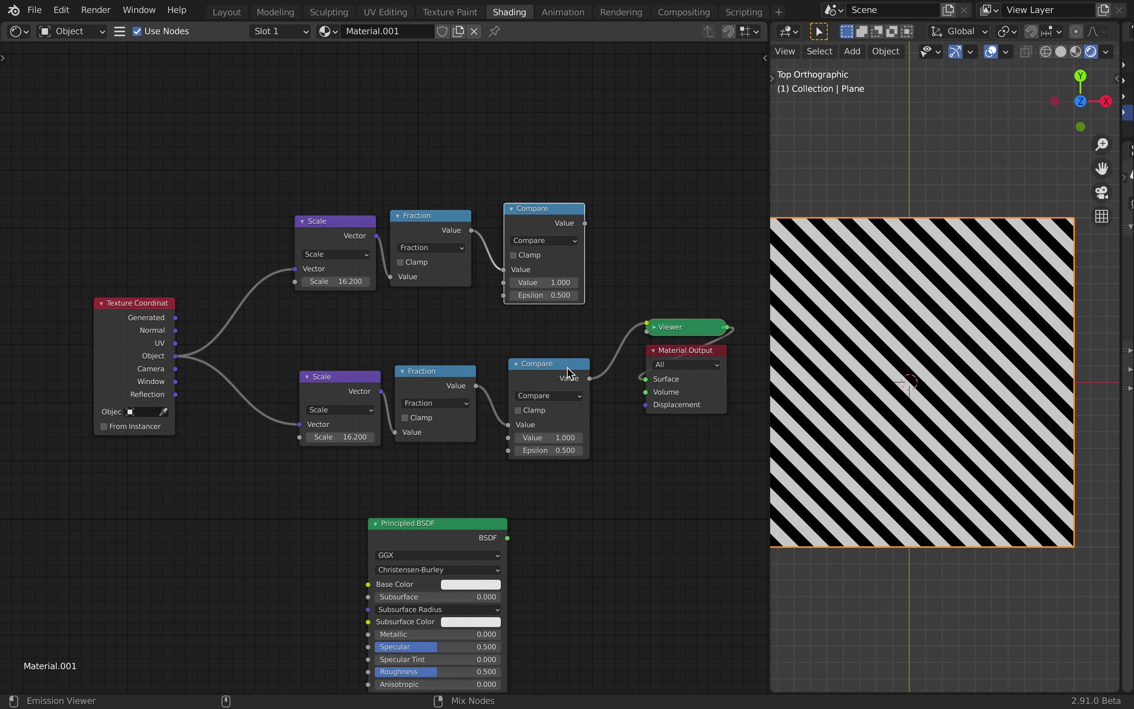
left_click(534, 215, "ctrl+shift")
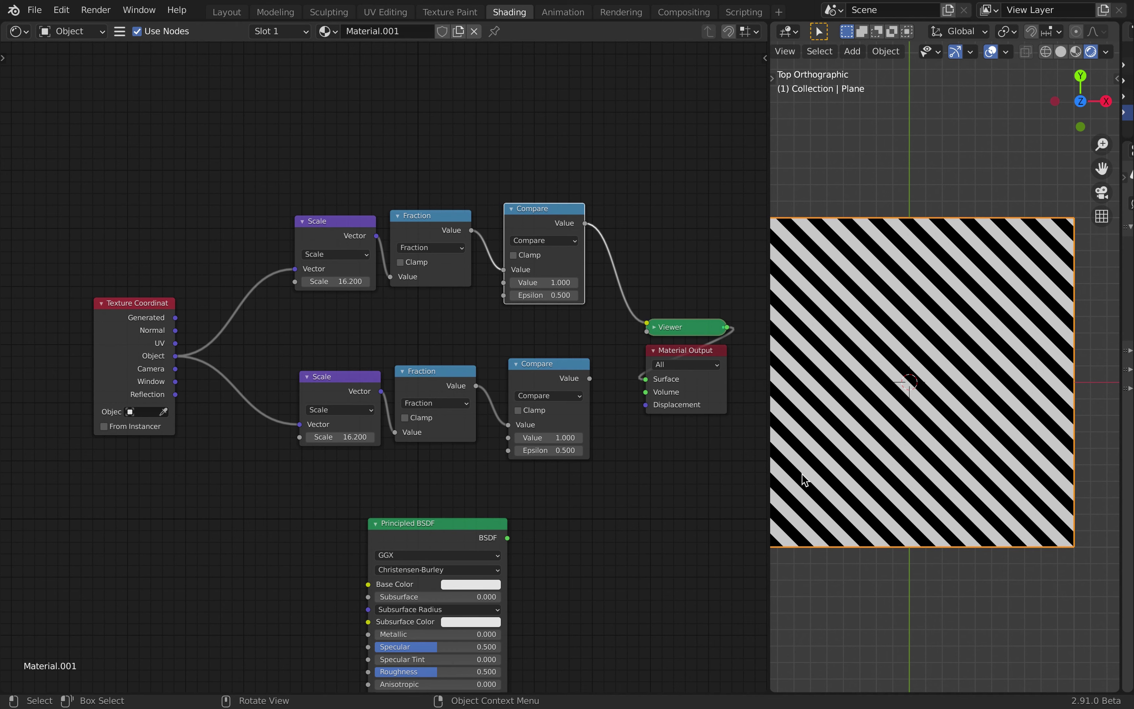
Add a Mapping node and insert it between the Object coordinates and the lower Scale node
key("shift+a")
left_click(384, 304)
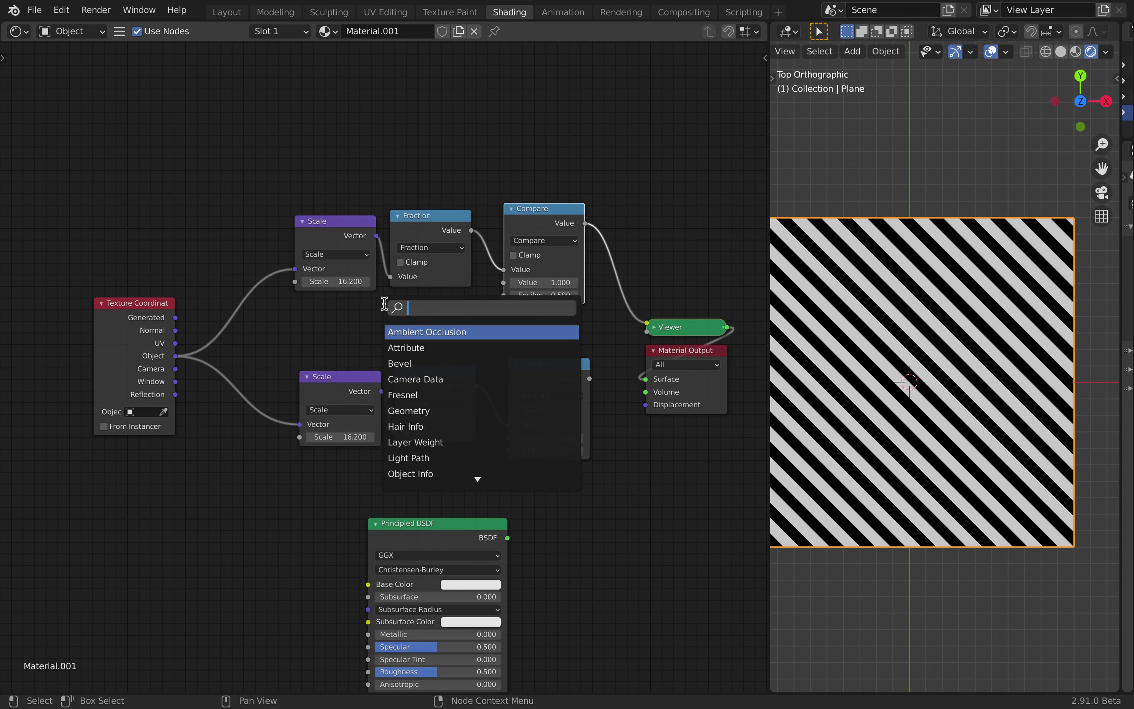
type("mapp")
key("Return")
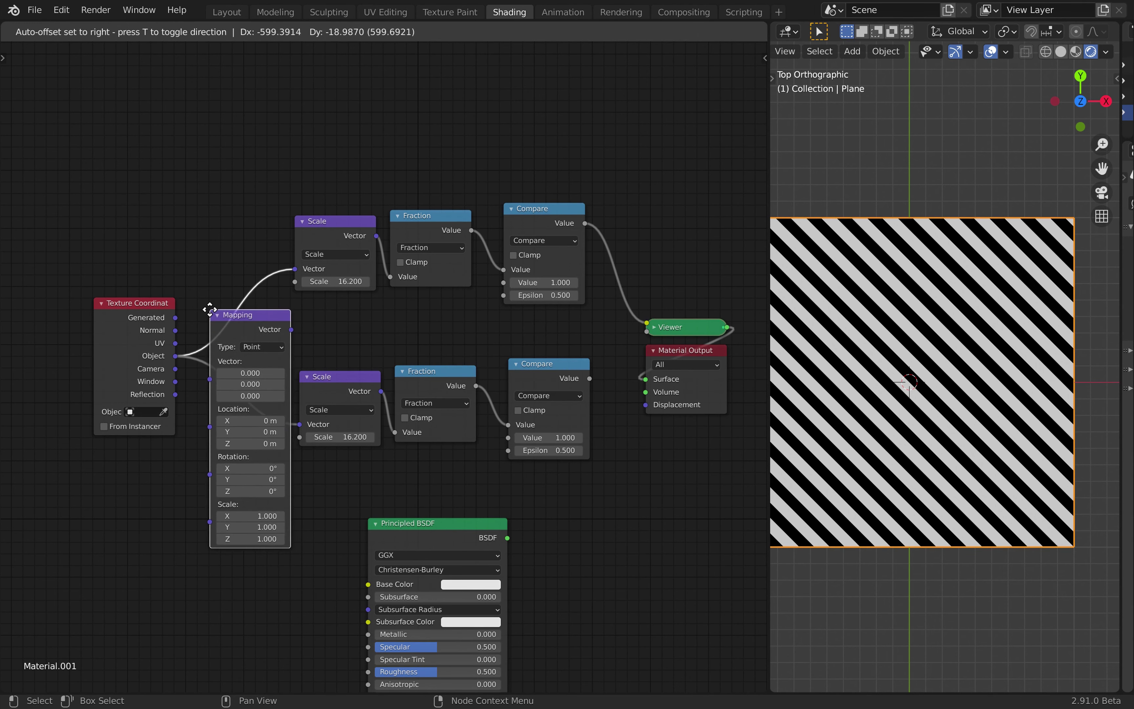
left_click(215, 313)
key("ctrl+z")
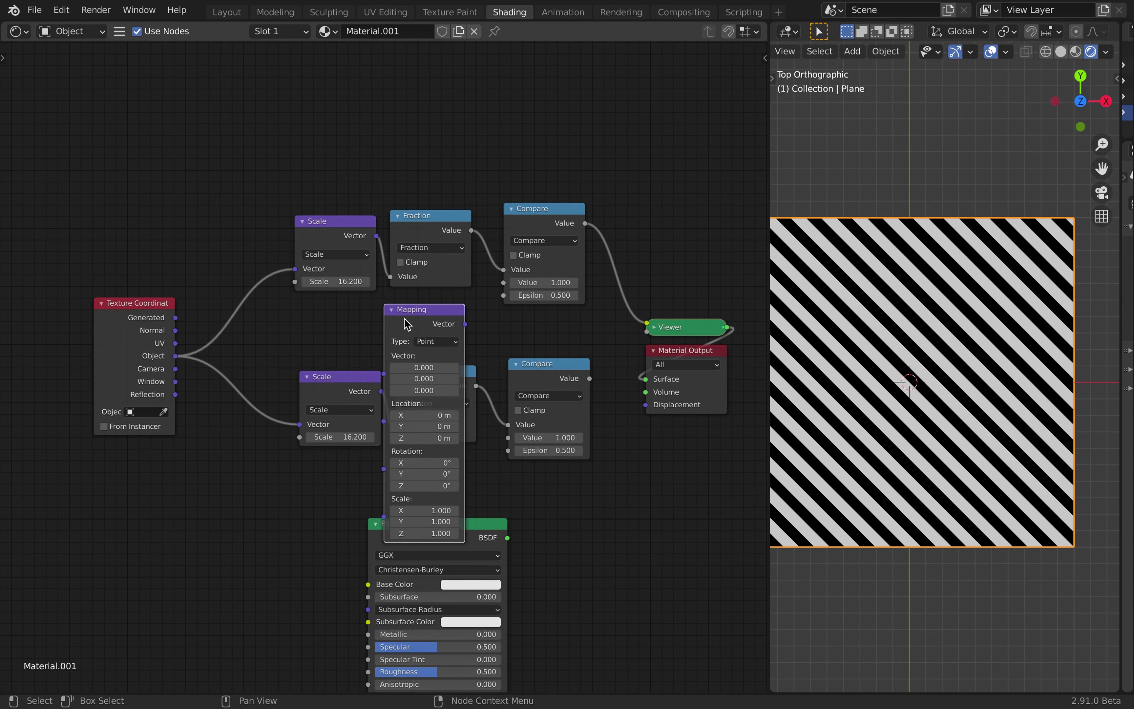
left_click_drag(407, 317, 258, 349)
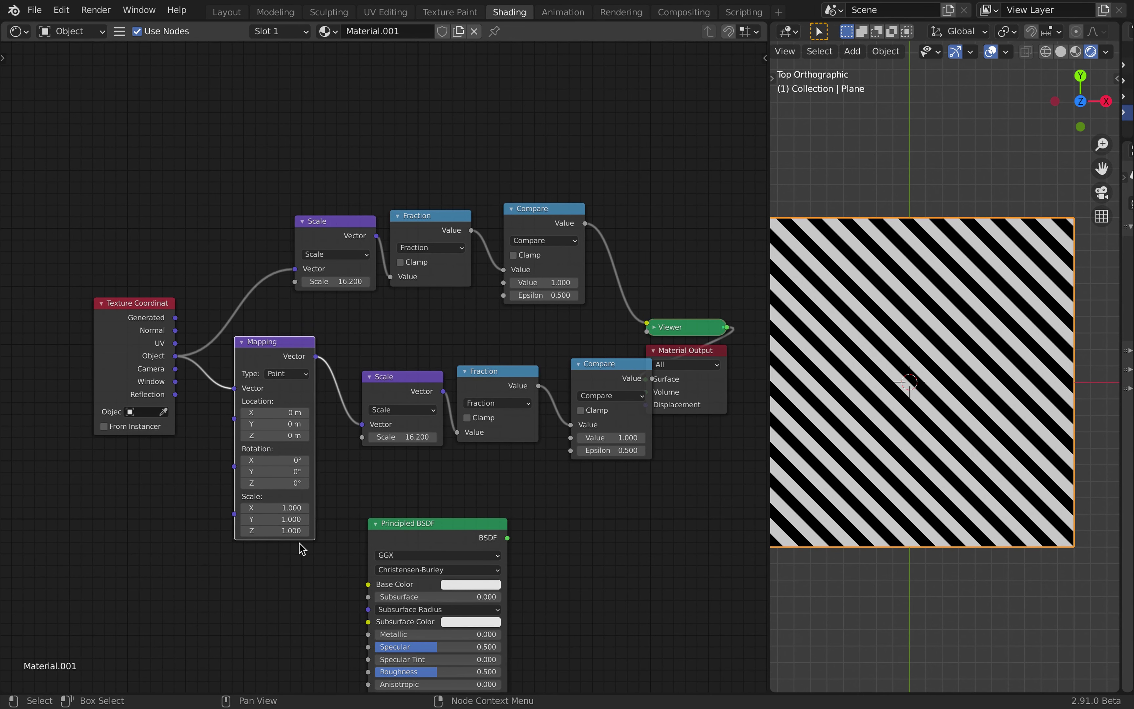
Set the Mapping node's Z rotation to 90° and preview the lower Compare node's output on the plane
left_click(271, 484)
type("90")
key("Return")
left_click(623, 367, "ctrl+shift")
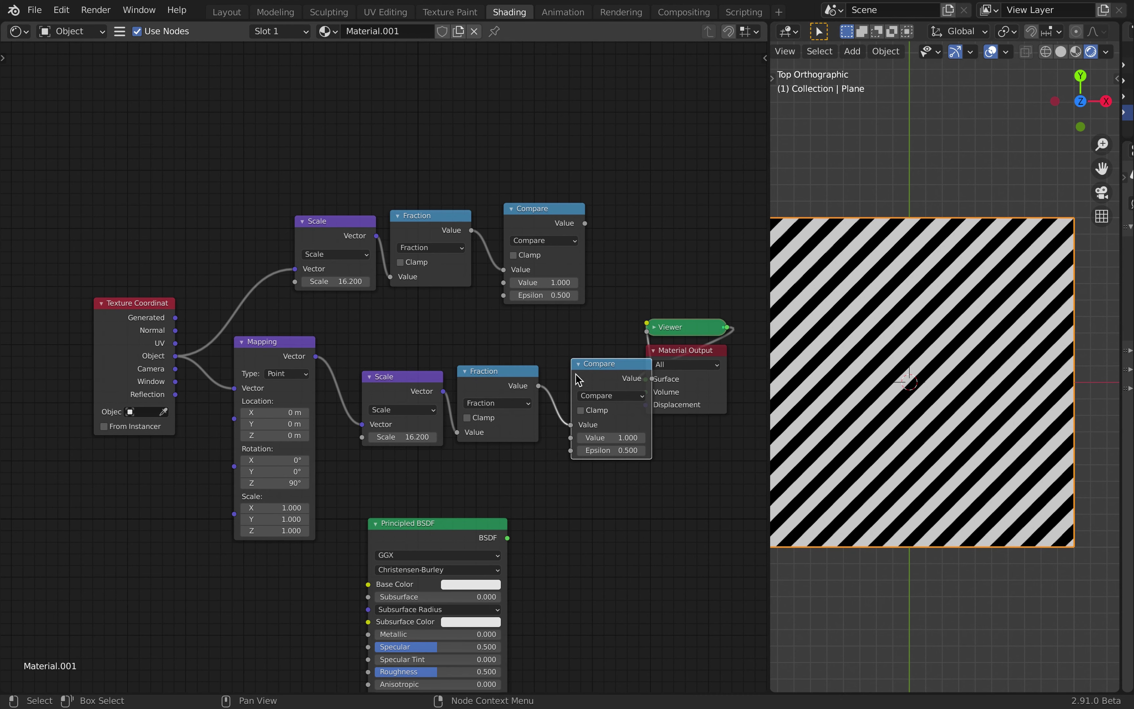
Move the lower Scale, Fraction and Compare nodes together closer to the Mapping node
left_click(387, 340)
left_click_drag(388, 340, 611, 475)
left_click_drag(593, 363, 545, 364)
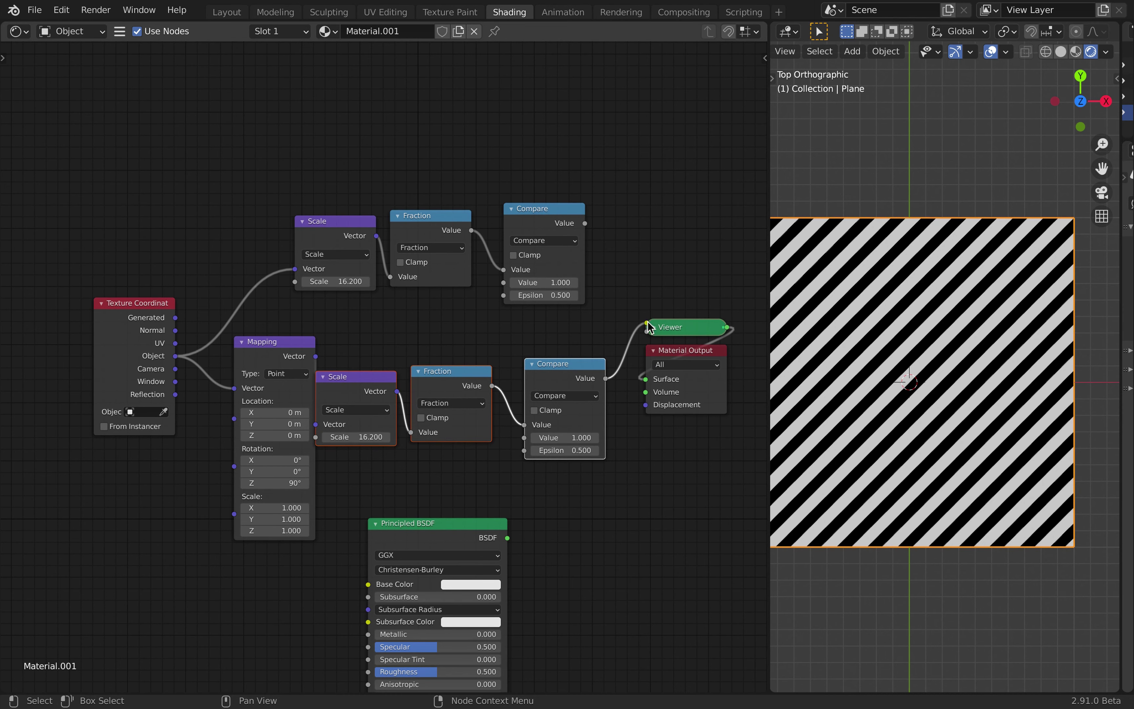
Line up the upper Compare node with the lower one and move Viewer and Material Output away to free space between them
left_click_drag(641, 313, 749, 462)
left_click_drag(662, 352, 750, 352)
left_click(666, 409)
scroll(665, 409, "right", 7)
left_click_drag(370, 218, 389, 220)
left_click(558, 301)
left_click_drag(559, 302, 653, 415)
left_click_drag(605, 354, 681, 354)
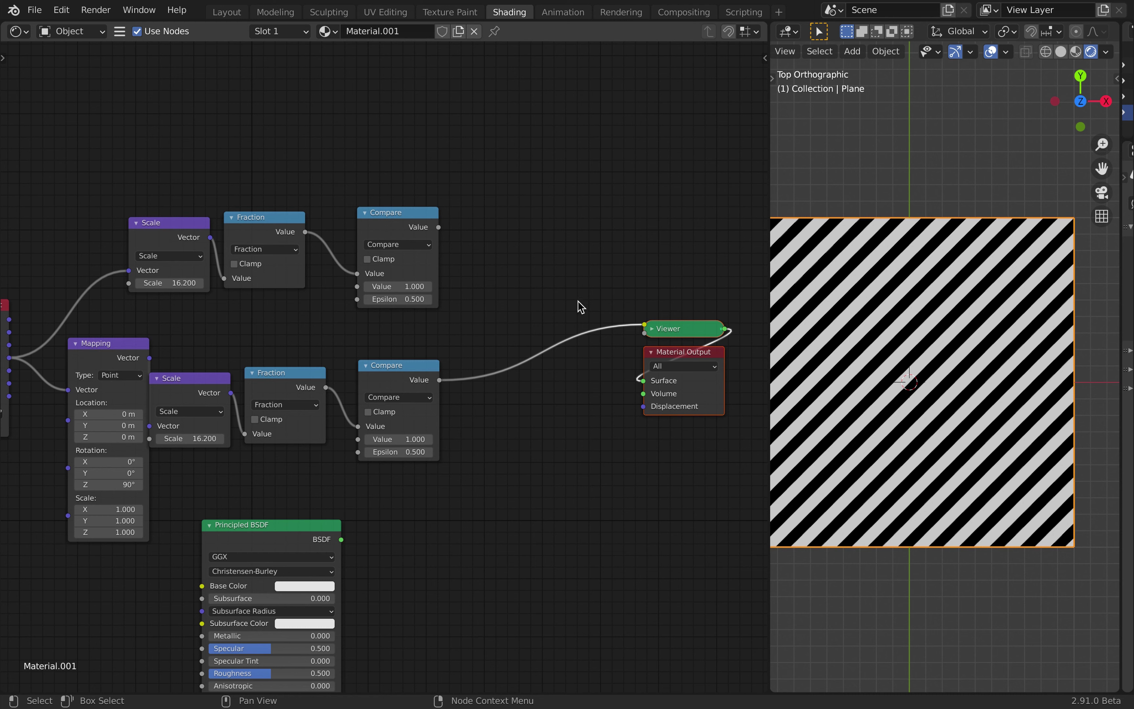
left_click(645, 320)
left_click(615, 284)
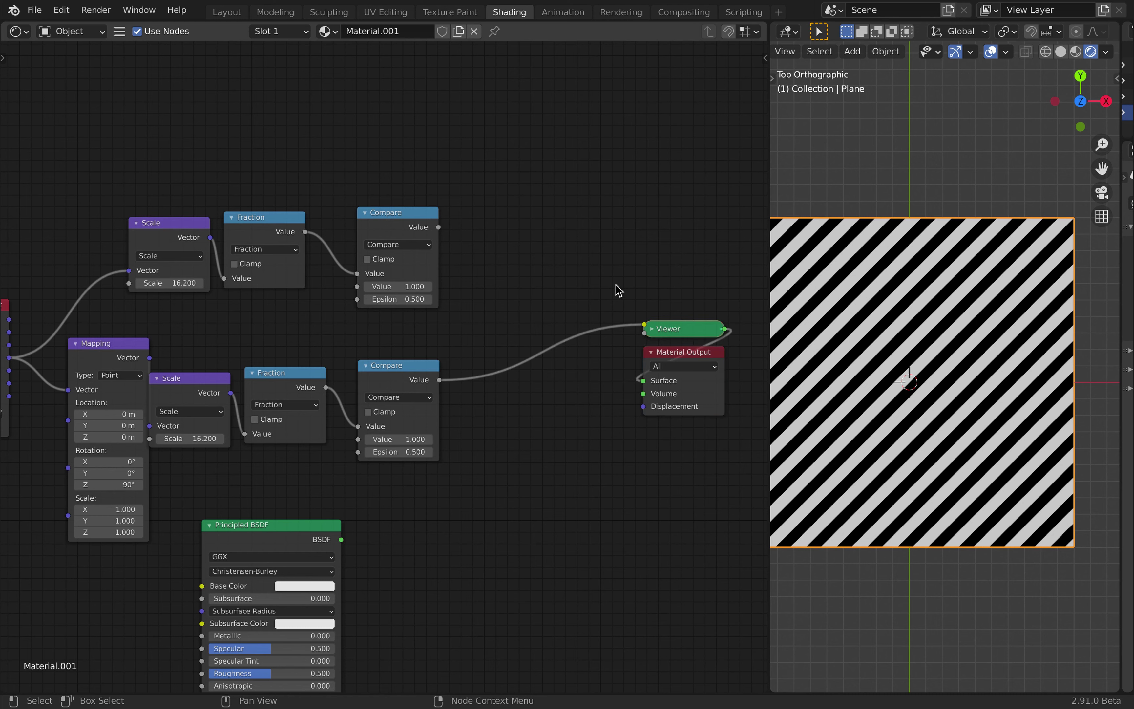
Insert a MixRGB node before the Viewer, with the upper Compare output in Color1 and the lower Compare output in Color2
key("shift+a")
left_click(605, 267)
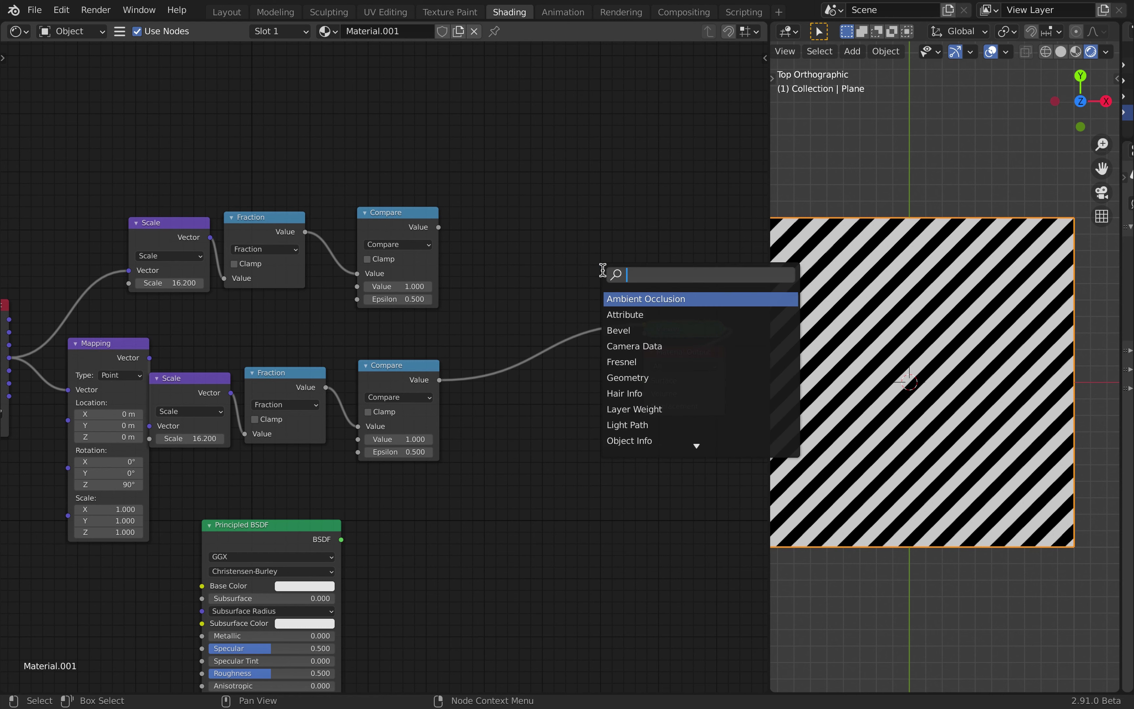
type("mix")
key("Down")
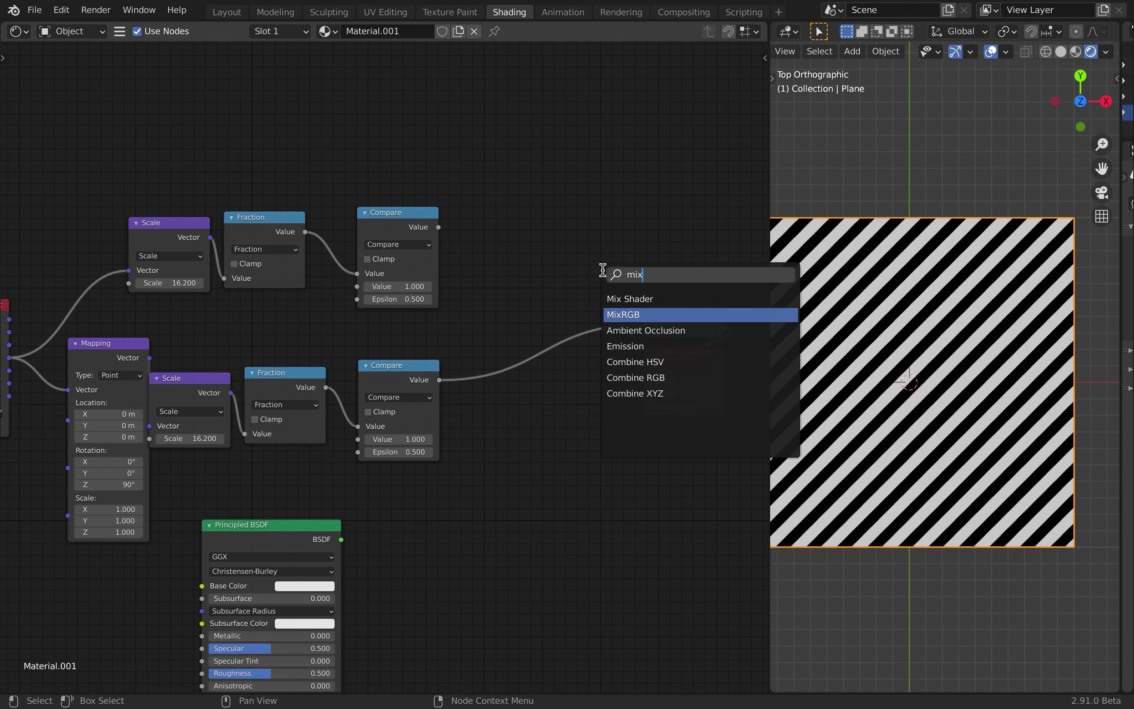
key("Return")
left_click(539, 272)
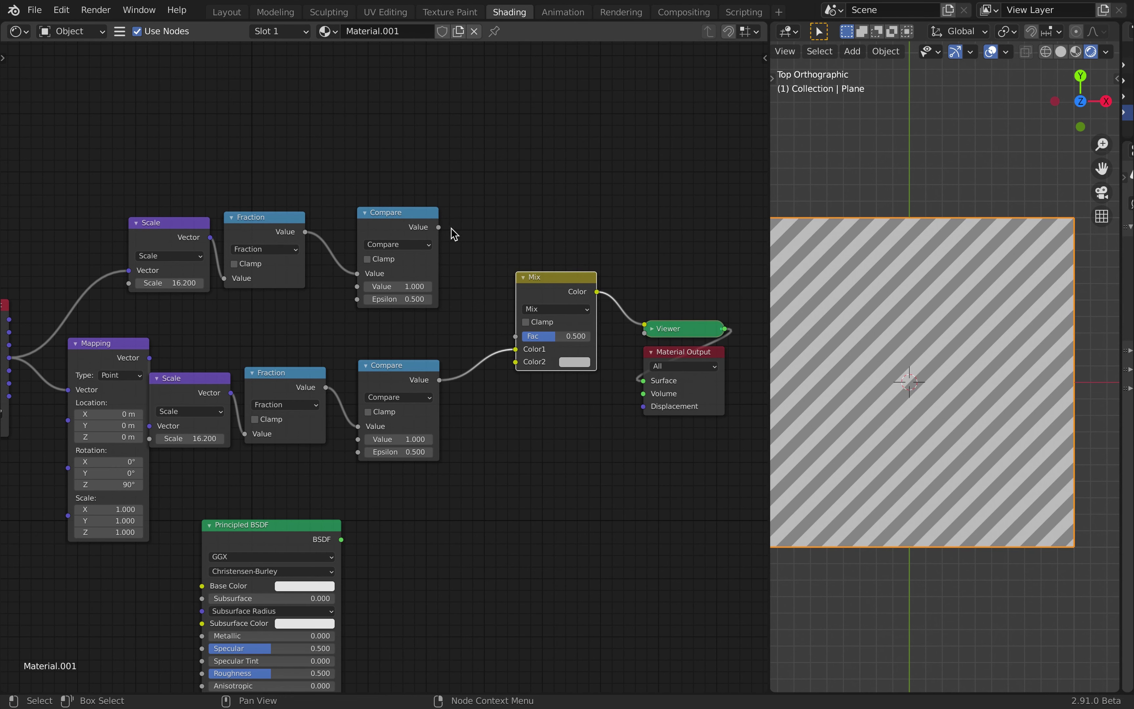
left_click_drag(439, 227, 516, 349)
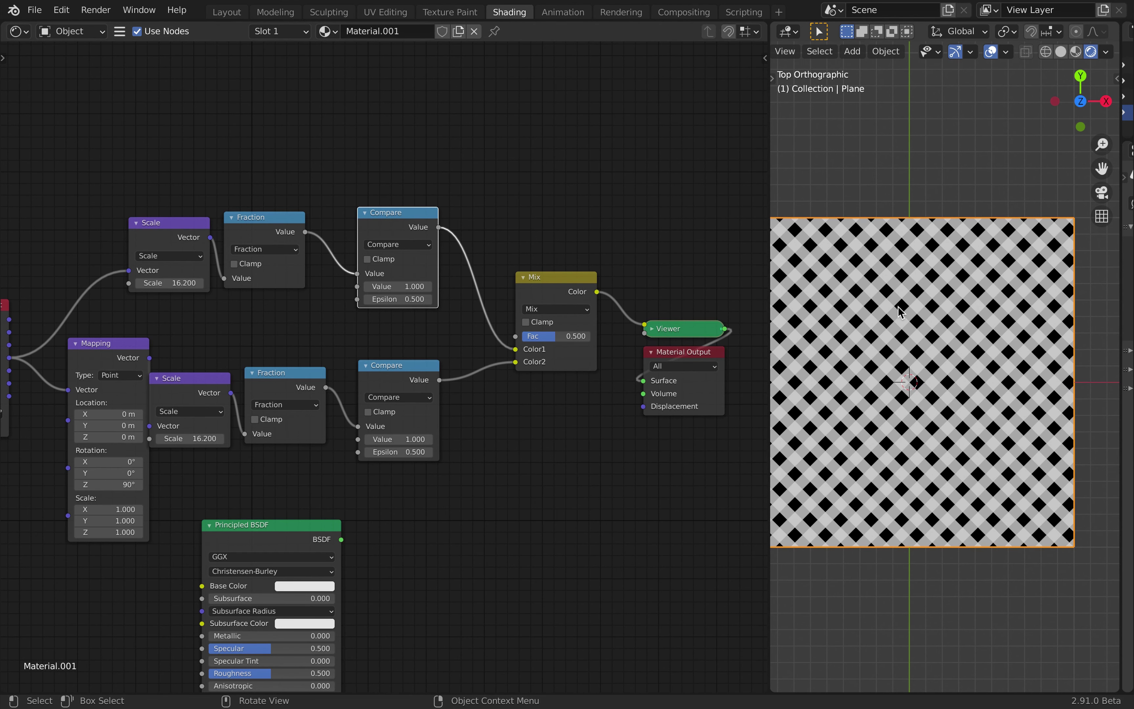
scroll(928, 378, "left", 4, "shift")
scroll(928, 378, "right", 2, "shift")
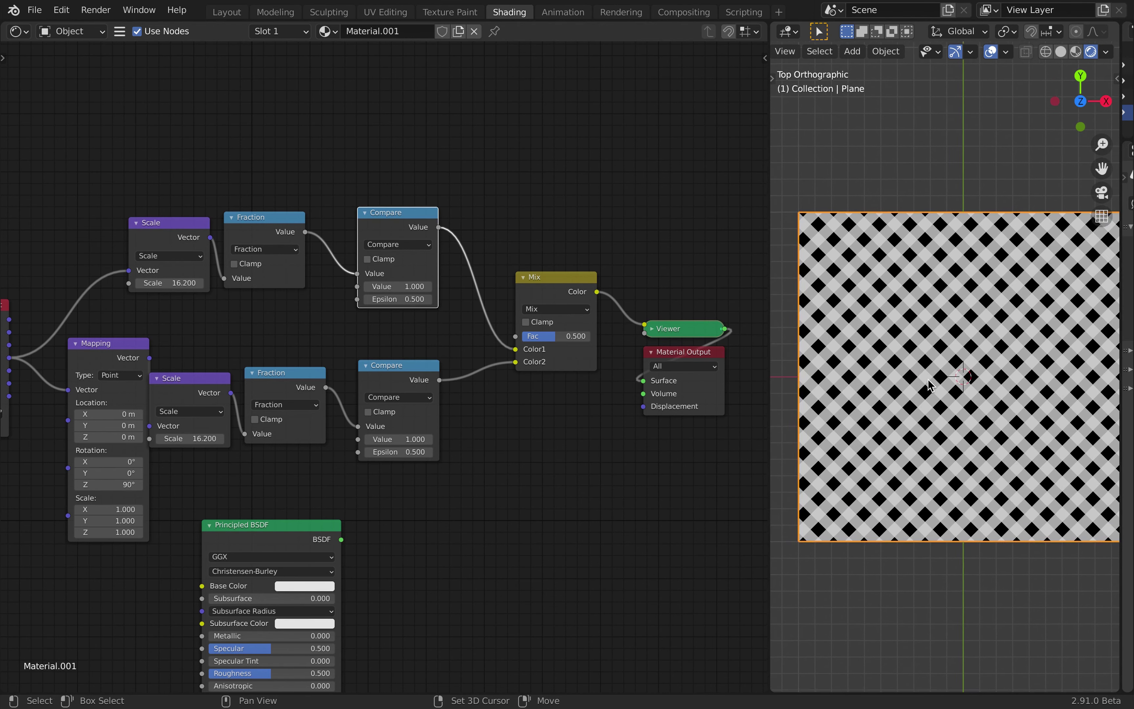
Insert a ColorRamp node between the upper Compare node and the Mix node's Color1, and select its white colour stop
key("shift+a")
left_click(538, 197)
type("col")
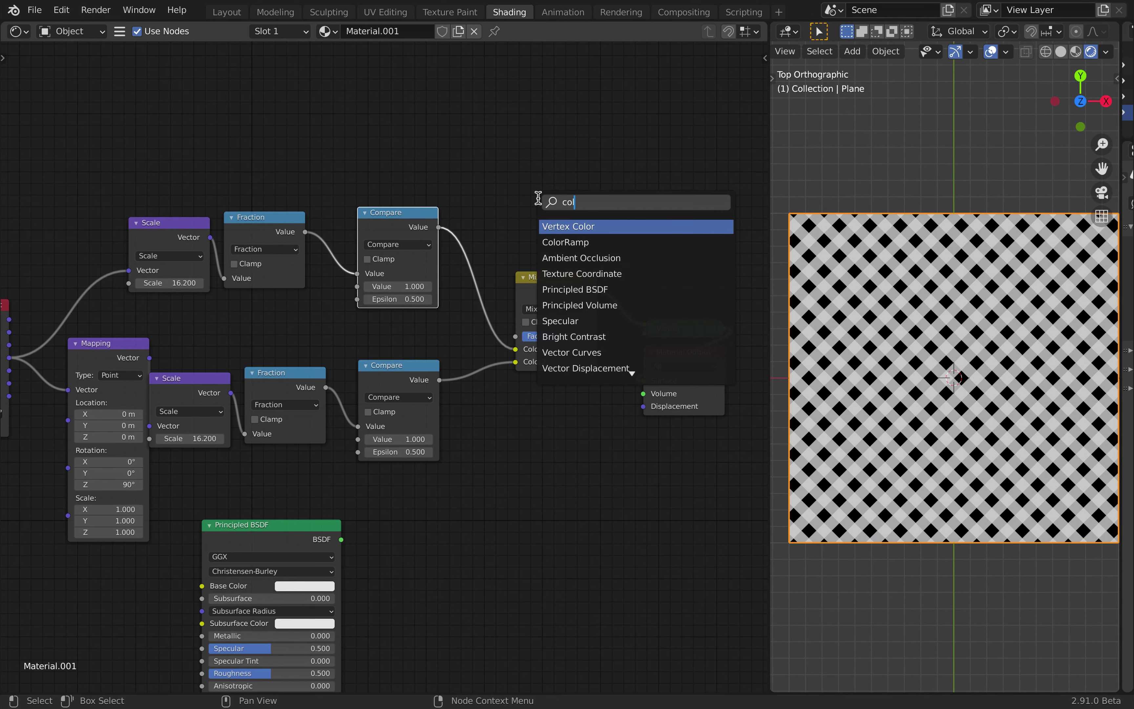
key("Down")
key("Return")
left_click(465, 209)
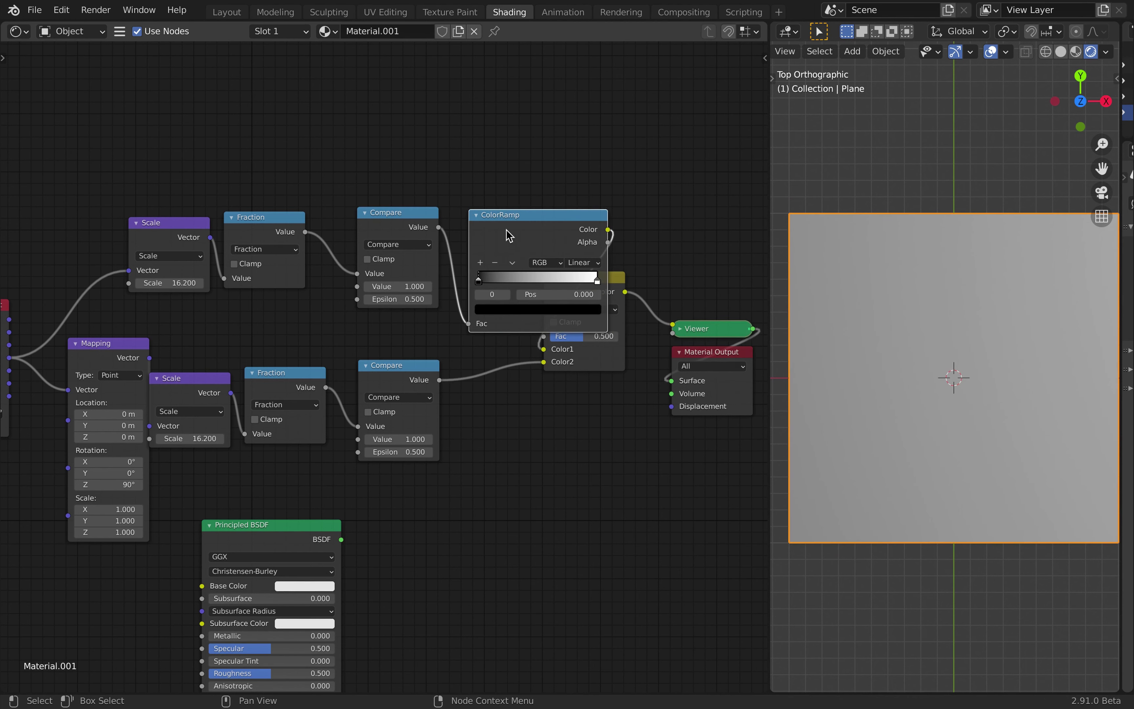
left_click(612, 276)
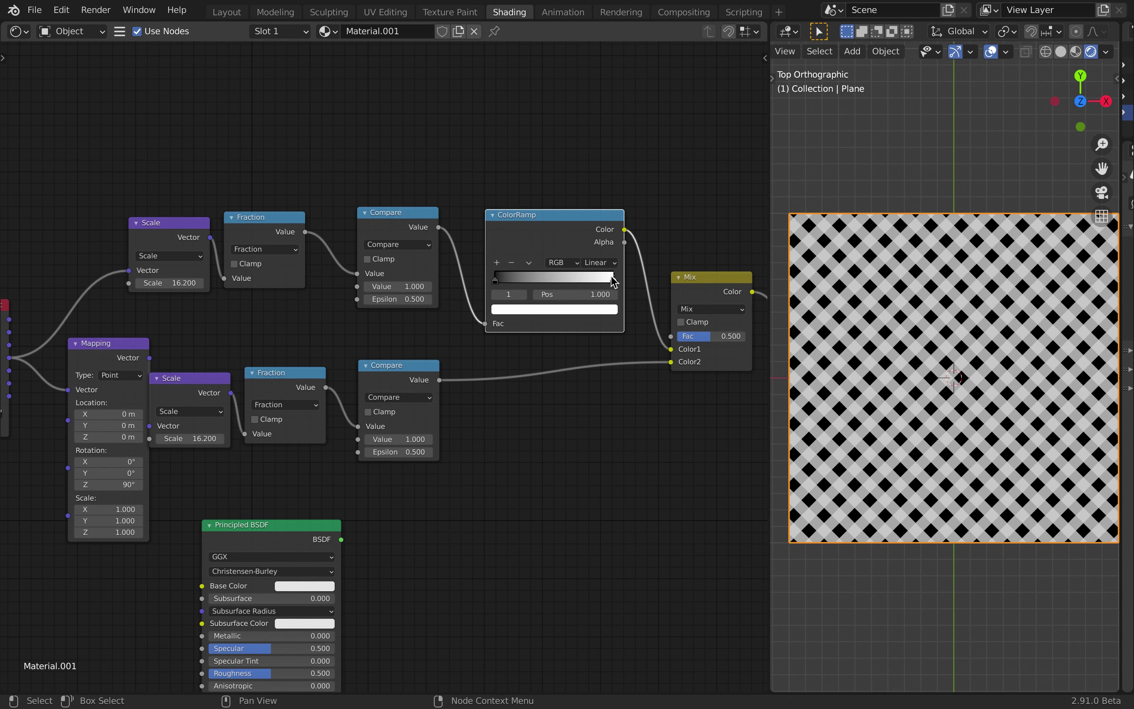
Colour the ColorRamp's white stop pinkish red with hue 0.980, saturation 0.744 and value 1.000
left_click(609, 309)
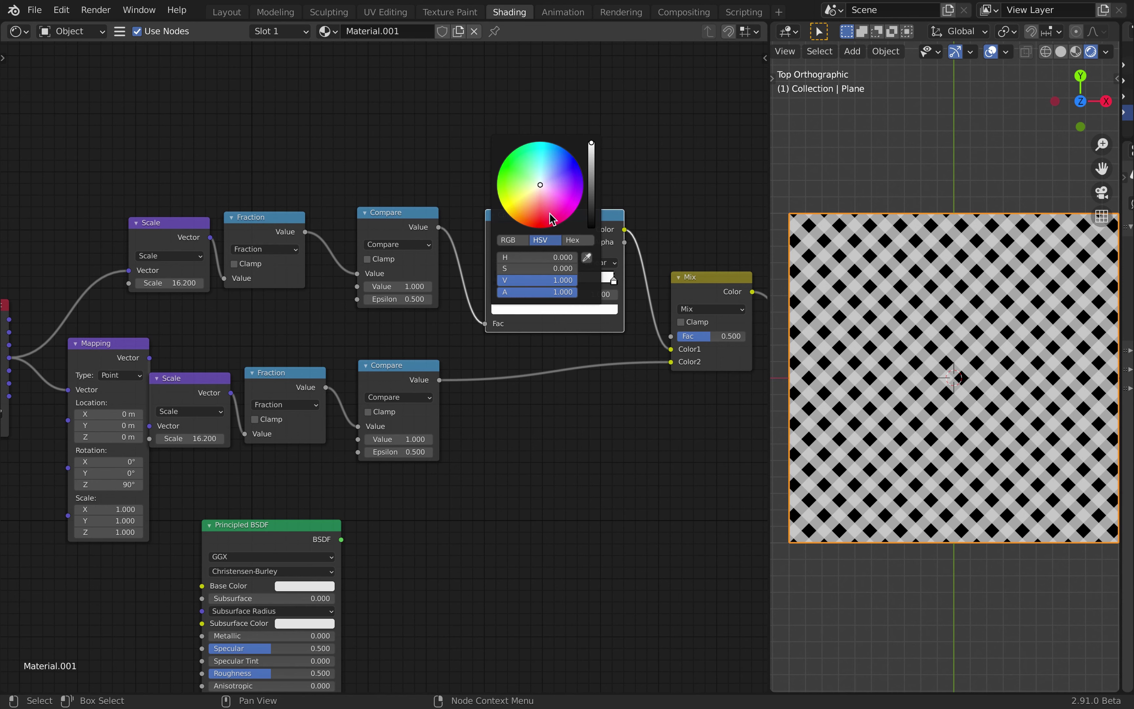
left_click(541, 209)
left_click_drag(544, 209, 544, 217)
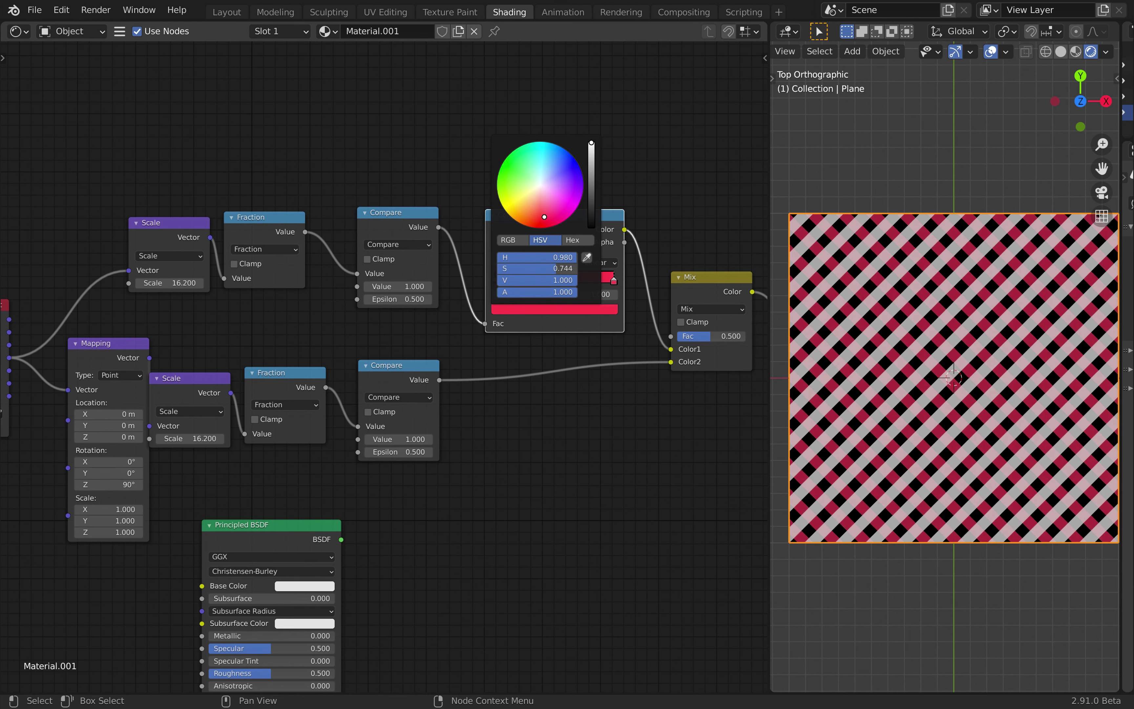
left_click(624, 346)
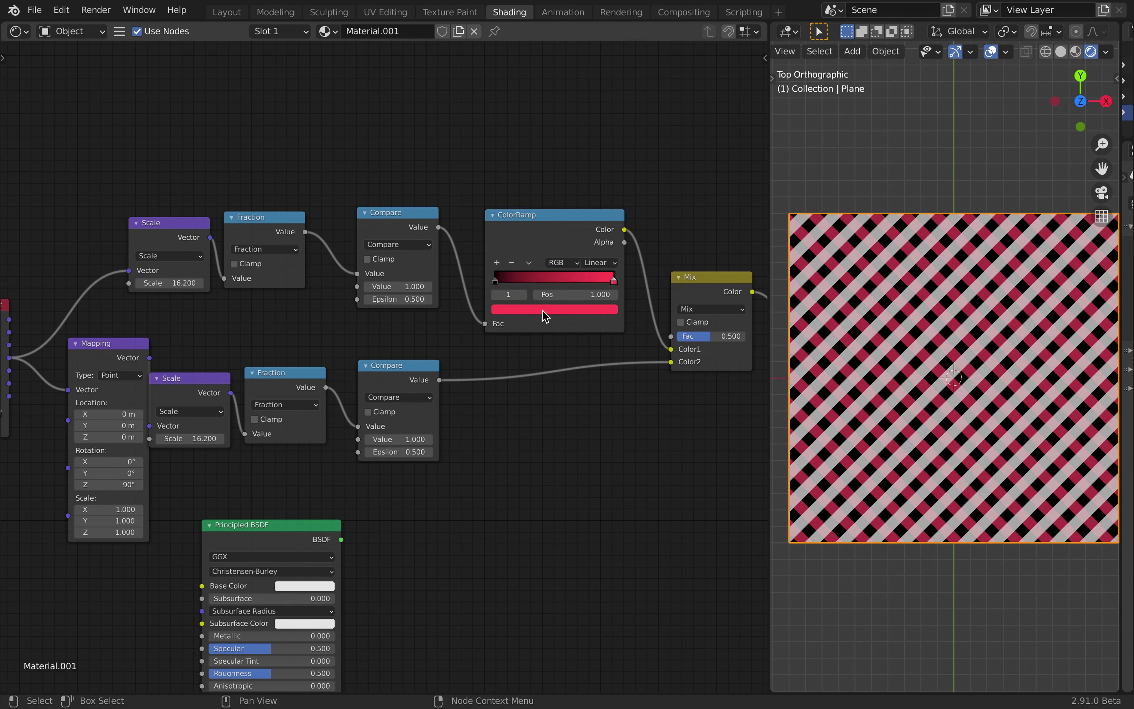
Change the ColorRamp's black stop at position 0 to a dark red
left_click(496, 279)
left_click(552, 310)
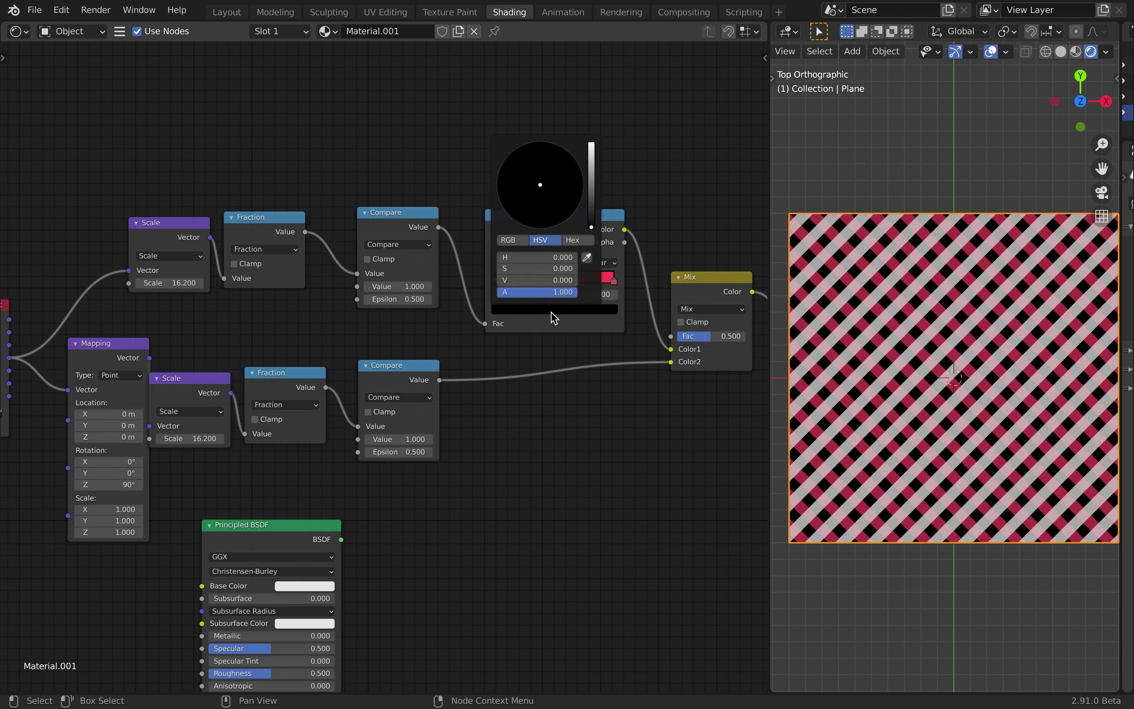
left_click(589, 196)
left_click_drag(542, 195, 541, 219)
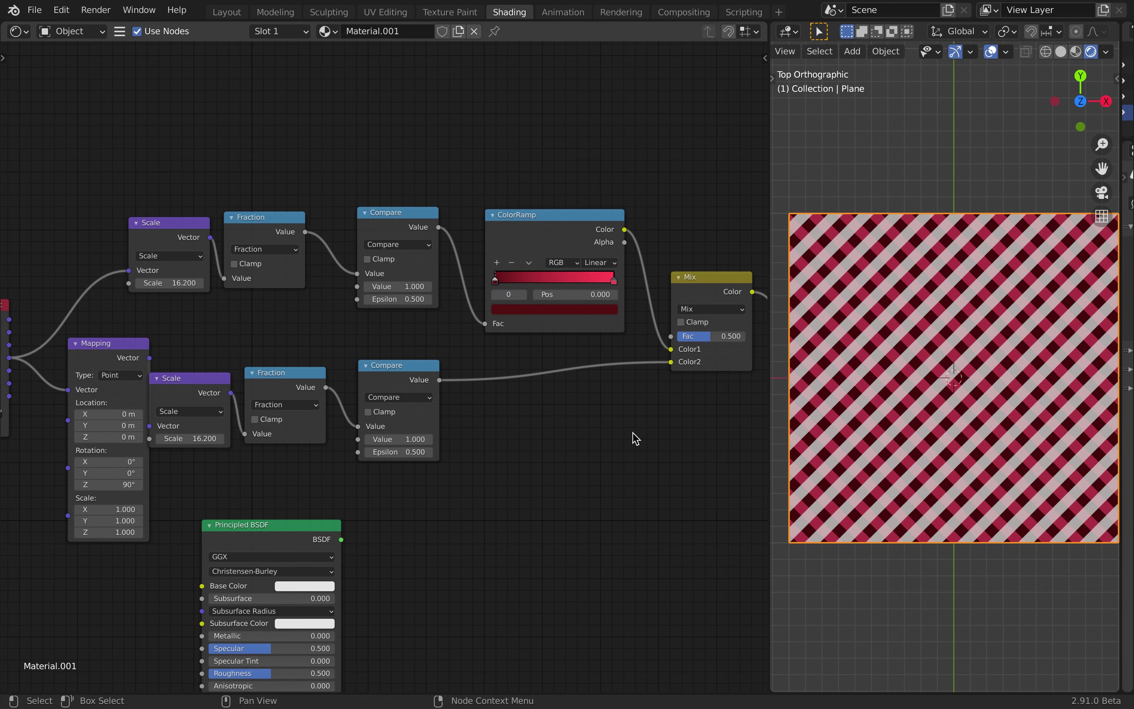
Duplicate the ColorRamp and insert the copy between the lower Compare node and the Mix node's Color2, then view the plane in perspective
left_click(538, 229)
key("shift+d")
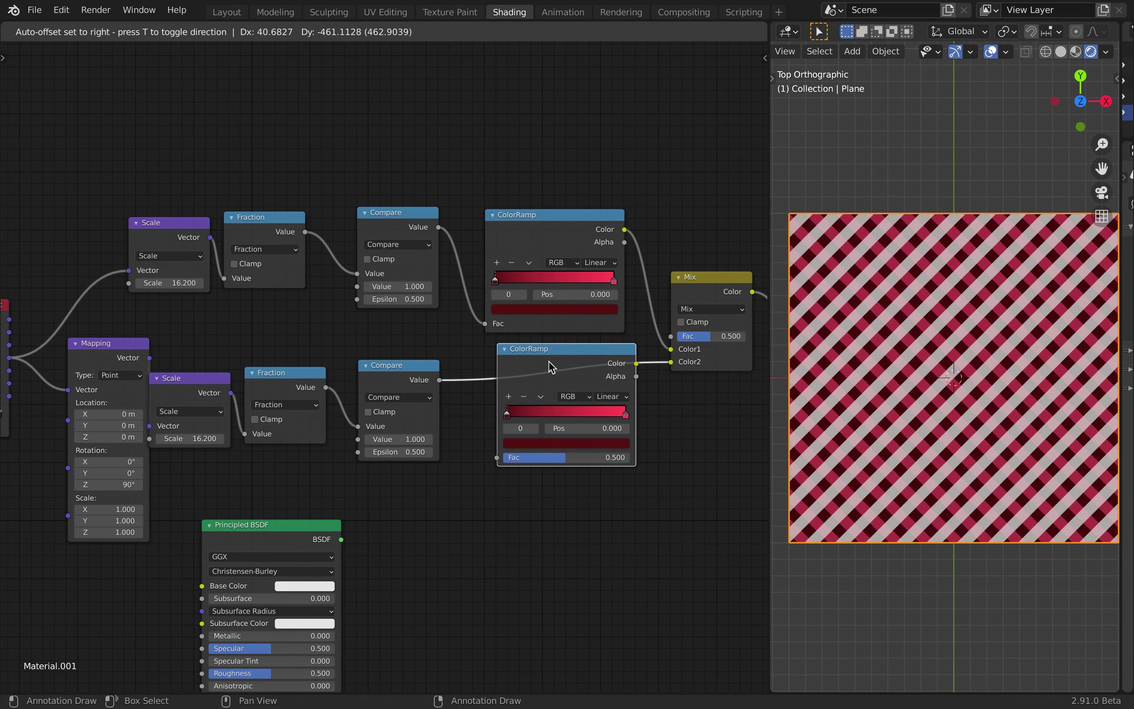
left_click(548, 364)
scroll(990, 426, "down", 10)
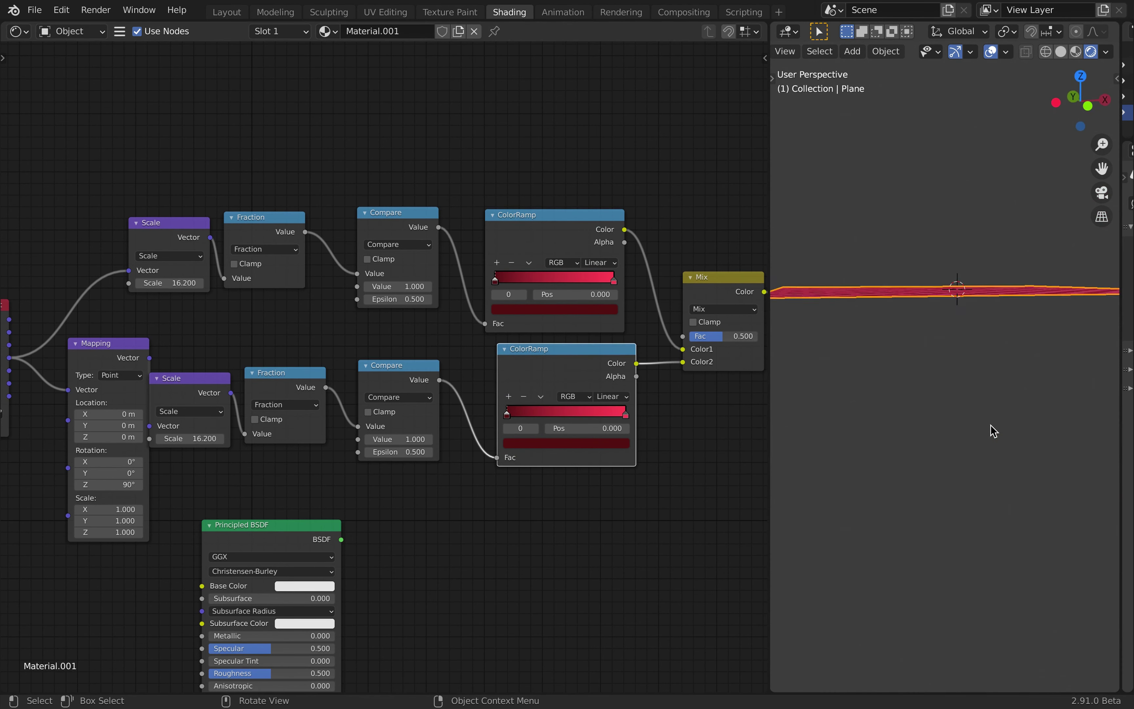
scroll(990, 426, "up", 5)
scroll(991, 426, "right", 8)
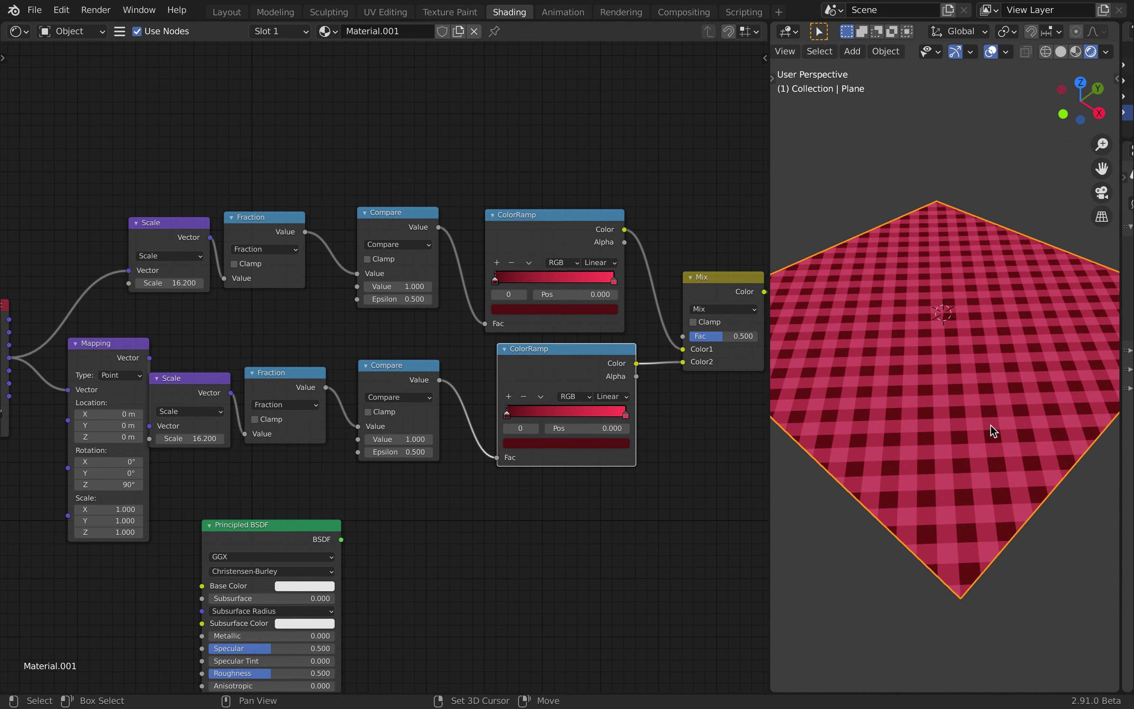
scroll(990, 426, "right", 5, "shift")
scroll(606, 555, "right", 6)
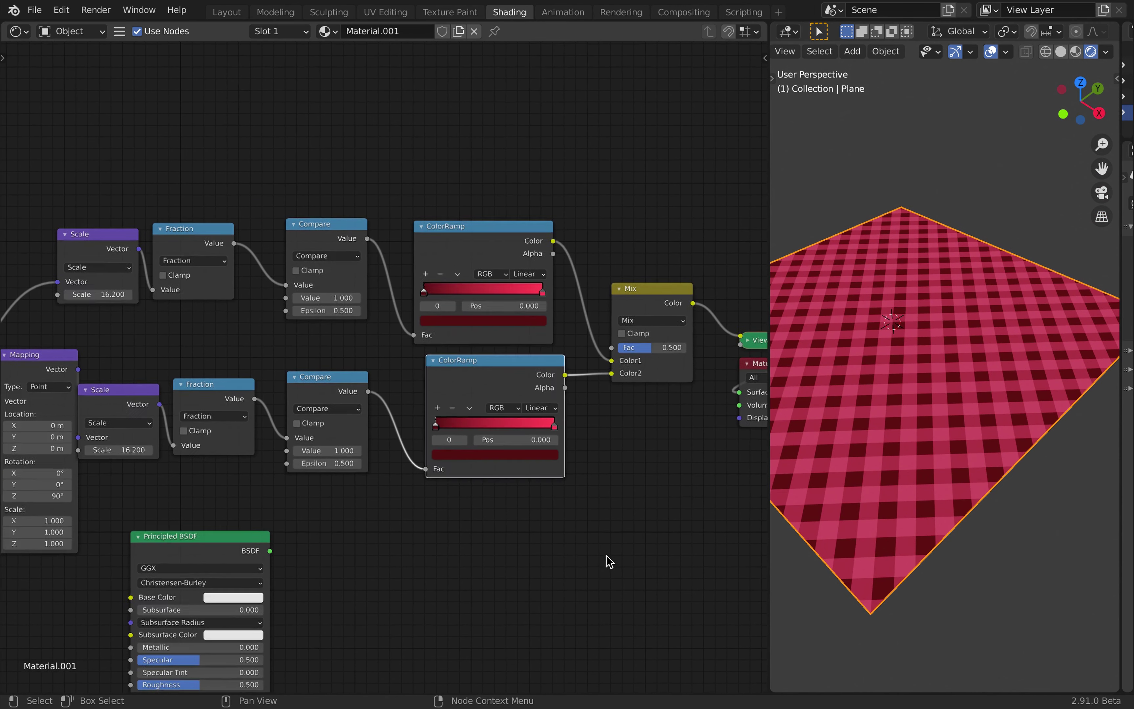
Set the Mix node's blending mode to Add
scroll(607, 556, "up", 4)
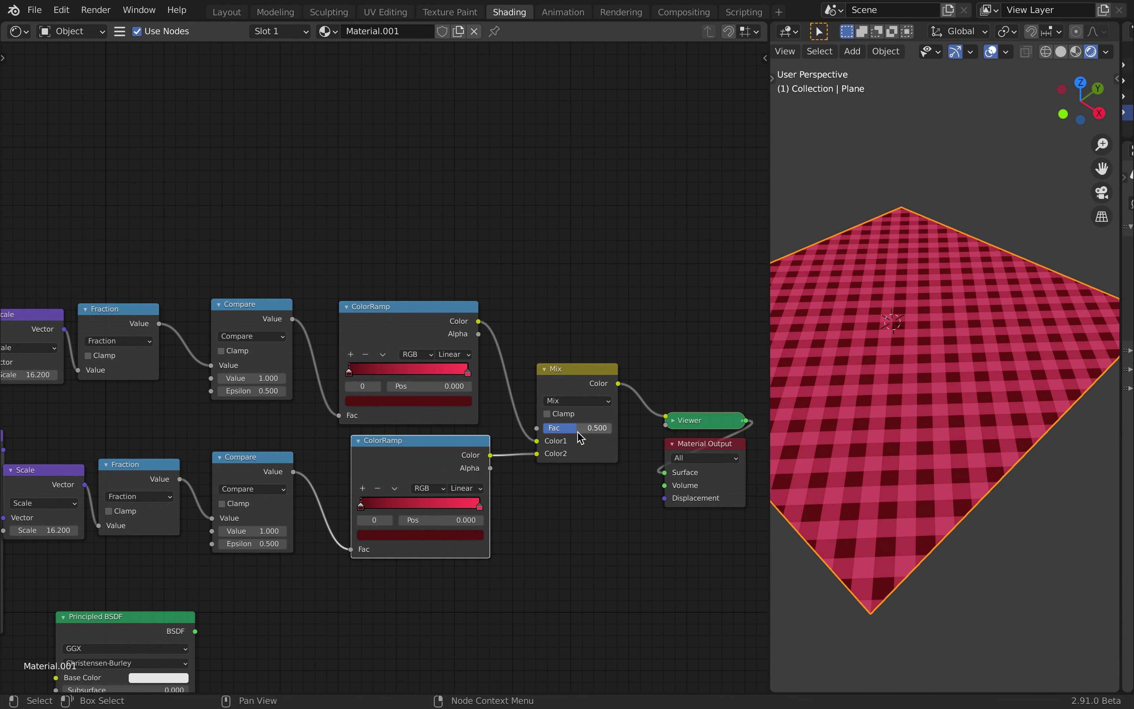
left_click(564, 401)
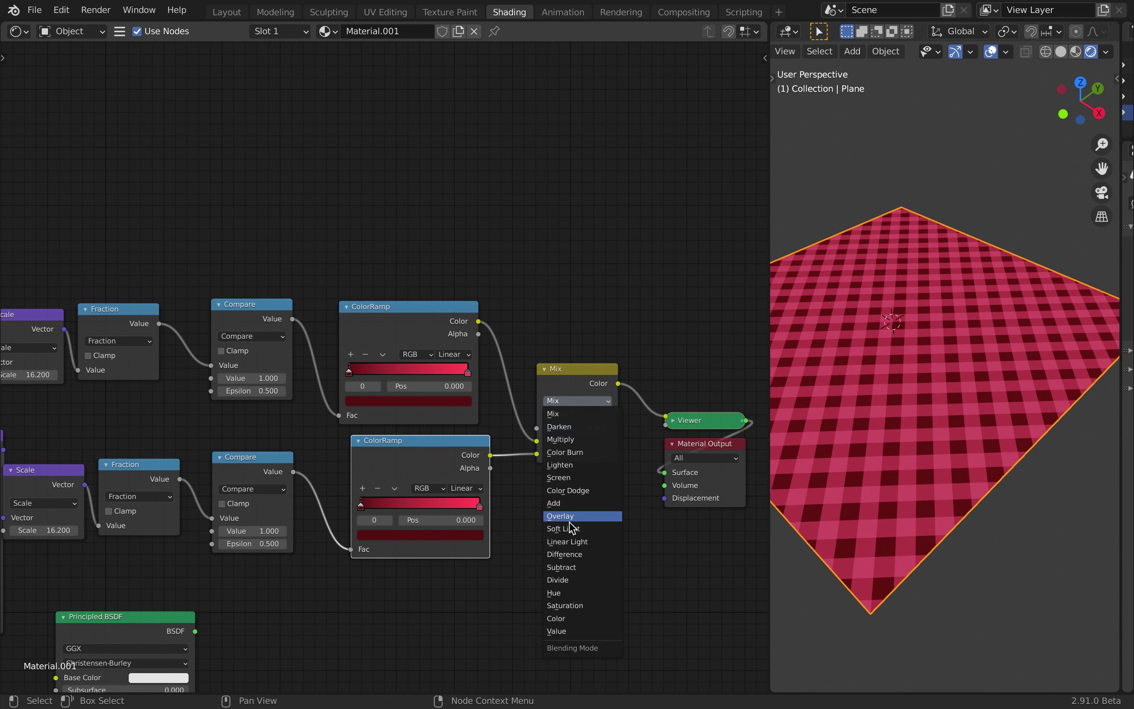
left_click(554, 503)
scroll(972, 437, "left", 10)
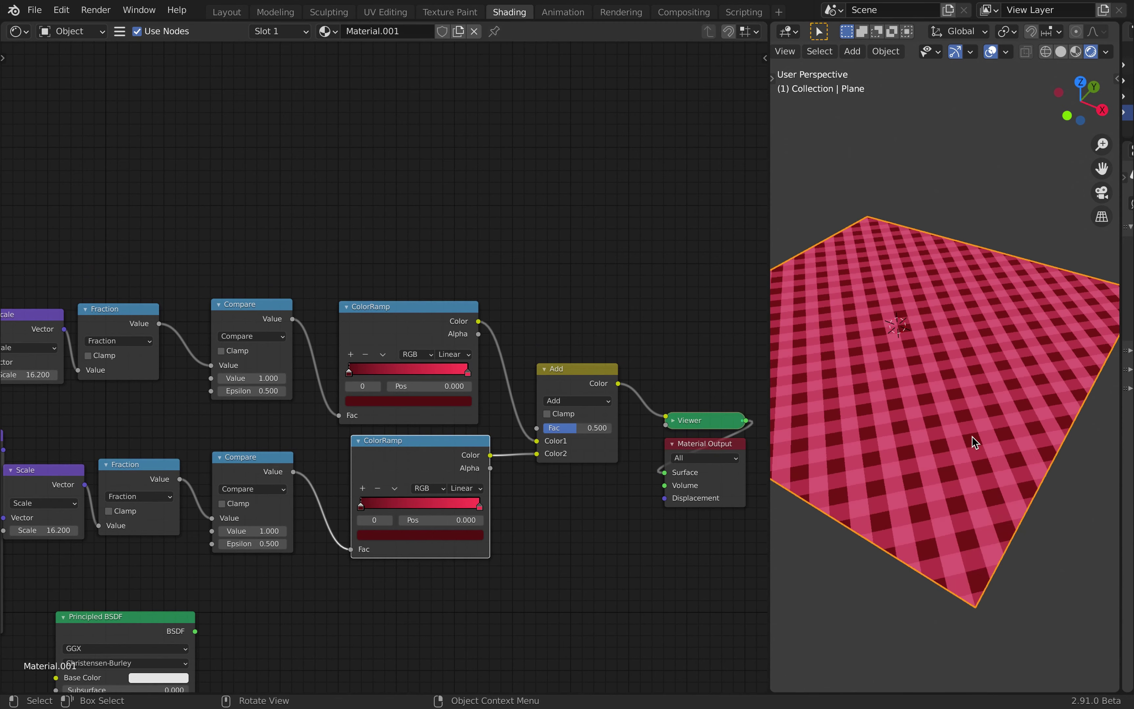
scroll(972, 437, "right", 10)
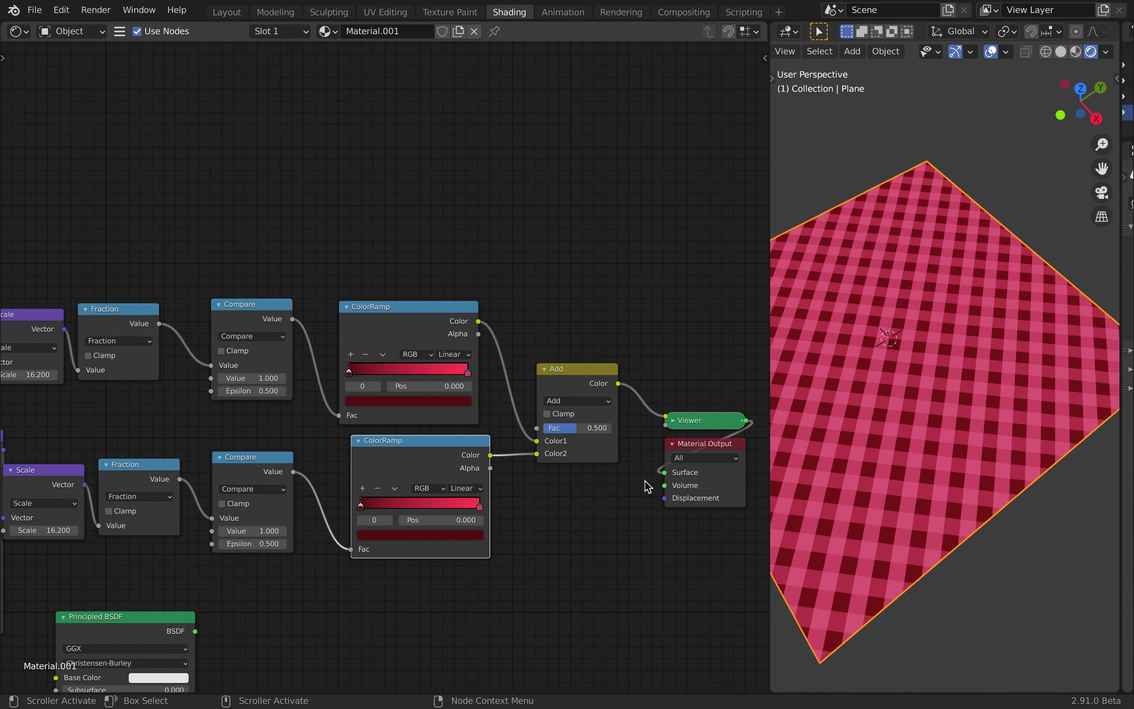
Move the Add, Viewer and Material Output nodes together farther from the two ColorRamps to free space
scroll(643, 482, "right", 6)
left_click_drag(432, 345, 609, 531)
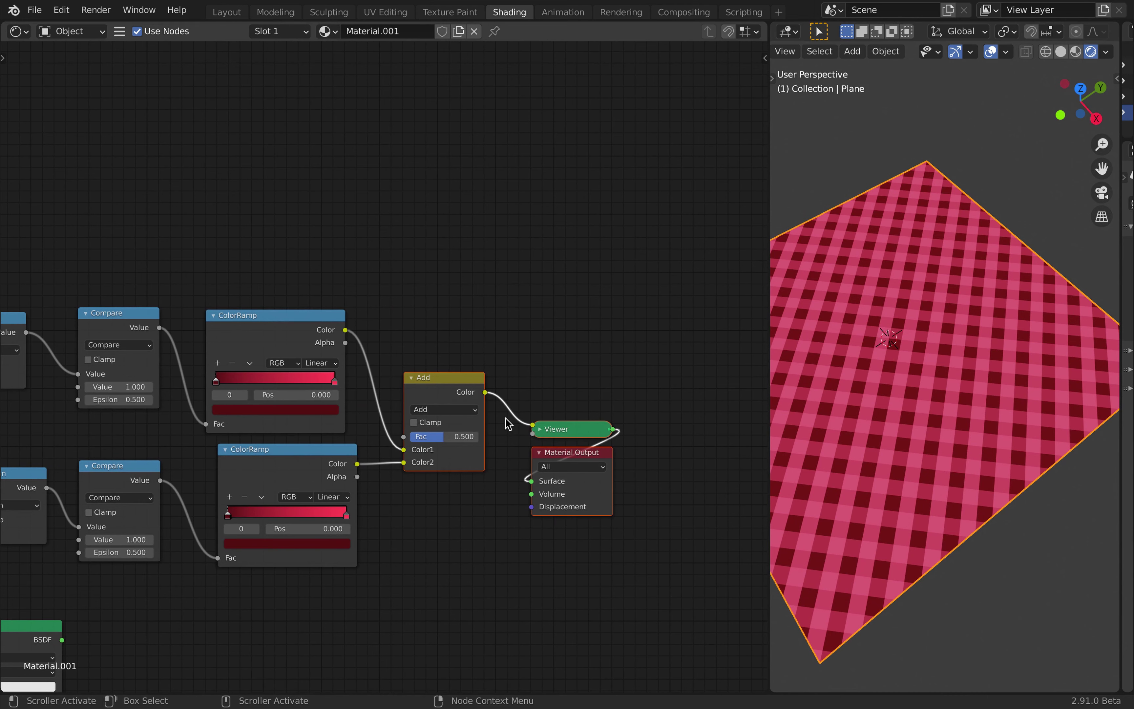
left_click_drag(452, 391, 657, 391)
scroll(657, 391, "down", 2)
scroll(450, 510, "down", 2)
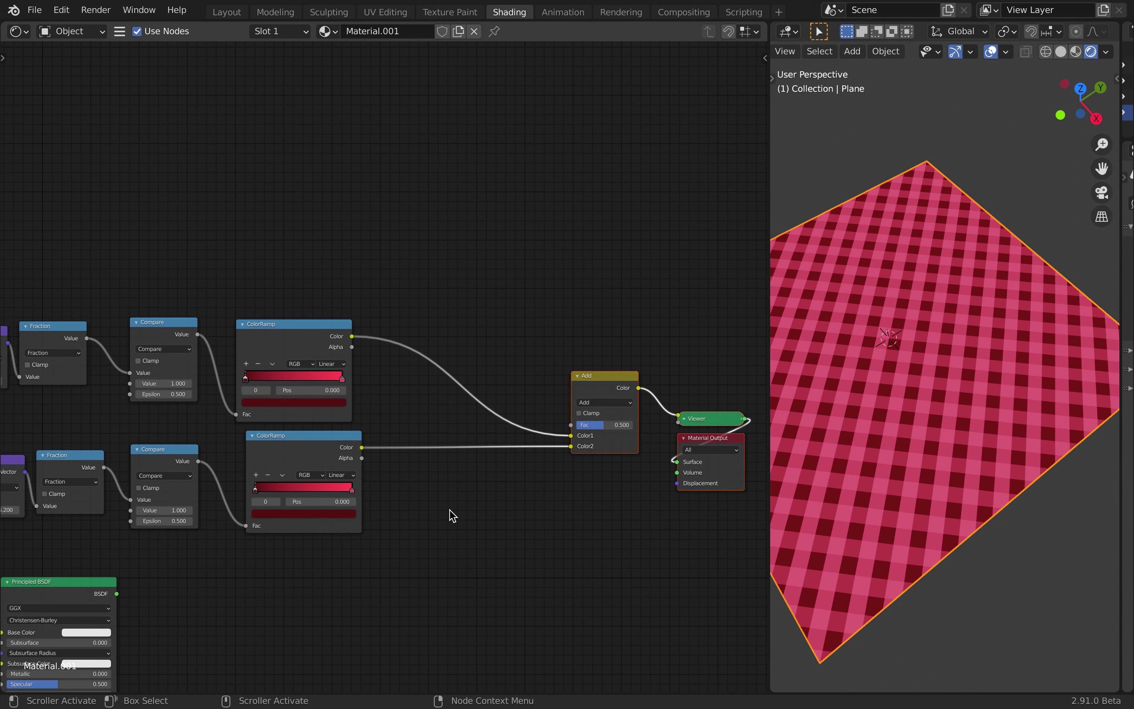
scroll(450, 510, "left", 6)
scroll(450, 510, "down", 2)
left_click(633, 493)
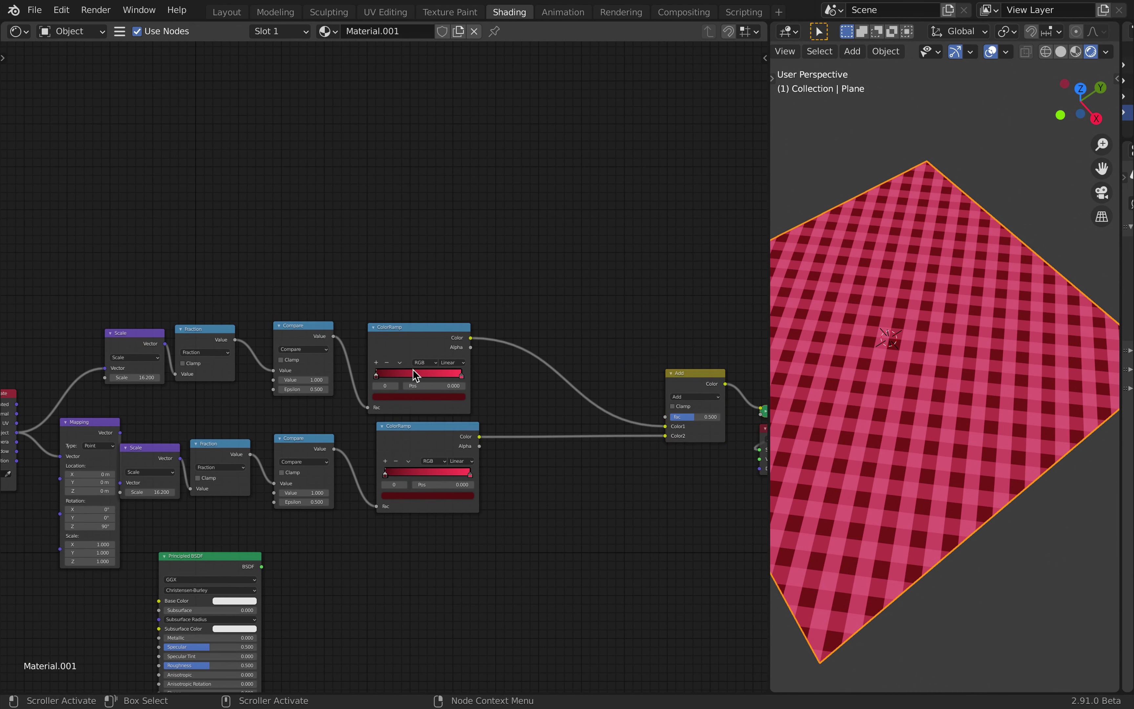
Move the Texture Coordinate node up and farther away from the Scale and Mapping nodes
scroll(337, 344, "left", 4)
scroll(338, 343, "down", 1)
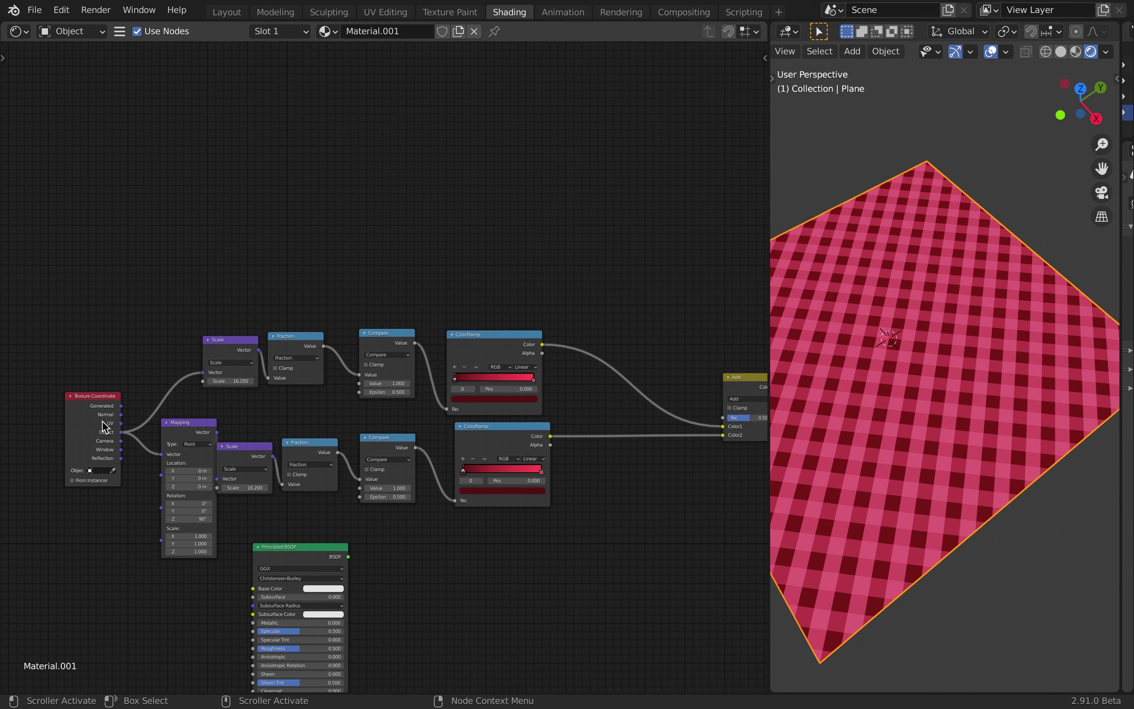
left_click_drag(102, 420, 12, 361)
Insert a Hue Saturation Value node between the upper ColorRamp and Add's Color1, and a duplicate between the lower ColorRamp and Color2
key("shift+a")
left_click(671, 281)
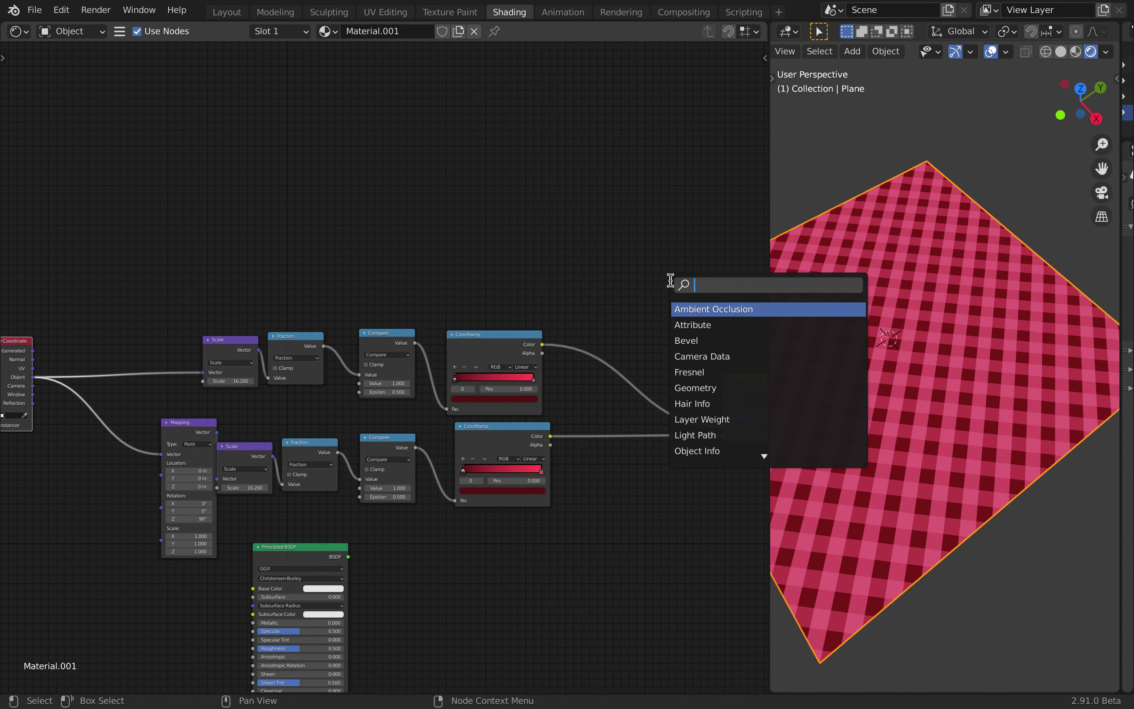
type("hue")
key("Return")
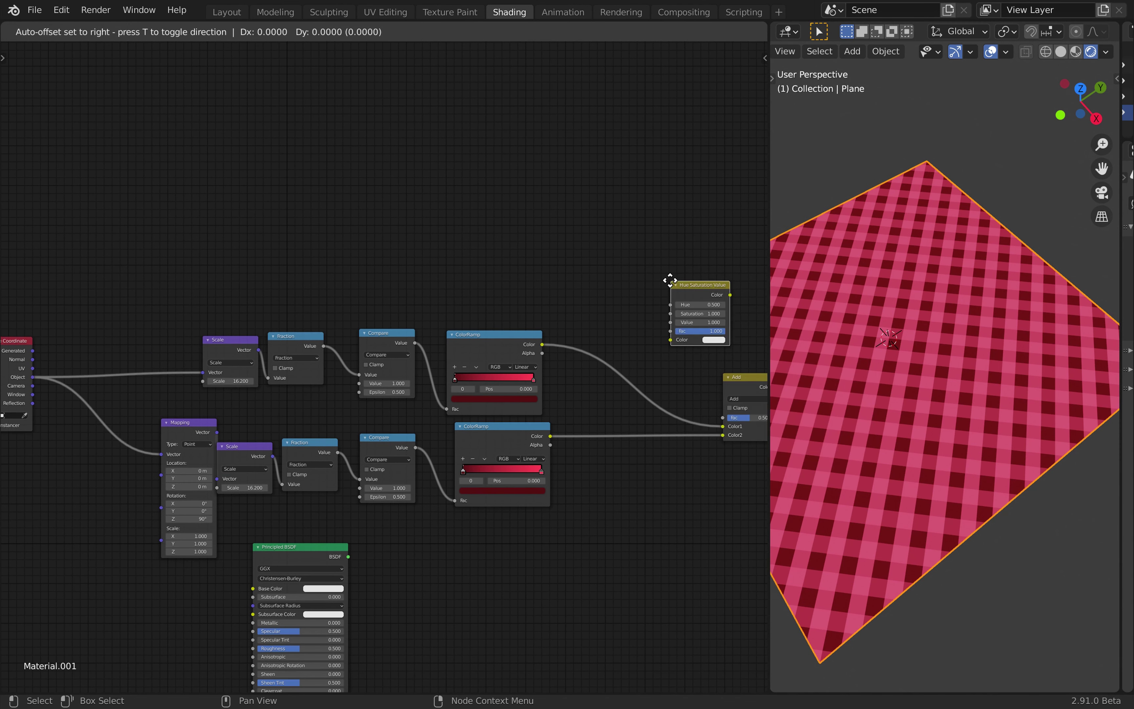
left_click(603, 323)
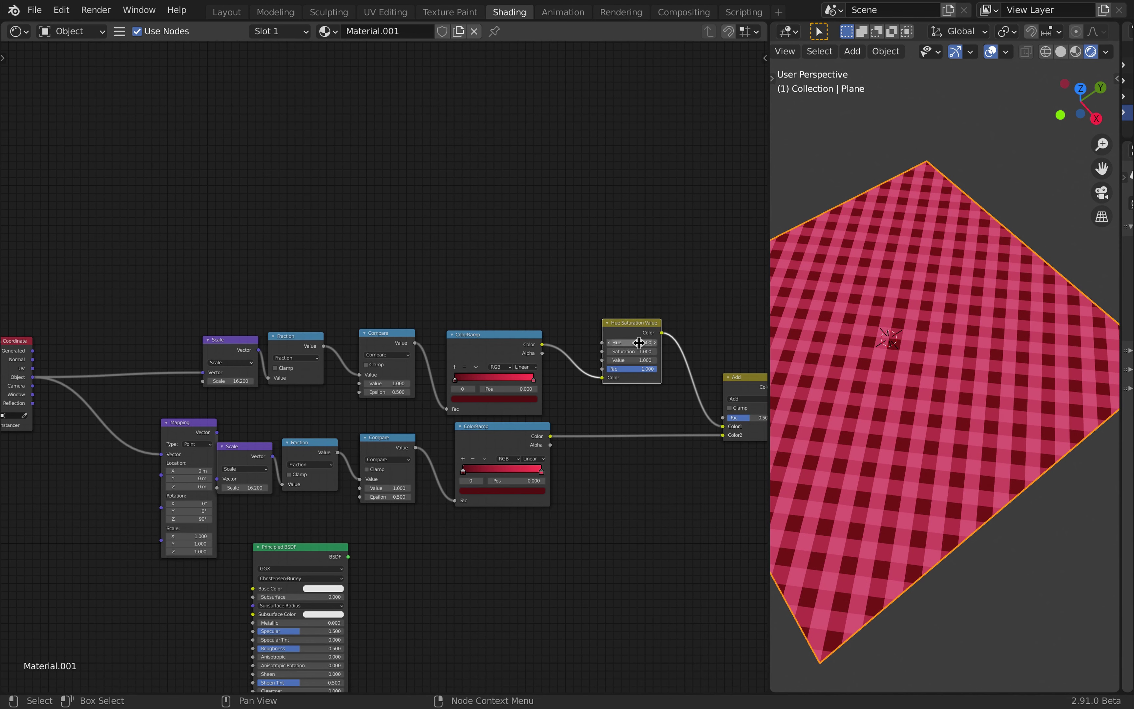
key("shift+d")
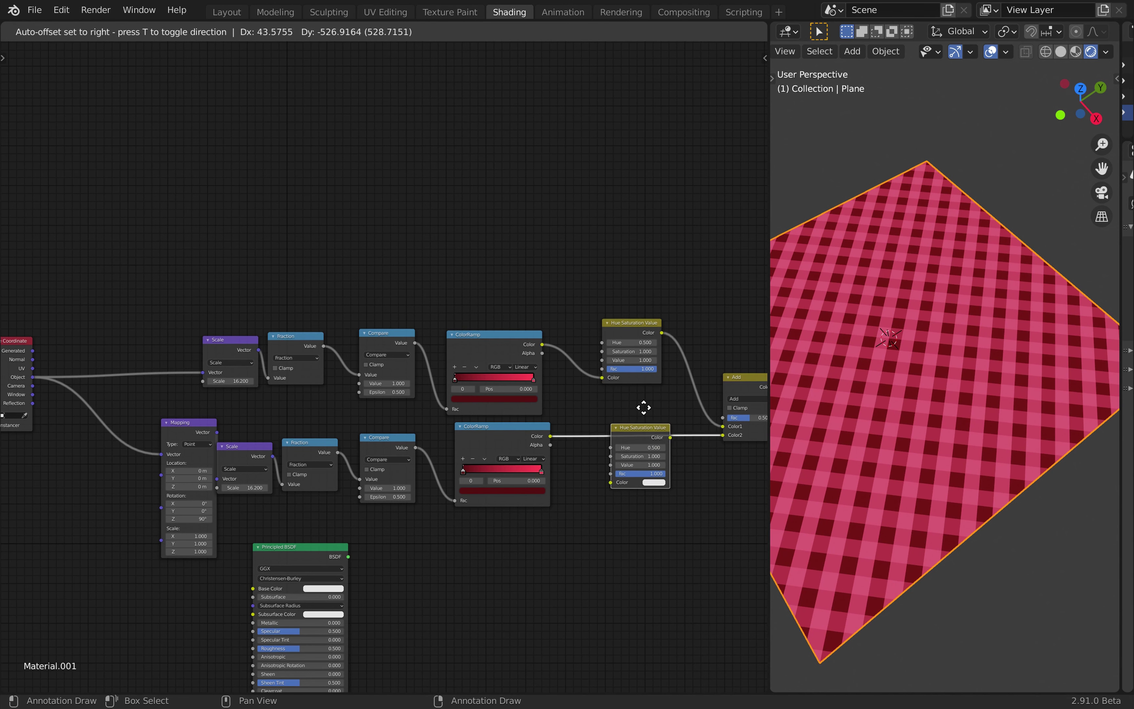
left_click(643, 408)
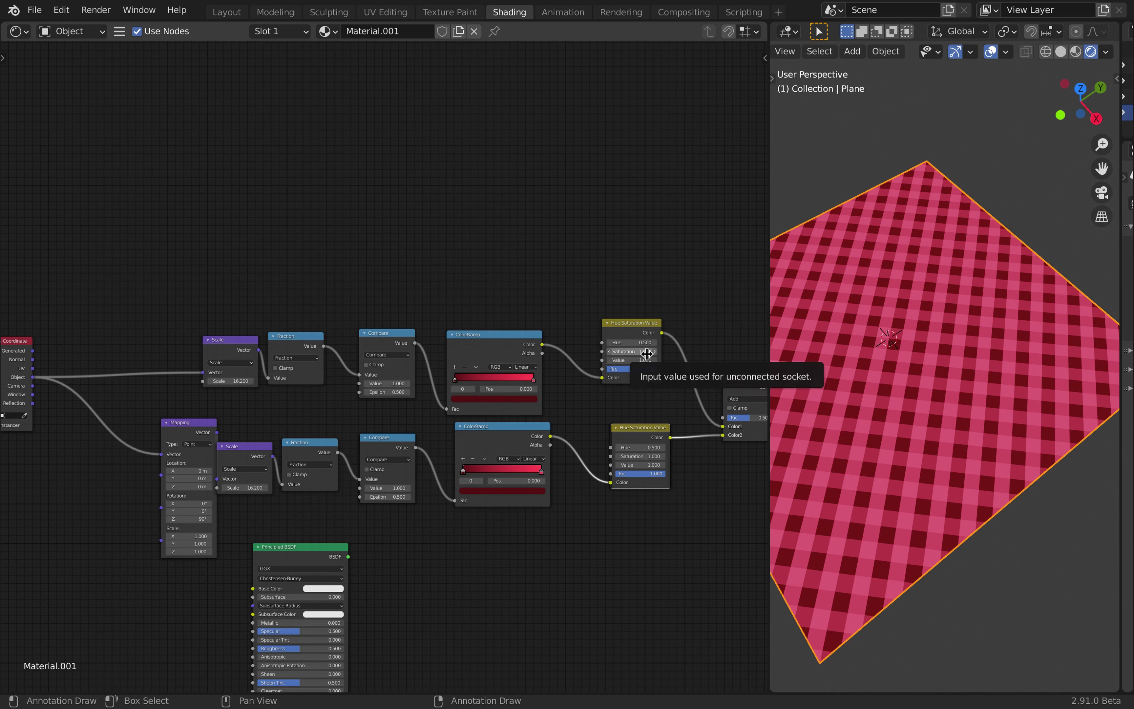
Try saturations of 1.300 and 0.700 on the upper Hue Saturation Value node, then set it back to 1
right_click(647, 352)
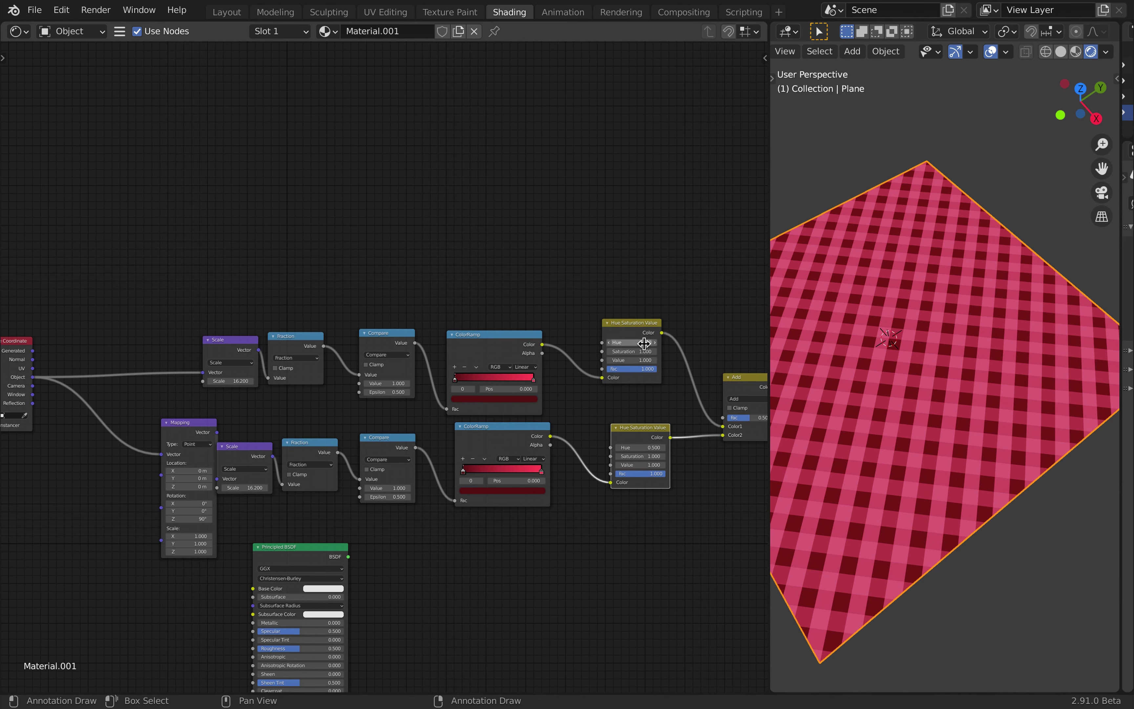
left_click(655, 352)
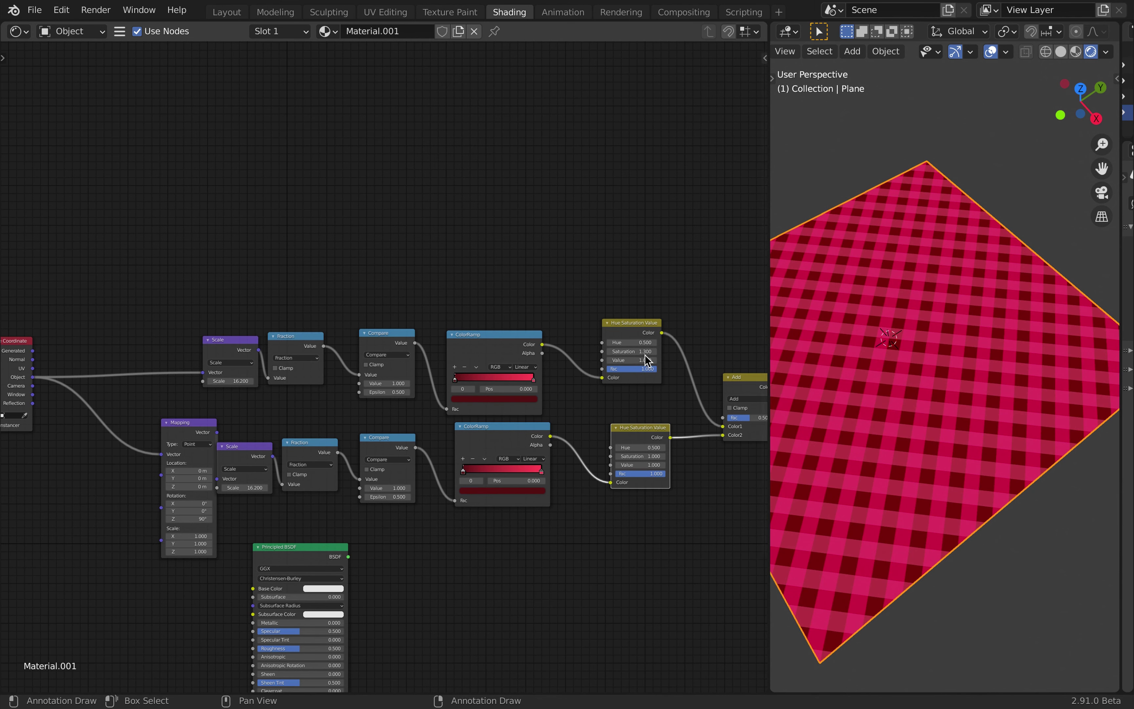
left_click(609, 352)
left_click(609, 352)
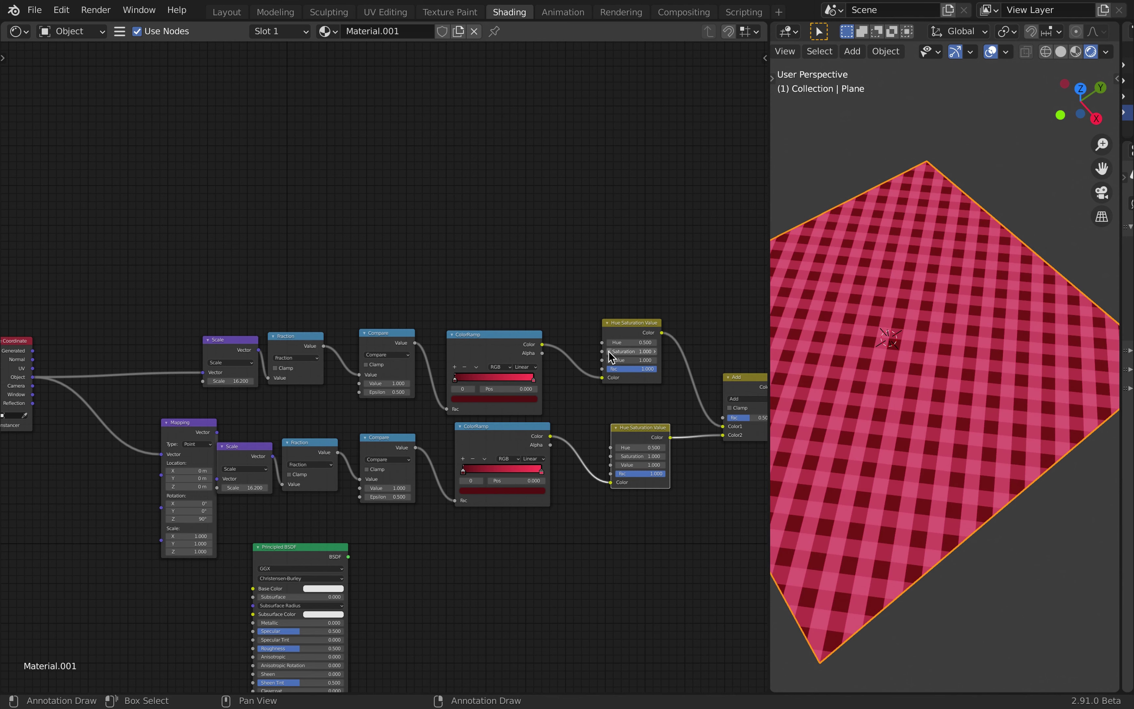
left_click(610, 352)
left_click(609, 352)
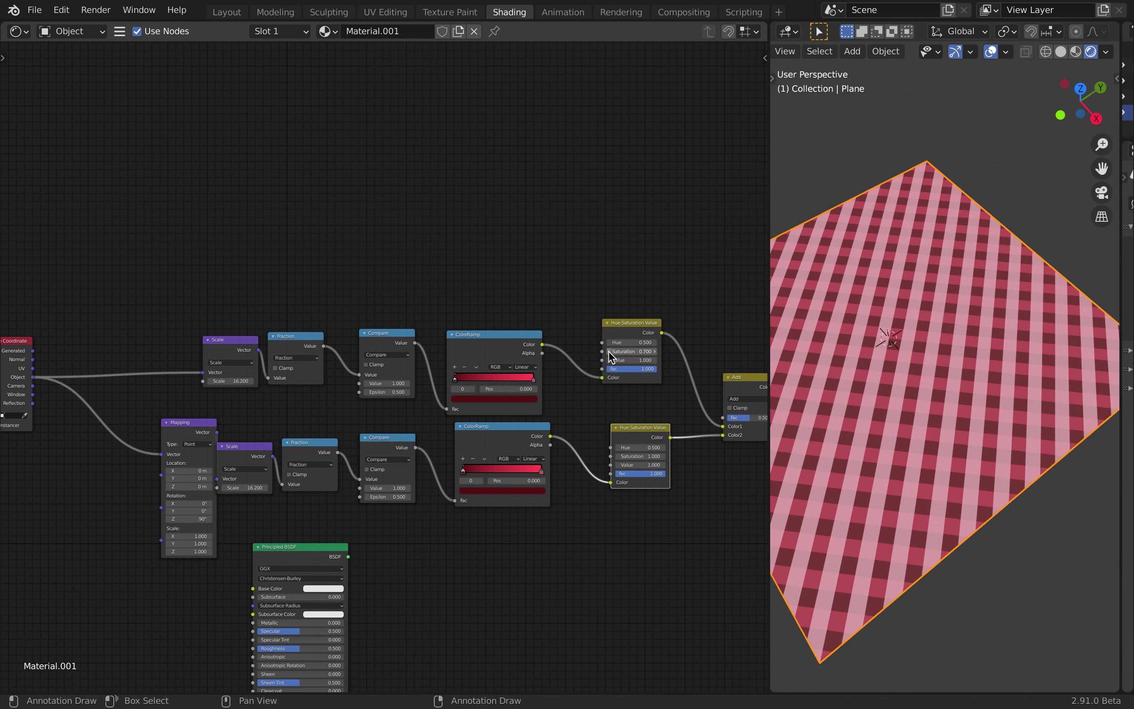
left_click(645, 352)
type("1")
key("Return")
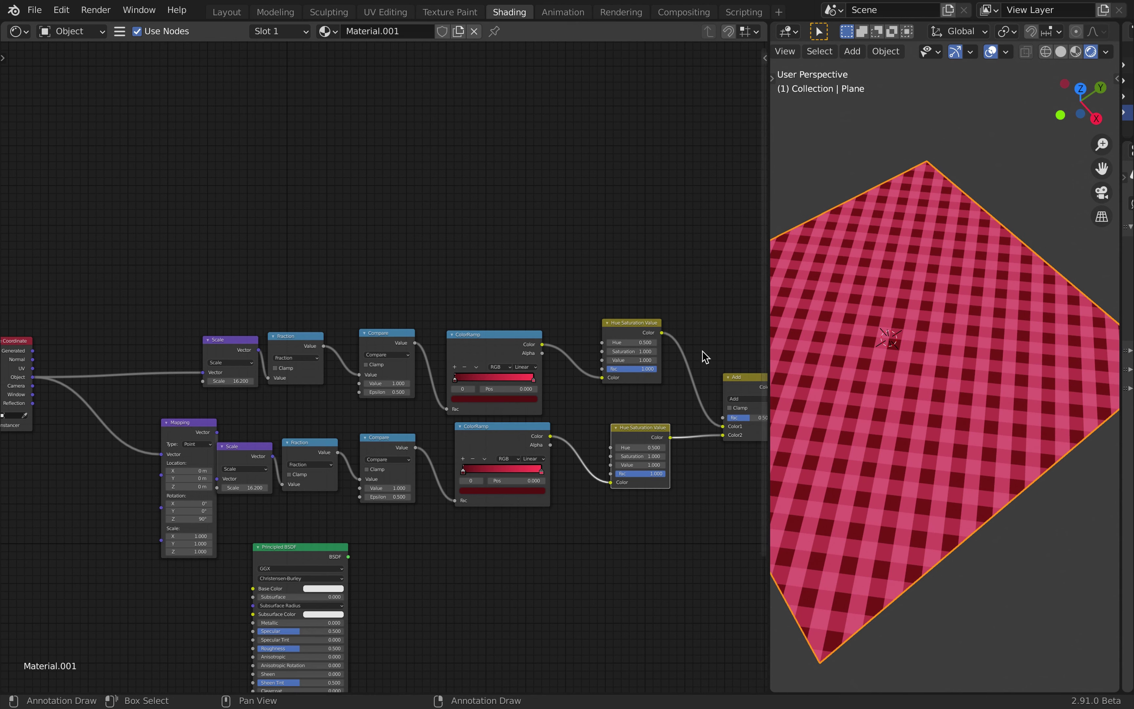
Set the hue of the upper Hue Saturation Value node to 0.1
left_click_drag(641, 342, 633, 343)
left_click(637, 342)
type(".1")
key("Return")
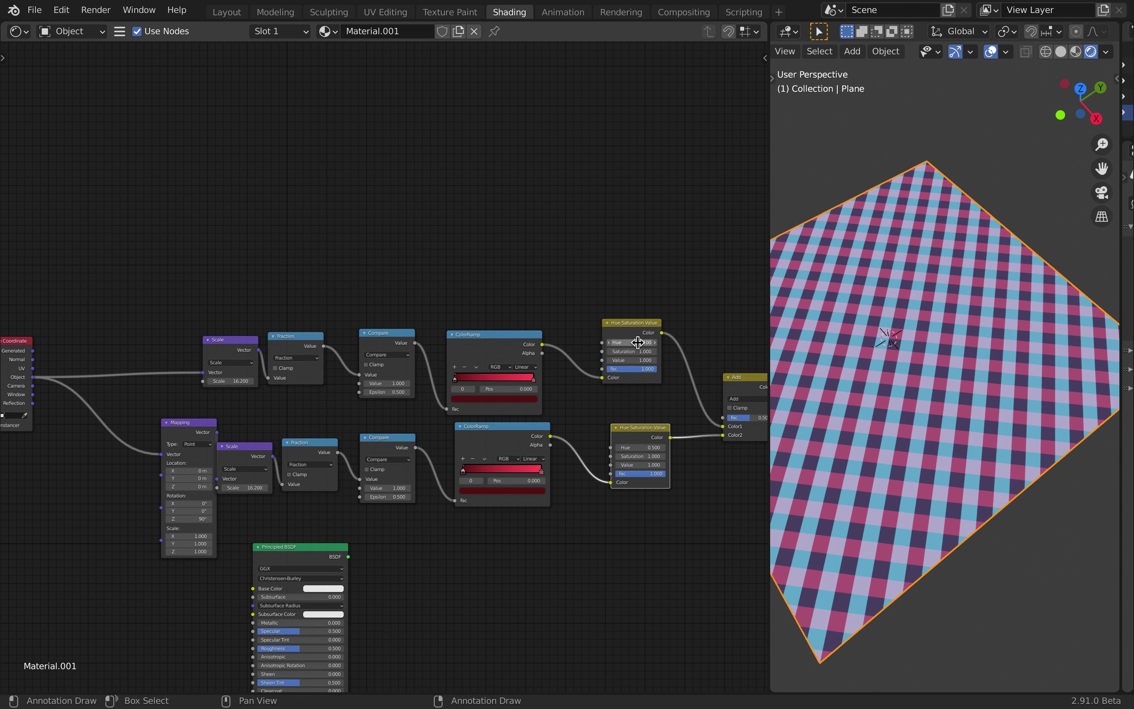
Try a hue of 0.3 on the lower Hue Saturation Value node and undo it
left_click(647, 447)
type(".3")
key("Return")
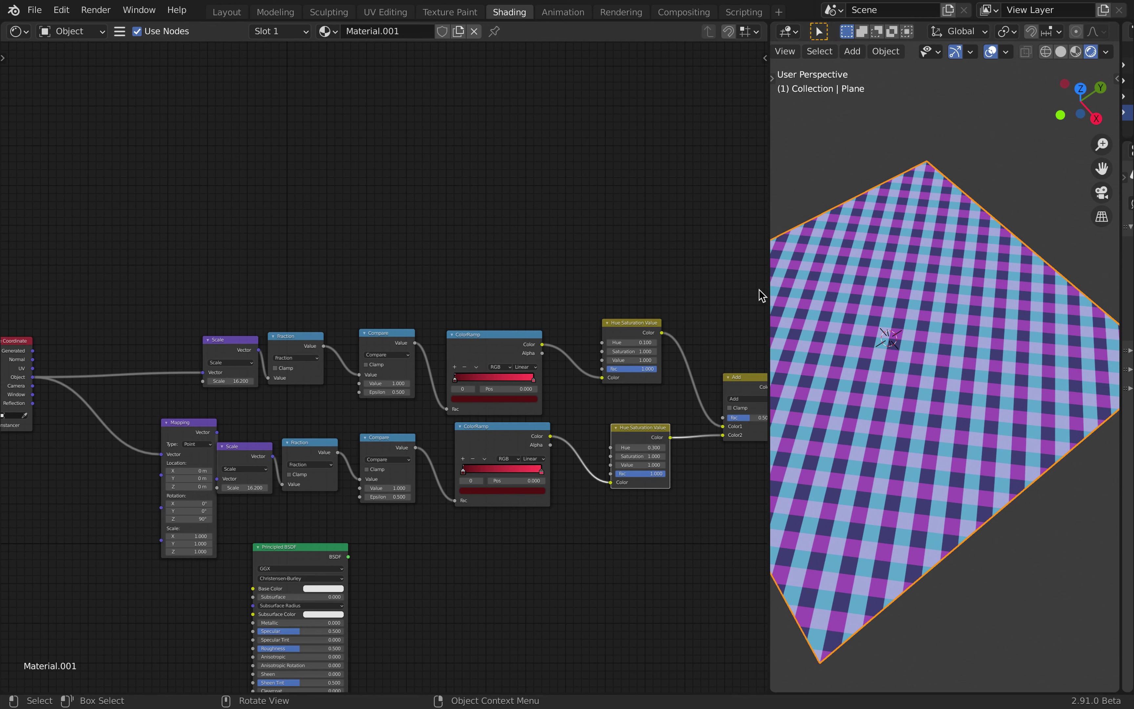
key("ctrl+z")
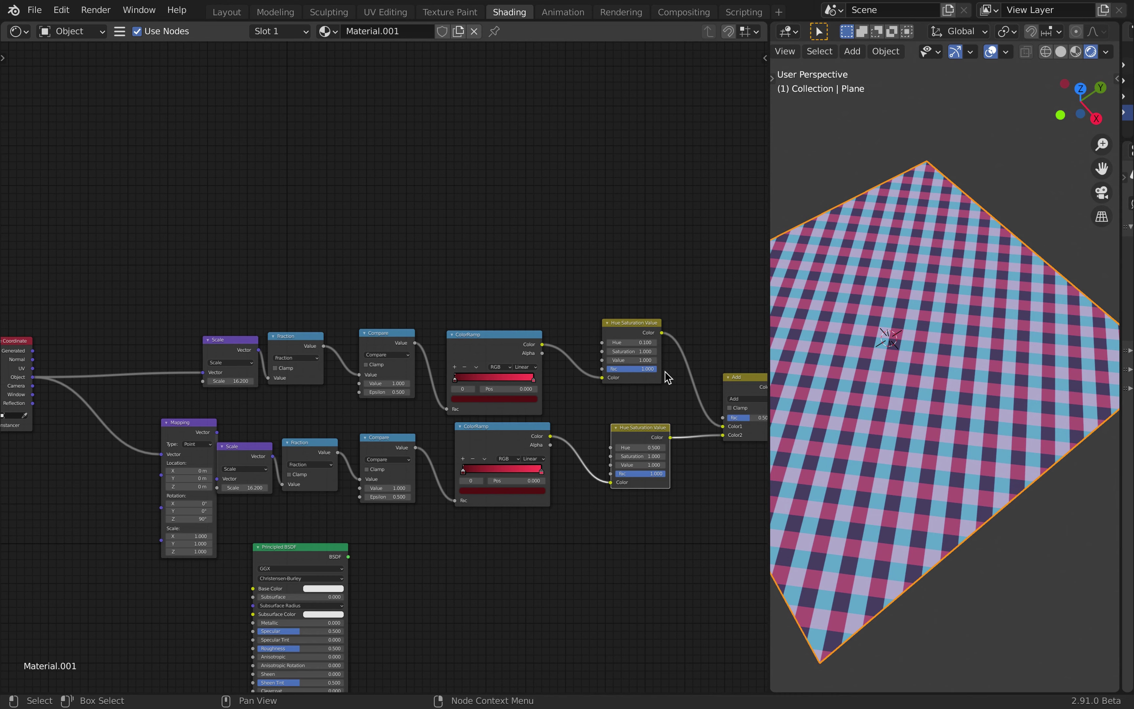
Reset both Hue Saturation Value nodes to their default values
scroll(448, 490, "down", 3)
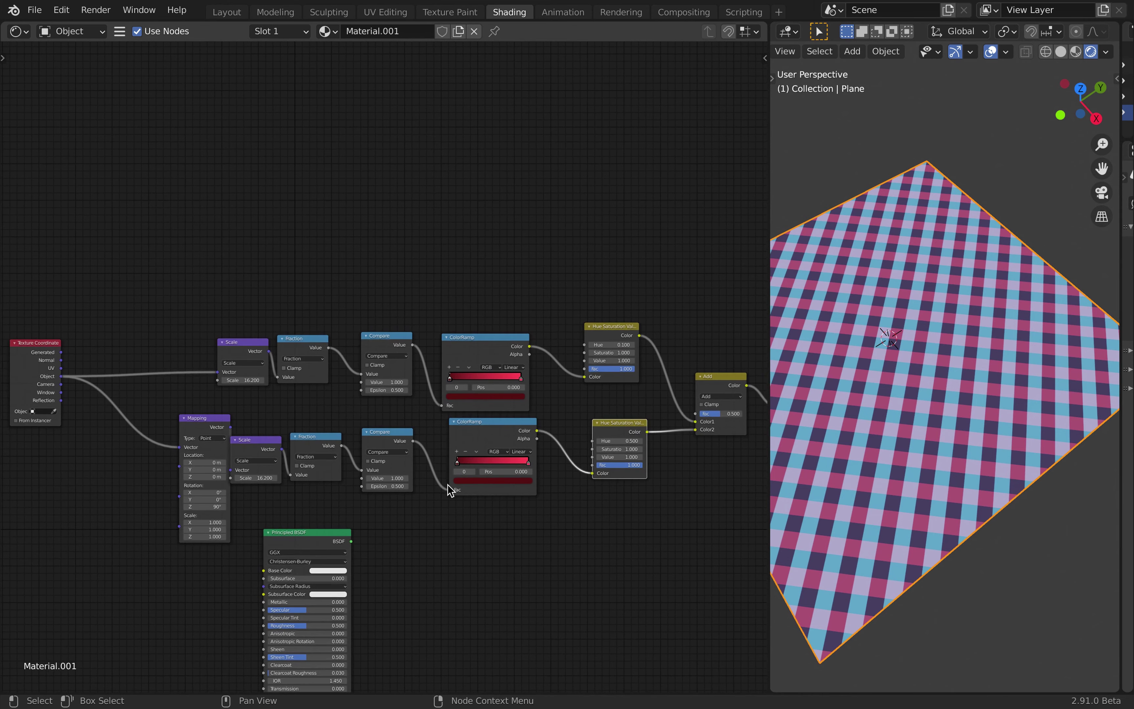
scroll(448, 490, "left", 3)
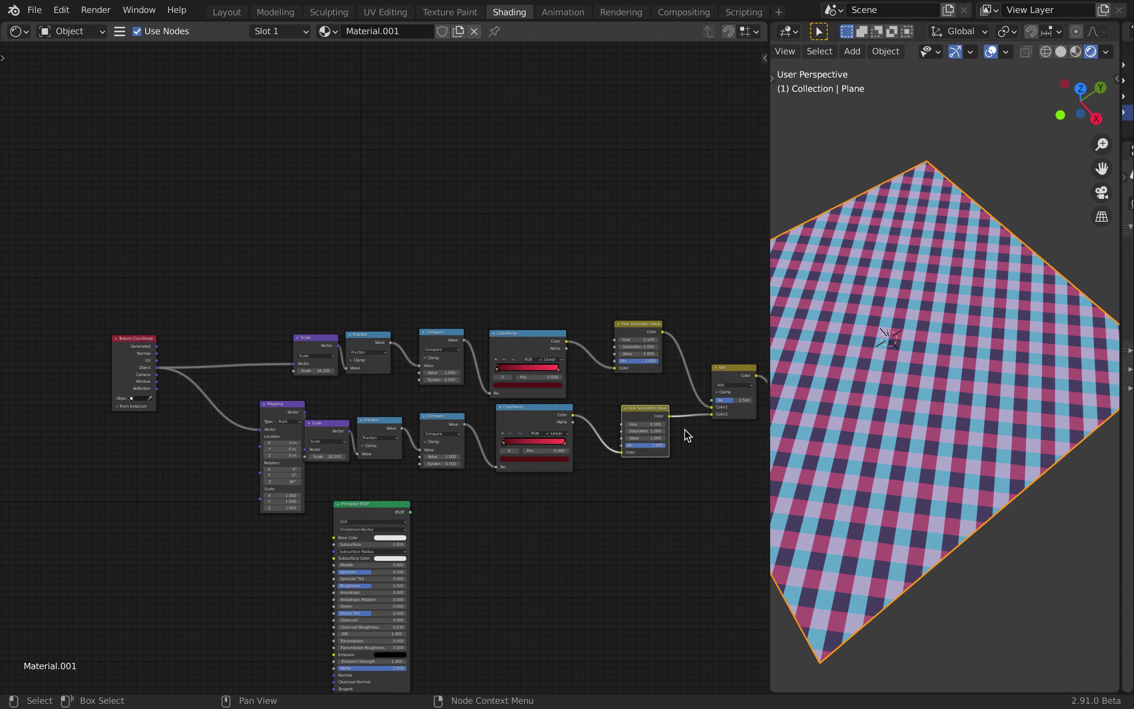
left_click(637, 328)
key("BackSpace")
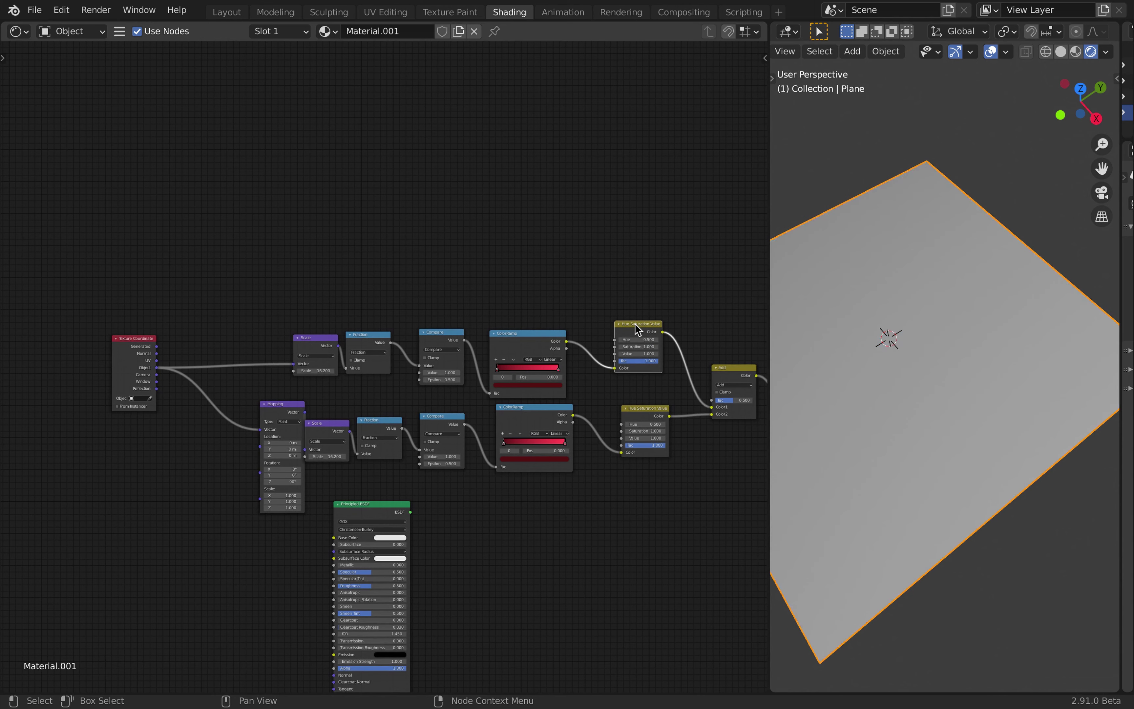
left_click(655, 417)
key("BackSpace")
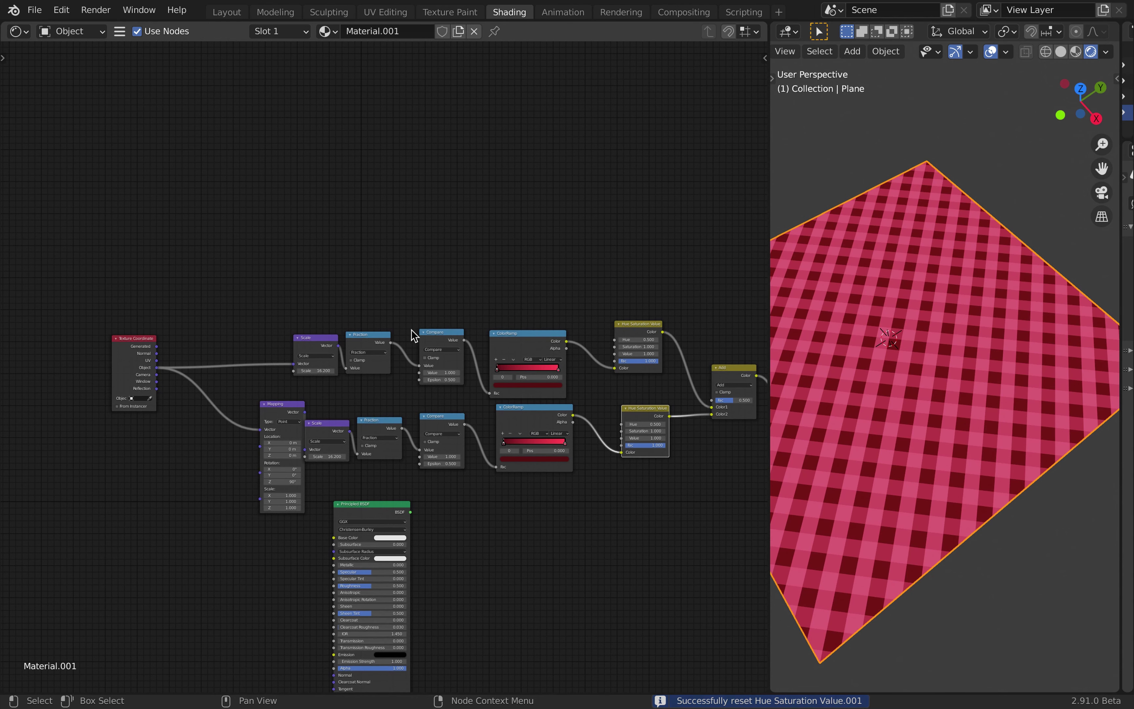
Move the Principled BSDF node away from the Mapping node to below the ColorRamps
scroll(349, 306, "left", 2)
scroll(348, 305, "down", 4)
left_click_drag(357, 409, 526, 462)
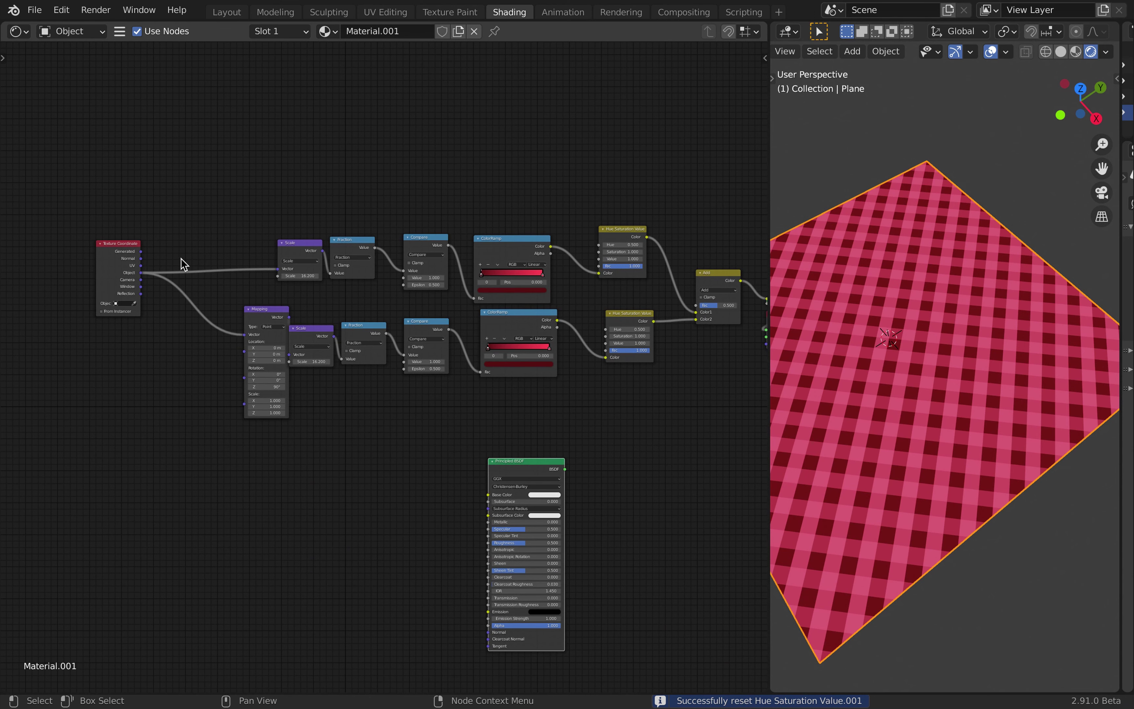
Group all pattern nodes, from the Texture Coordinate node through the Add node, into one node group
left_click_drag(59, 184, 736, 435)
key("Home")
scroll(737, 435, "down", 1)
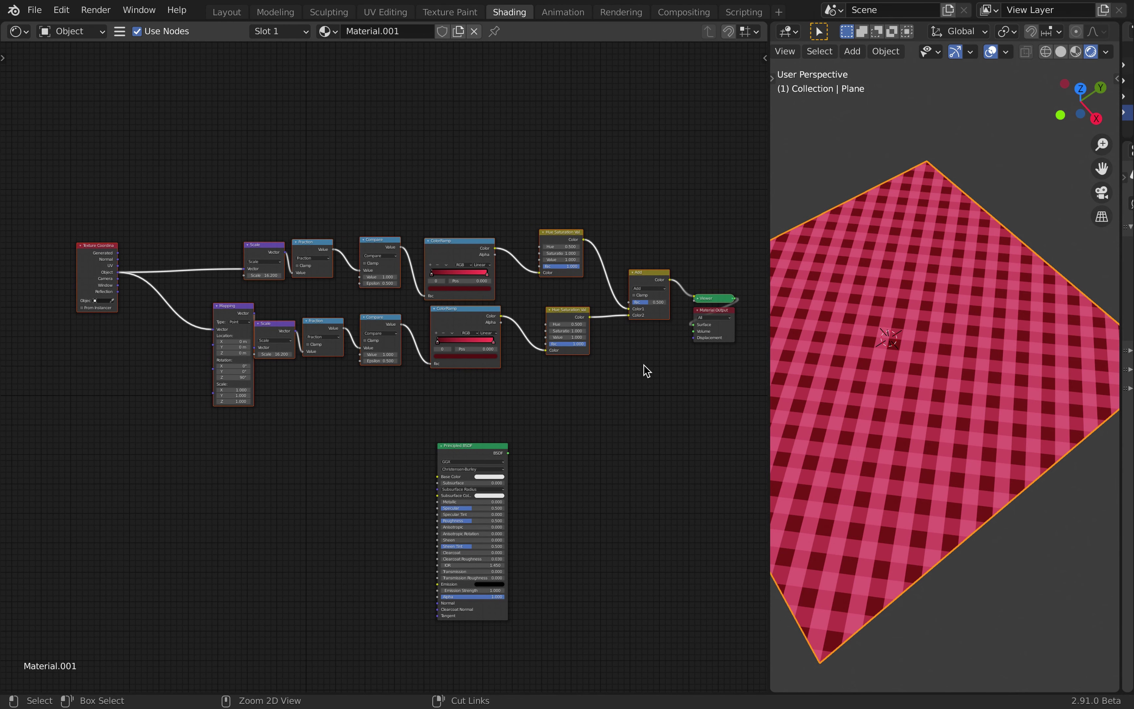
key("ctrl+g")
key("Home")
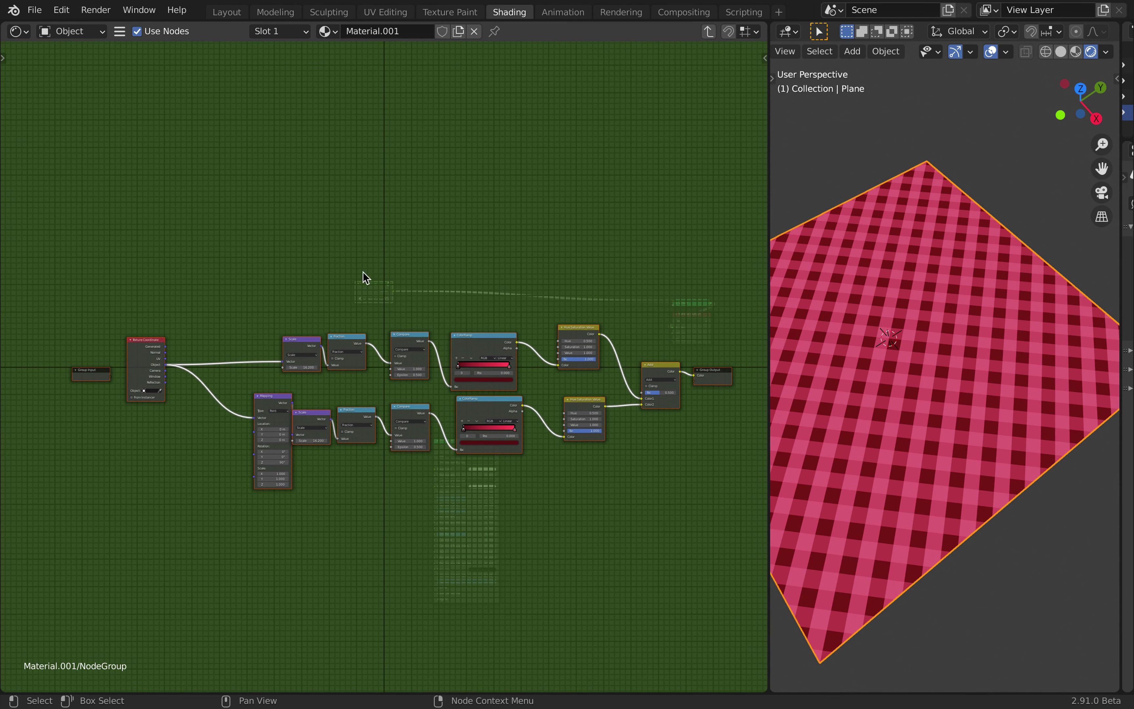
Expose a shared Scale value on the Group Input node and link it to both Scale nodes
scroll(209, 478, "up", 1)
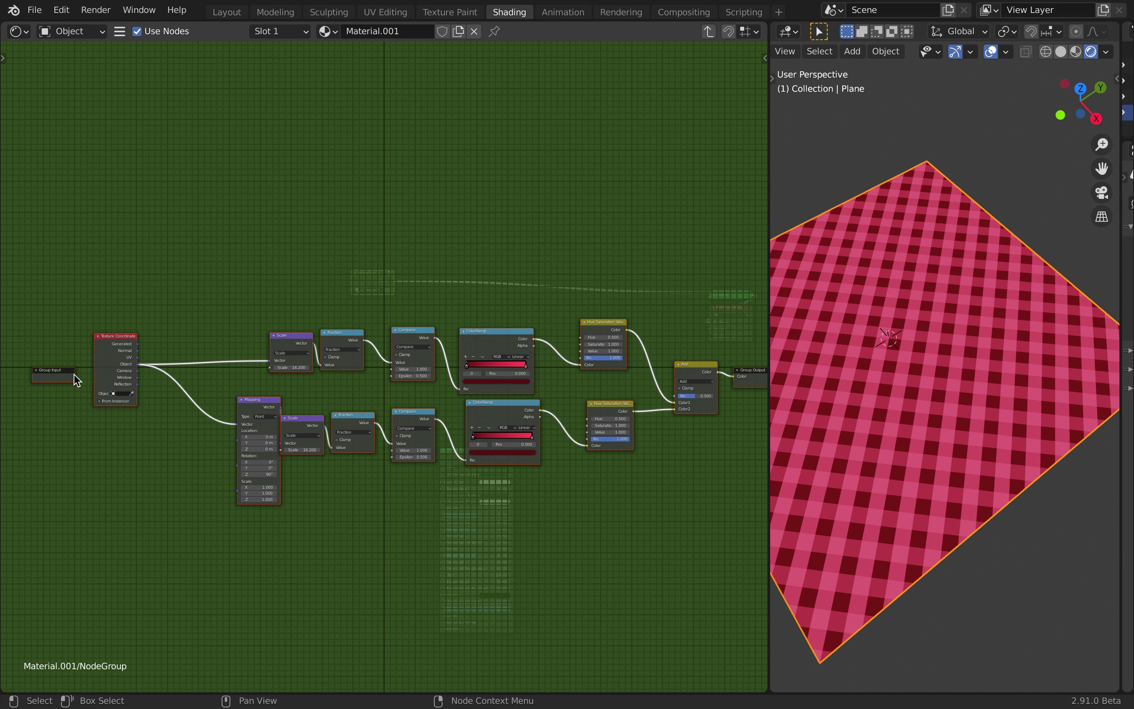
left_click_drag(75, 374, 255, 368)
scroll(149, 367, "up", 1)
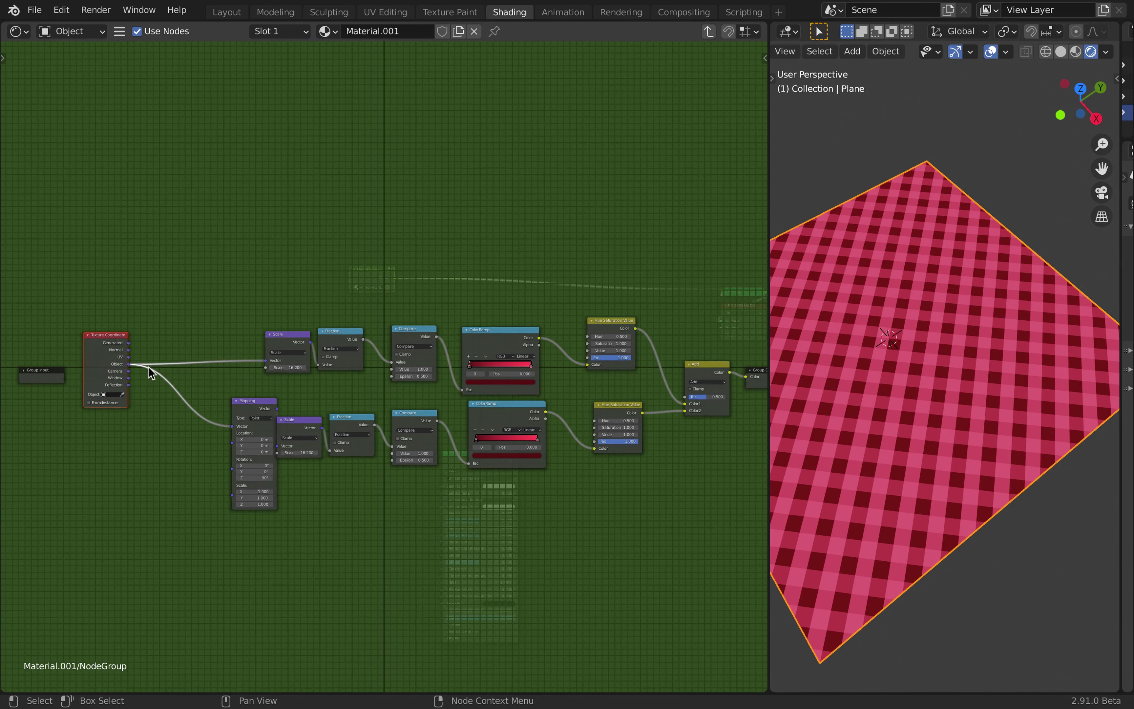
scroll(149, 367, "up", 2)
scroll(149, 367, "left", 5)
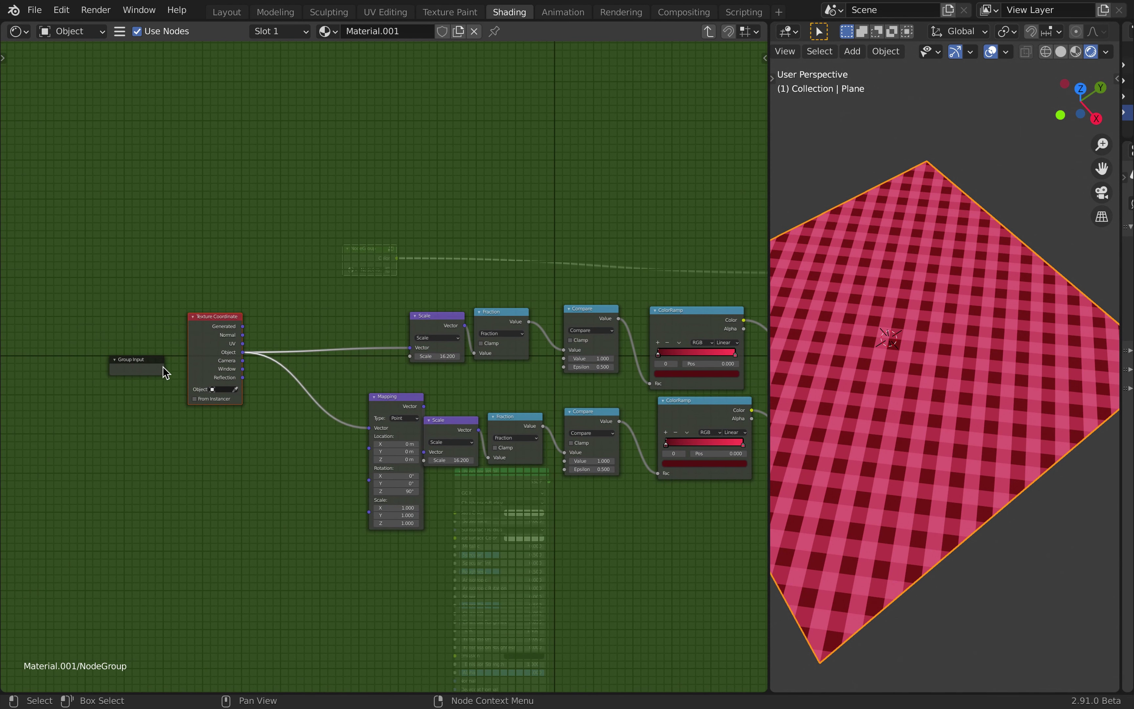
left_click_drag(163, 367, 411, 357)
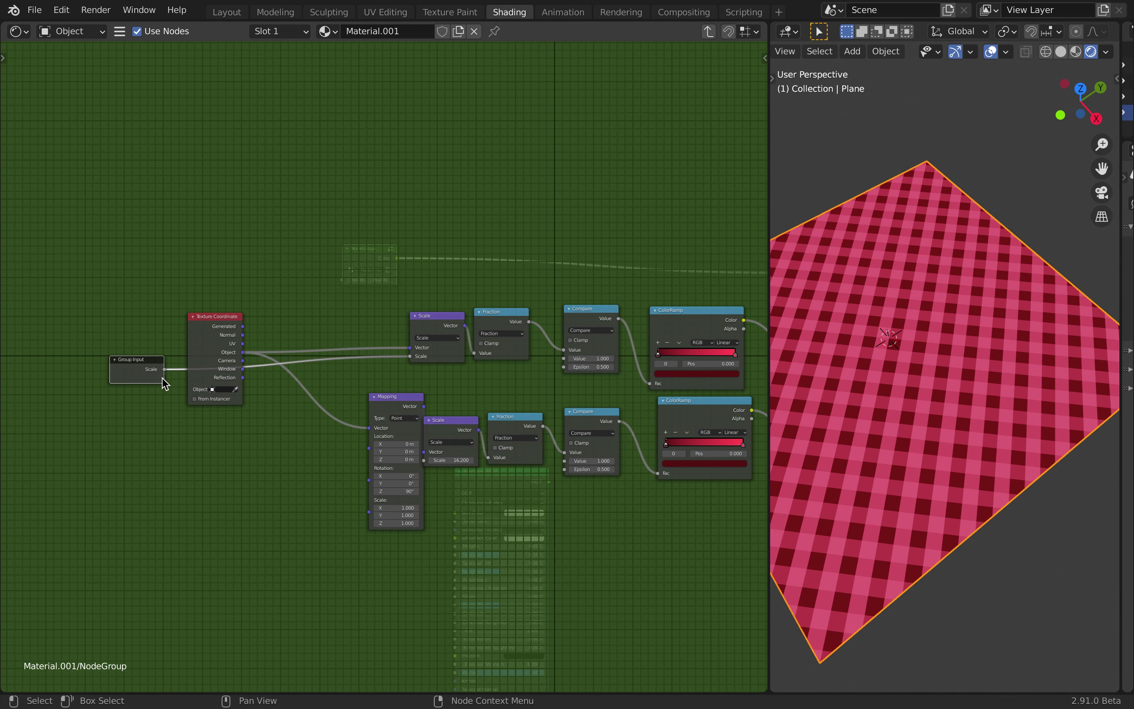
left_click_drag(164, 369, 423, 460)
Expose a shared Epsilon input linked to both Compare nodes, and place the Group Input node below the Texture Coordinate node
left_click_drag(140, 371, 563, 367)
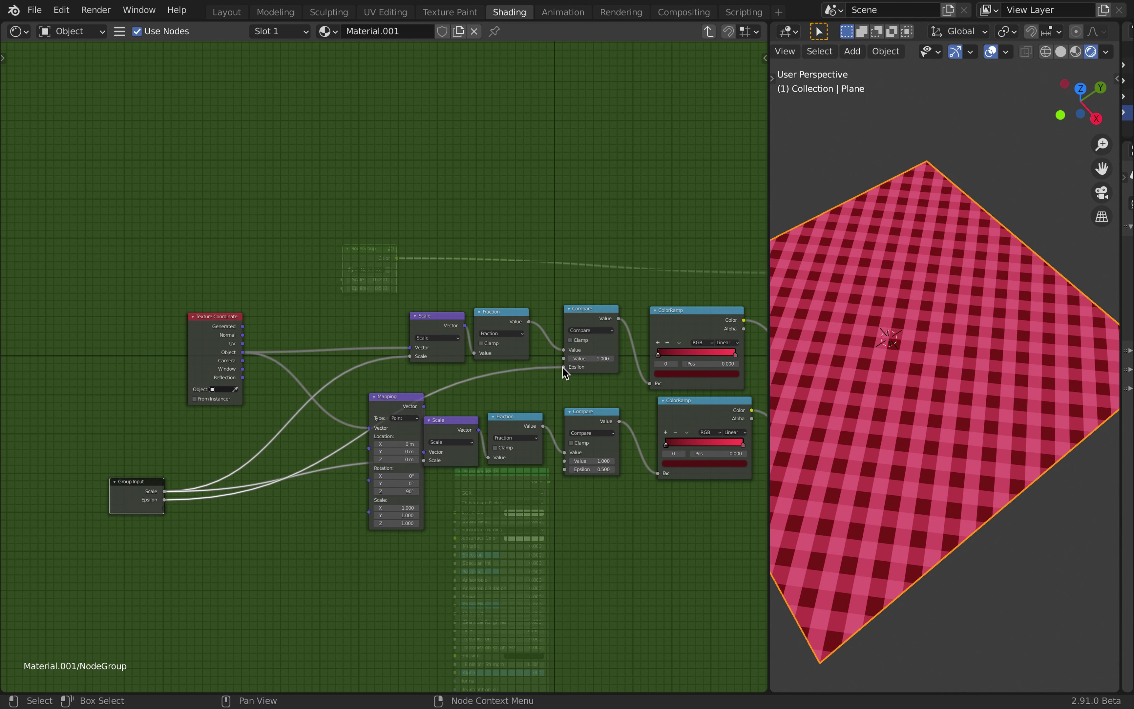
left_click_drag(164, 500, 566, 470)
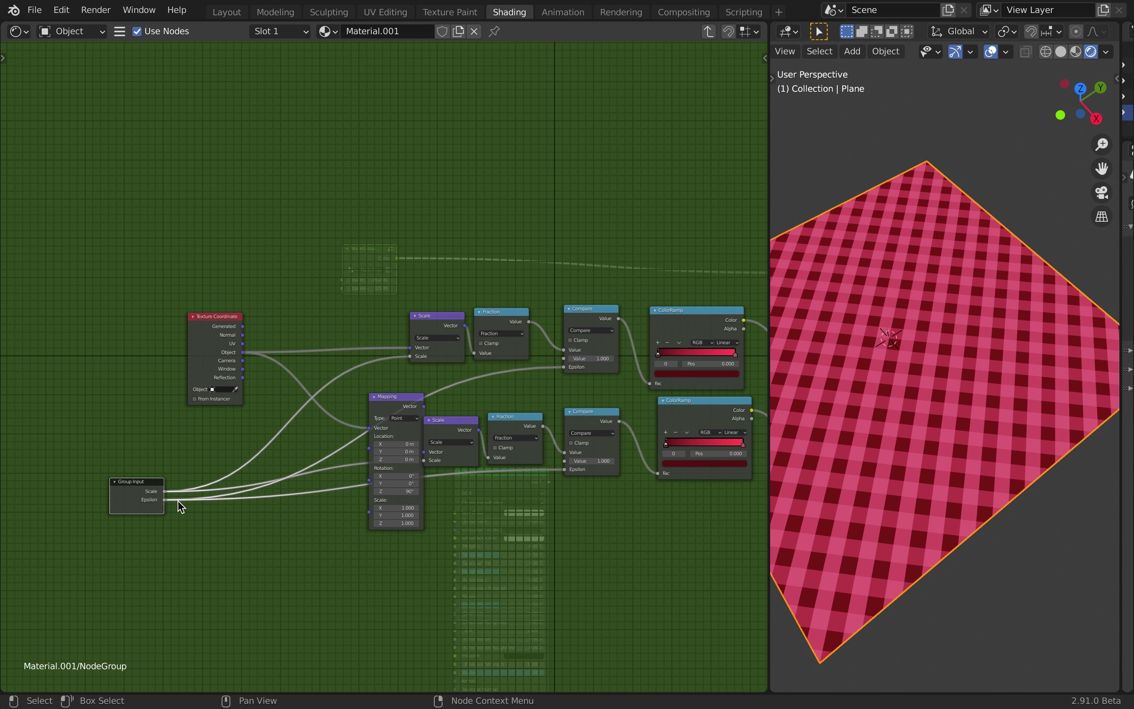
left_click_drag(120, 491, 105, 432)
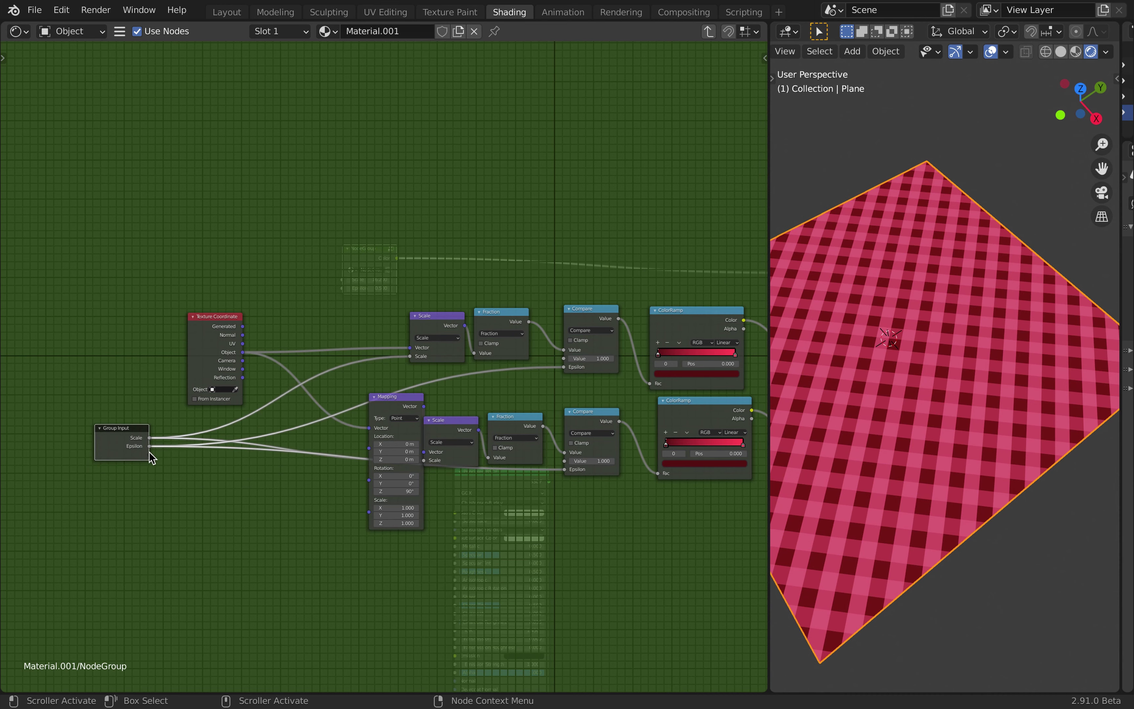
Expose the Hue values of the two Hue Saturation Value nodes as separate inputs of the node group
left_click_drag(149, 453, 781, 317)
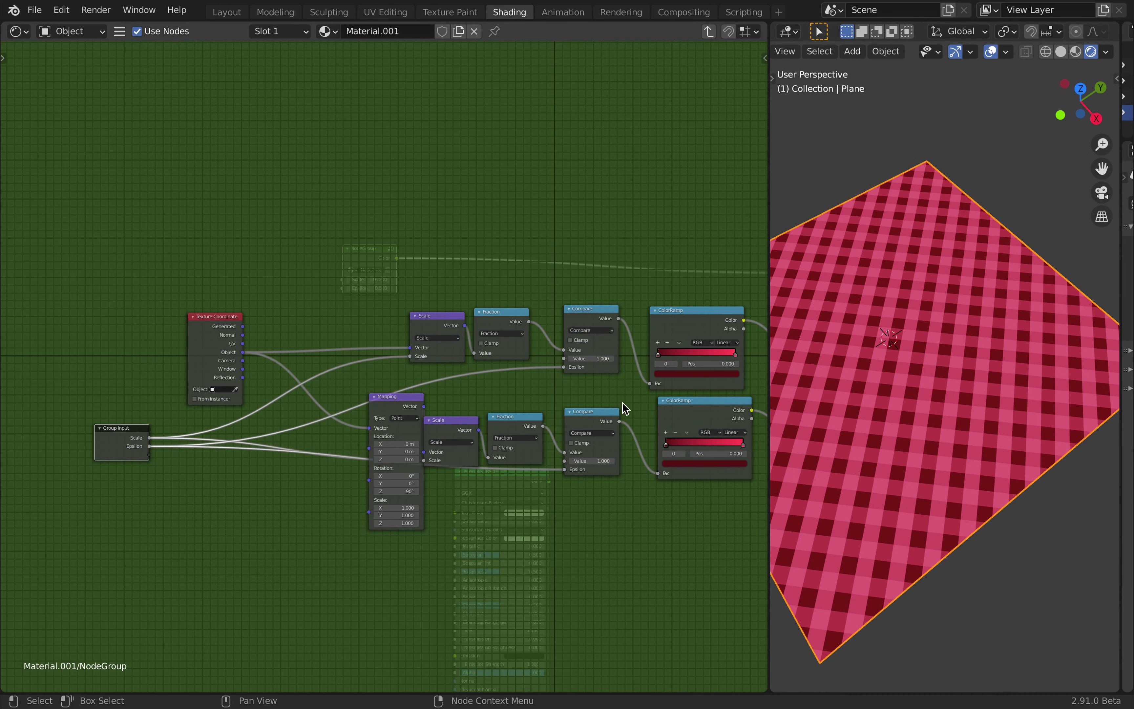
scroll(623, 403, "right", 4)
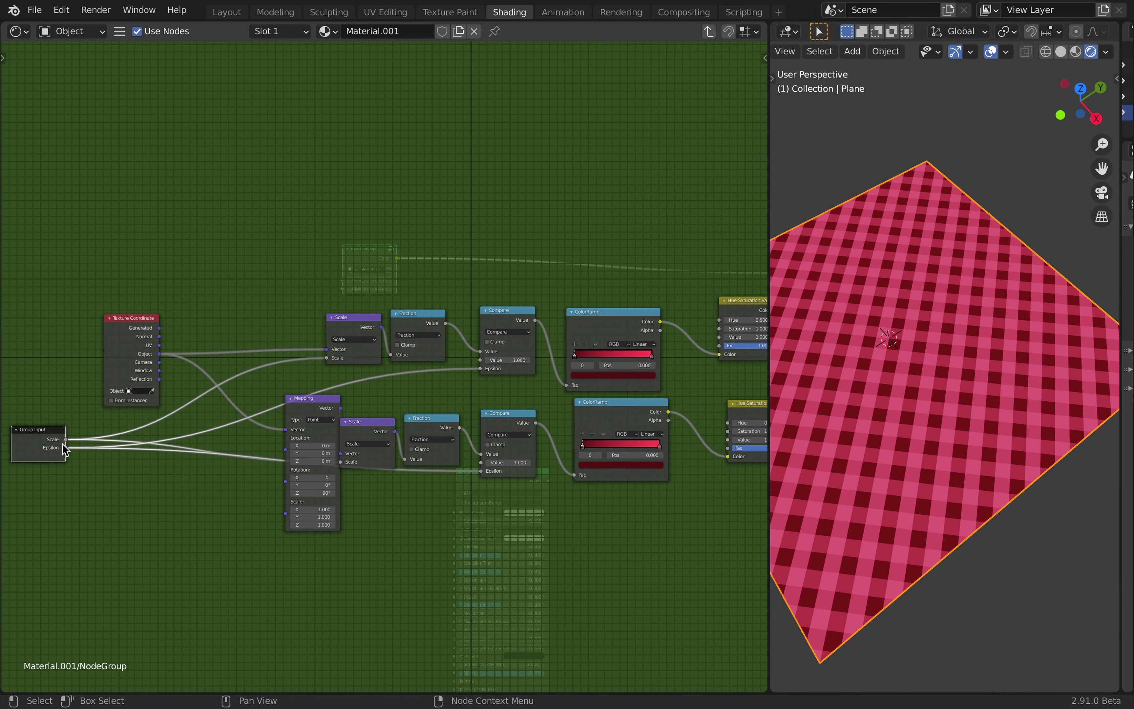
left_click_drag(65, 447, 718, 319)
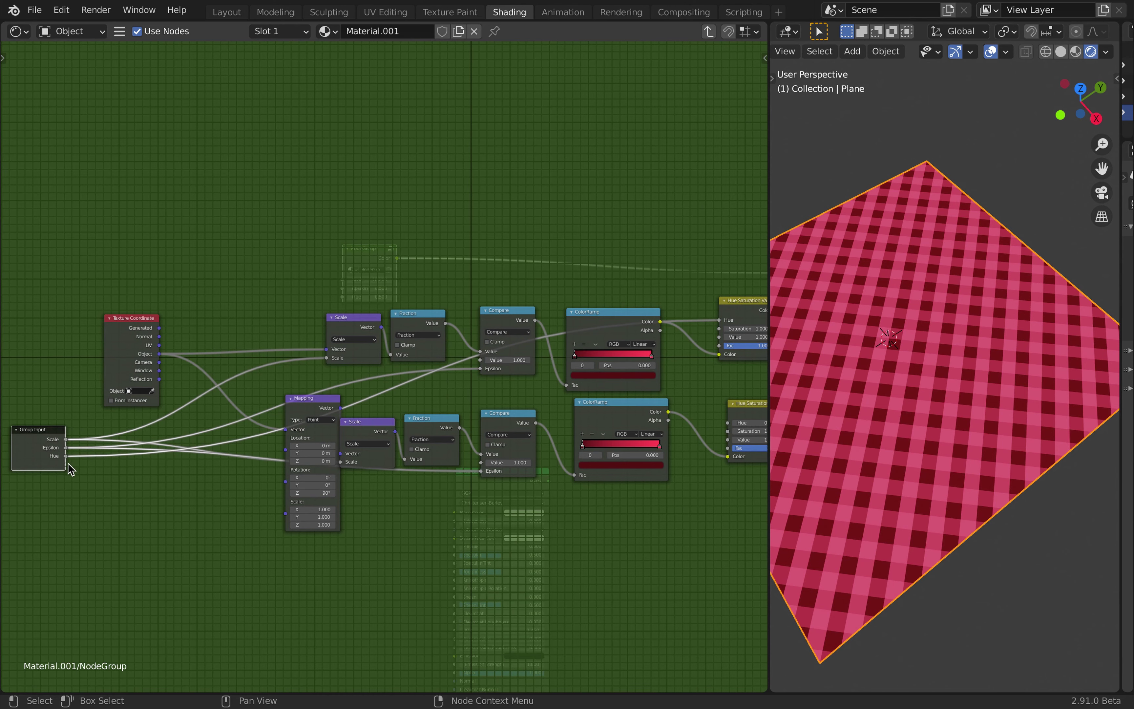
left_click_drag(66, 464, 726, 424)
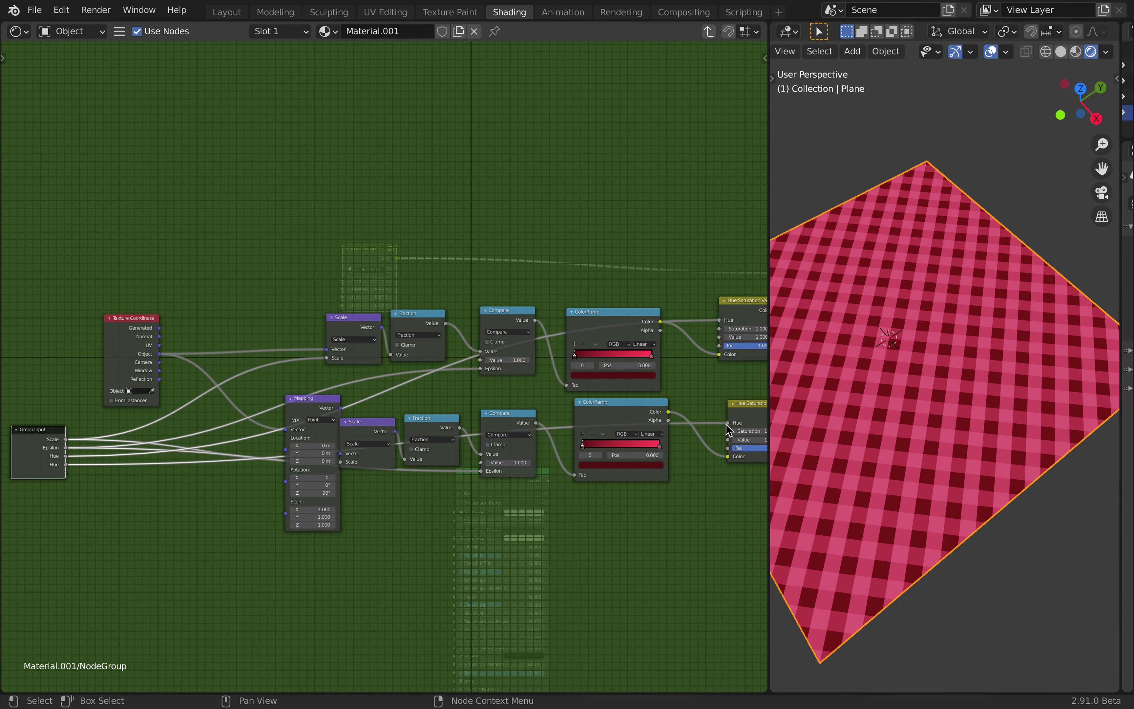
scroll(479, 462, "right", 5)
scroll(479, 462, "down", 1)
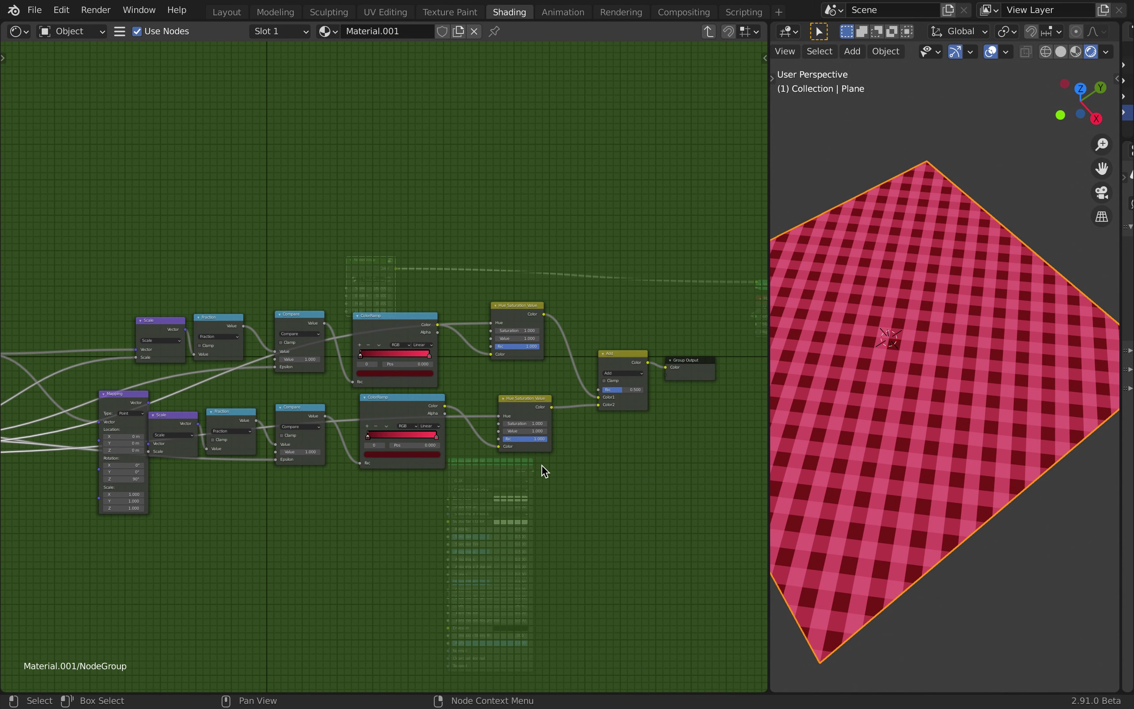
scroll(542, 465, "left", 4)
scroll(542, 465, "down", 1)
scroll(542, 465, "left", 2)
scroll(542, 465, "right", 2)
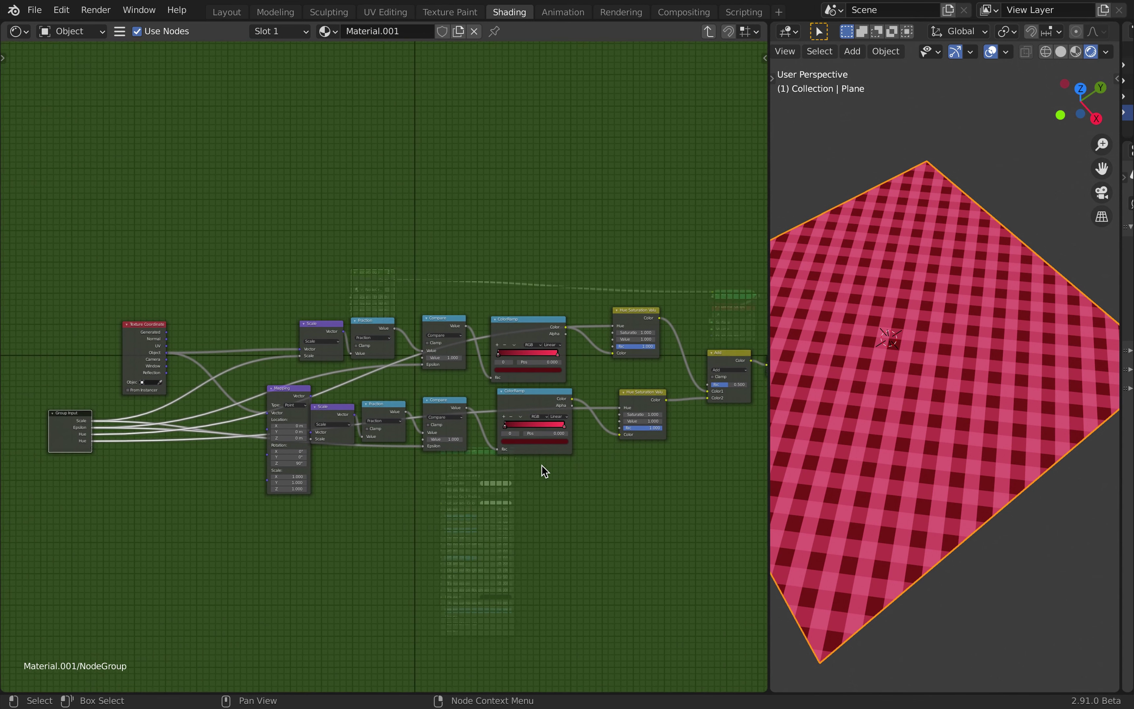
scroll(542, 463, "up", 1)
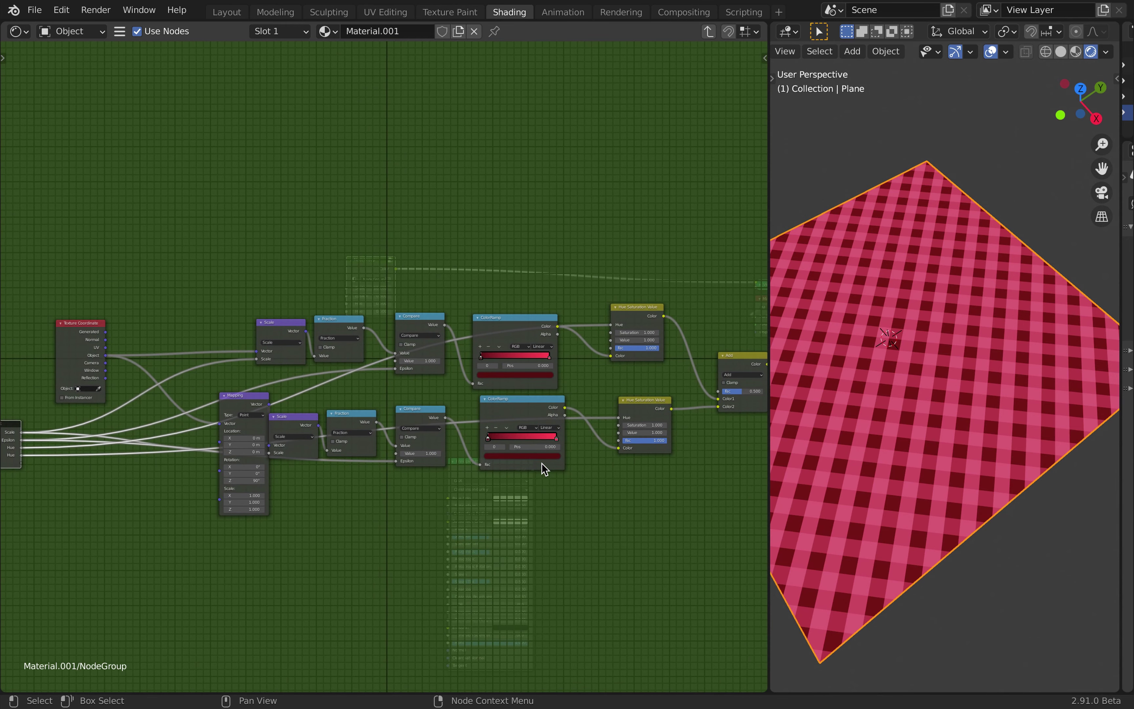
Leave the node group's interior and set the group's Scale to 18.4
key("Tab")
scroll(542, 464, "up", 1)
scroll(542, 464, "left", 2)
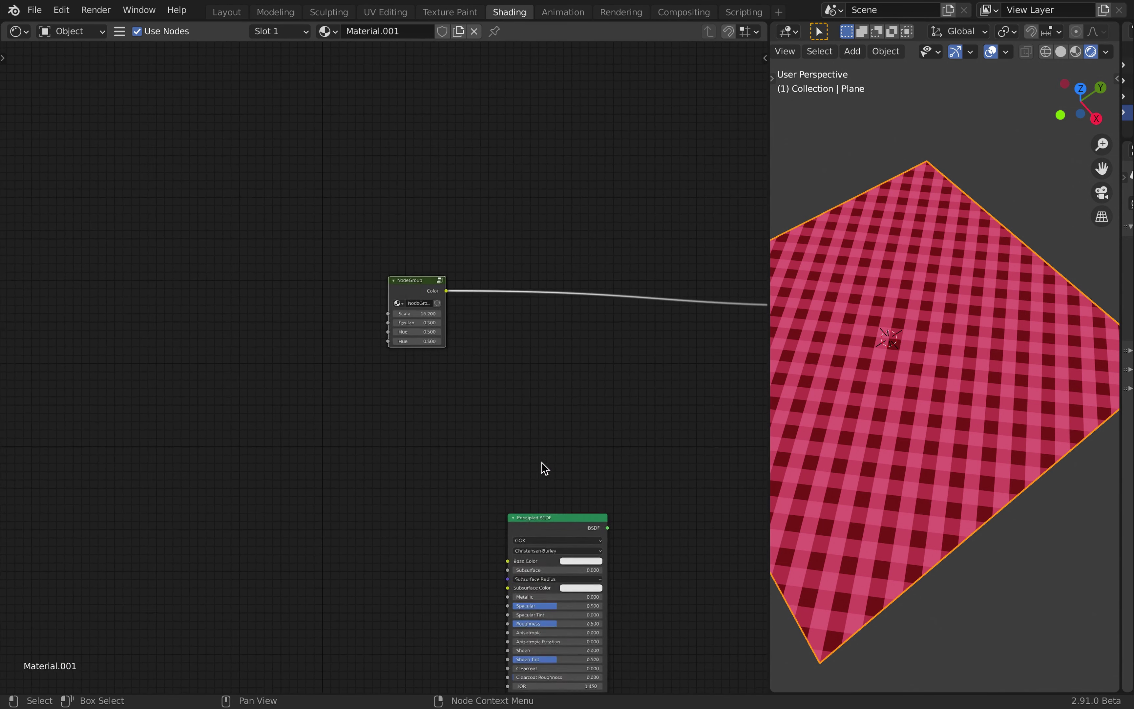
scroll(542, 464, "up", 1)
scroll(542, 463, "right", 2)
mouse_move(370, 313)
left_mouse_down()
mouse_move(401, 313)
mouse_move(361, 313)
mouse_move(371, 312)
left_mouse_up()
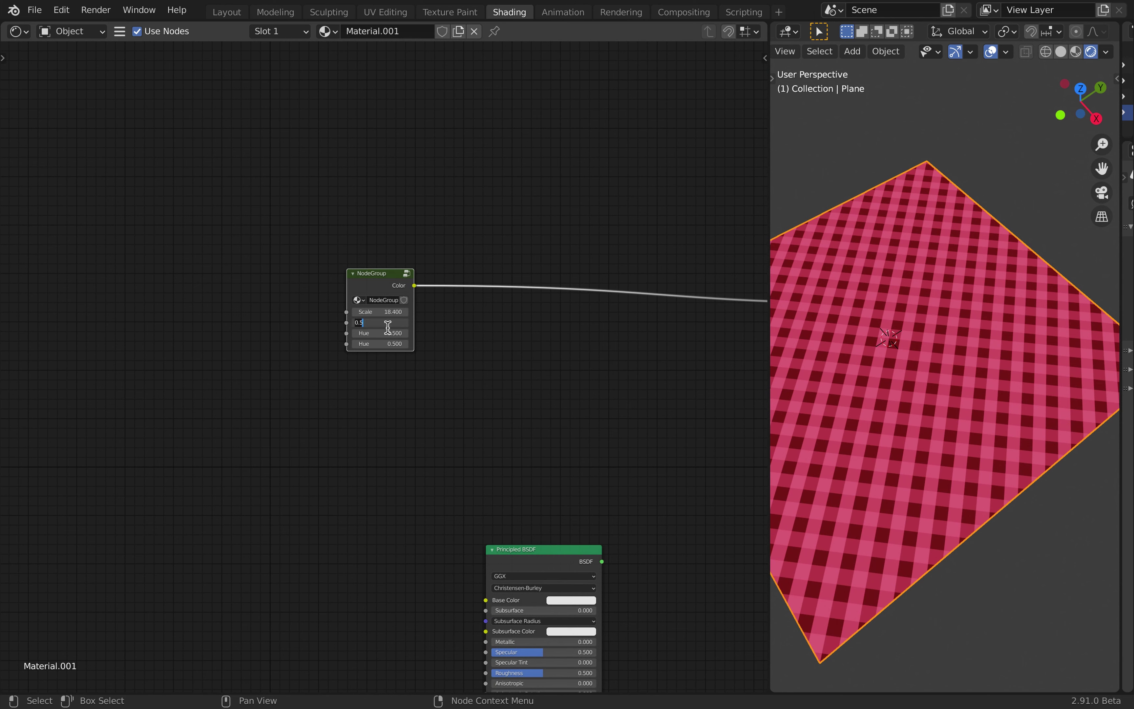
Try an Epsilon of 0.4 and a different first Hue value on the node group, undoing each change
left_click(355, 325)
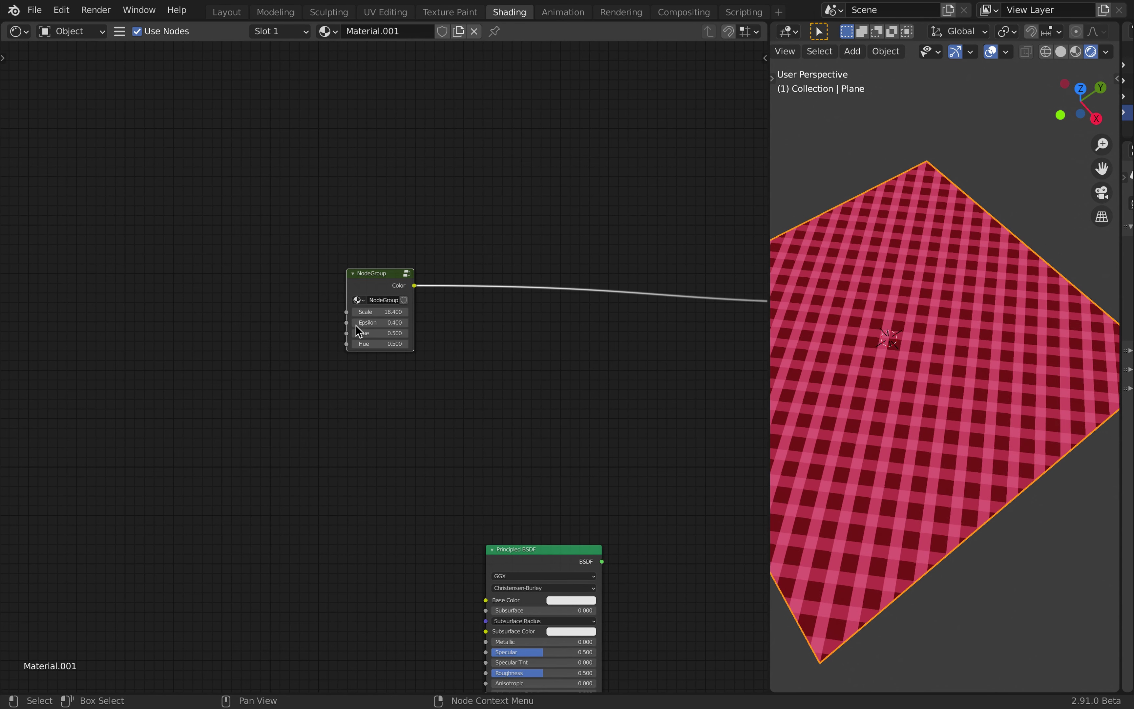
key("ctrl+z")
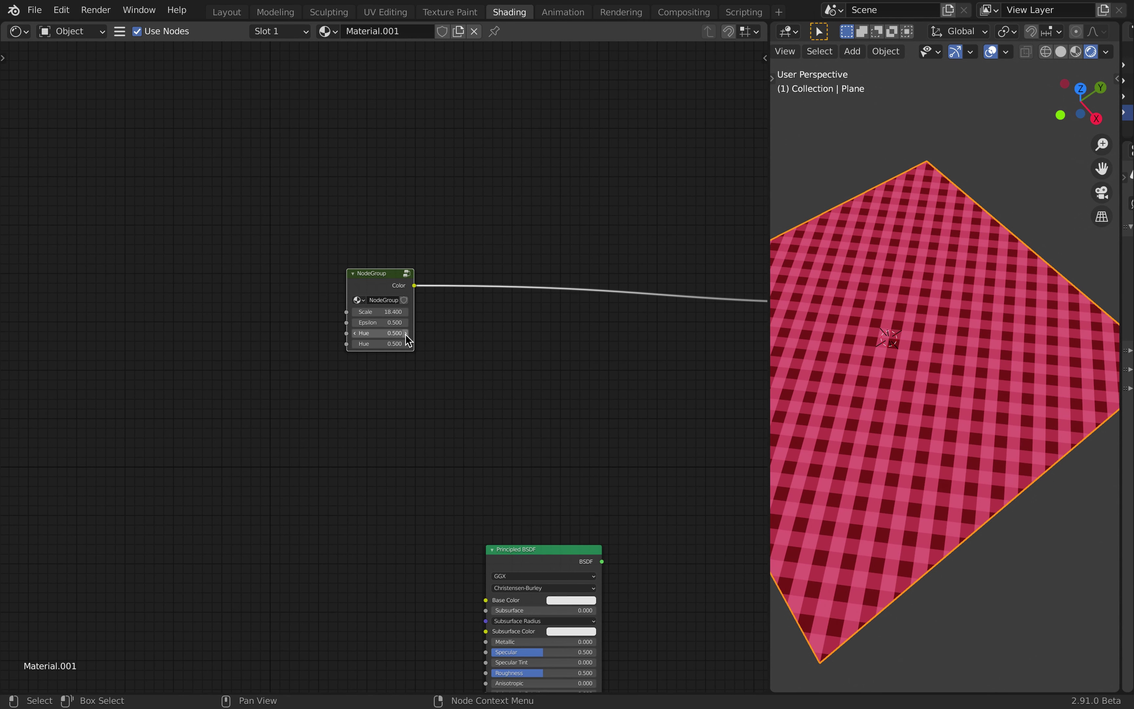
left_click_drag(378, 333, 353, 332)
key("ctrl+z")
Add an RGB node beside the node group and connect its Color to the group's first Hue input
key("shift+a")
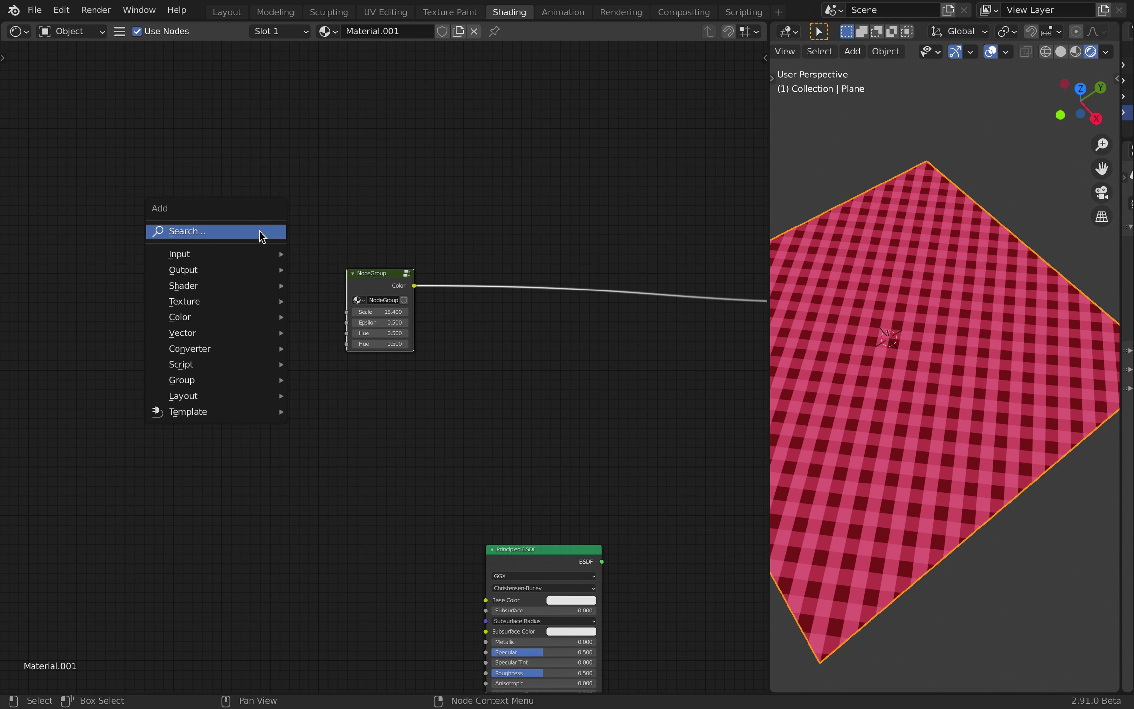
left_click(262, 234)
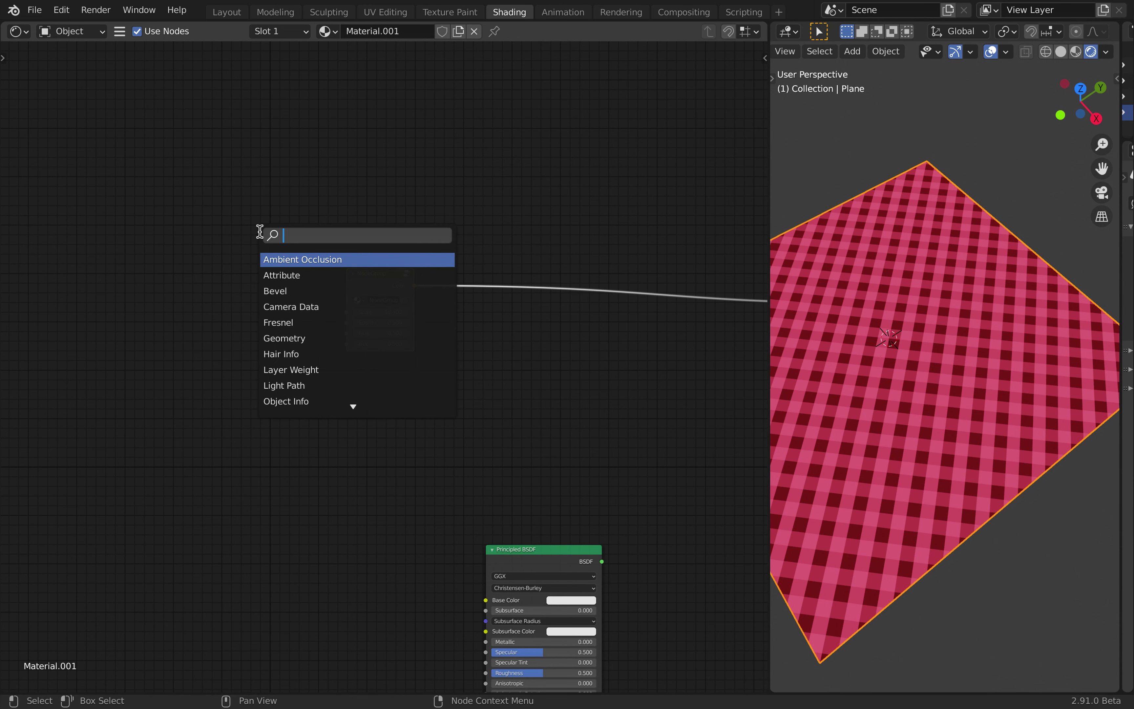
type("rgb")
key("Return")
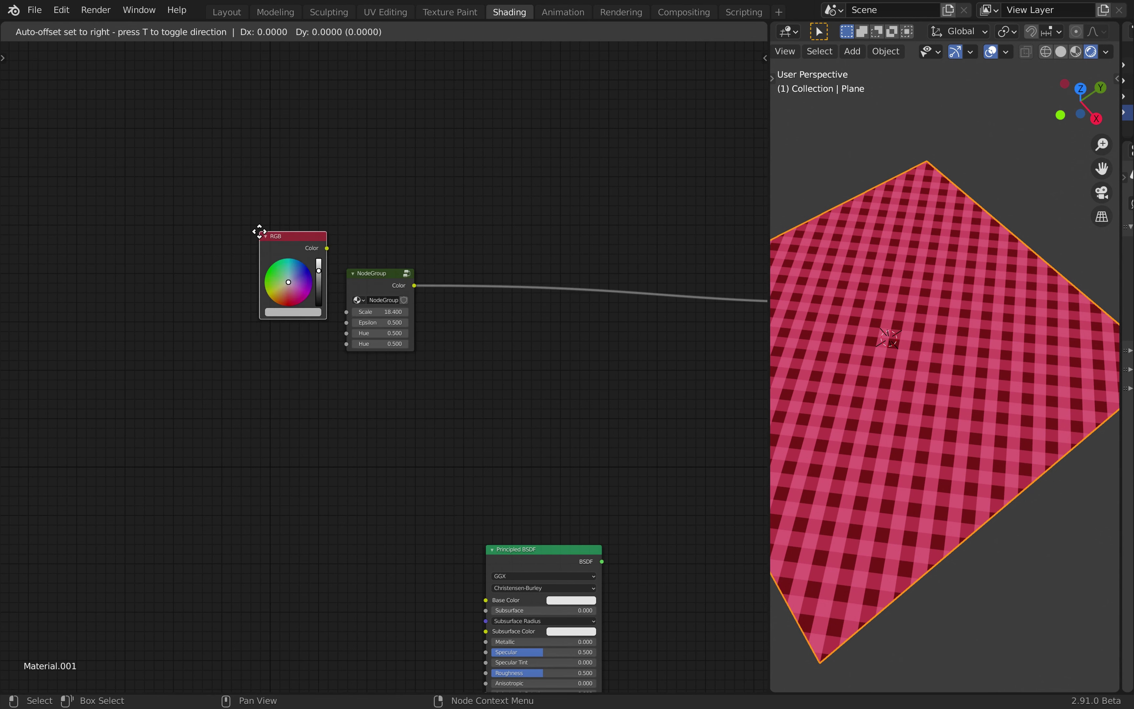
left_click(193, 271)
left_click_drag(266, 281, 348, 333)
Try a muted blue on the RGB node and reset the node to its default
left_click_drag(227, 320, 258, 316)
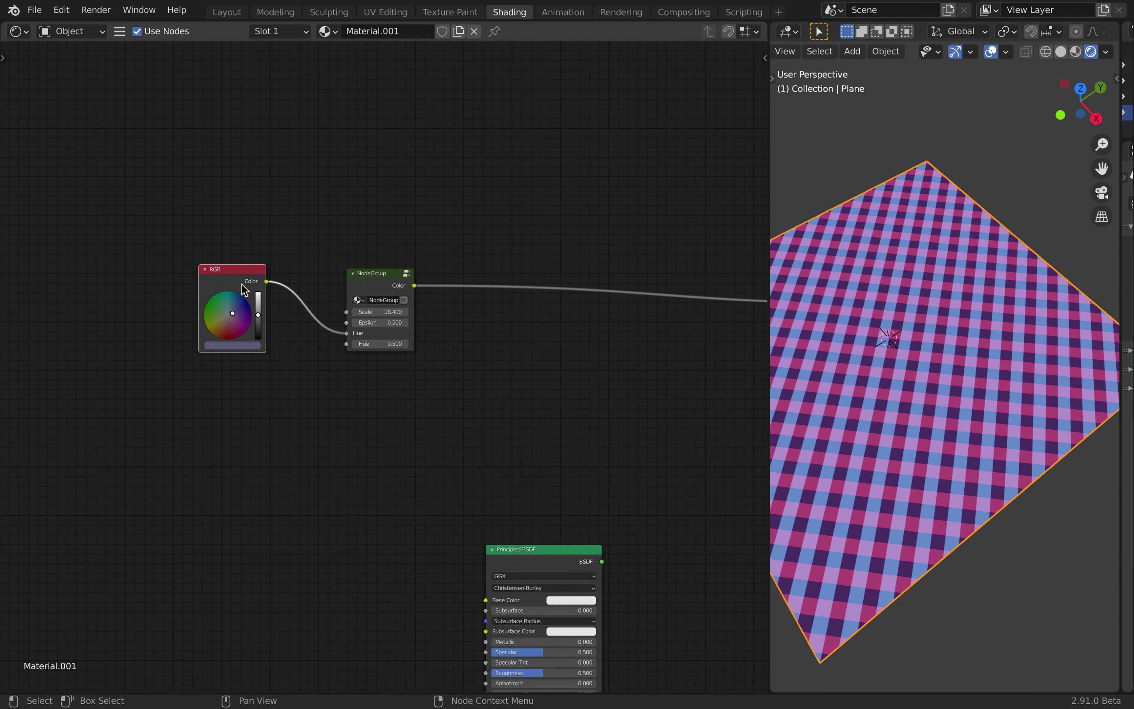
key("BackSpace")
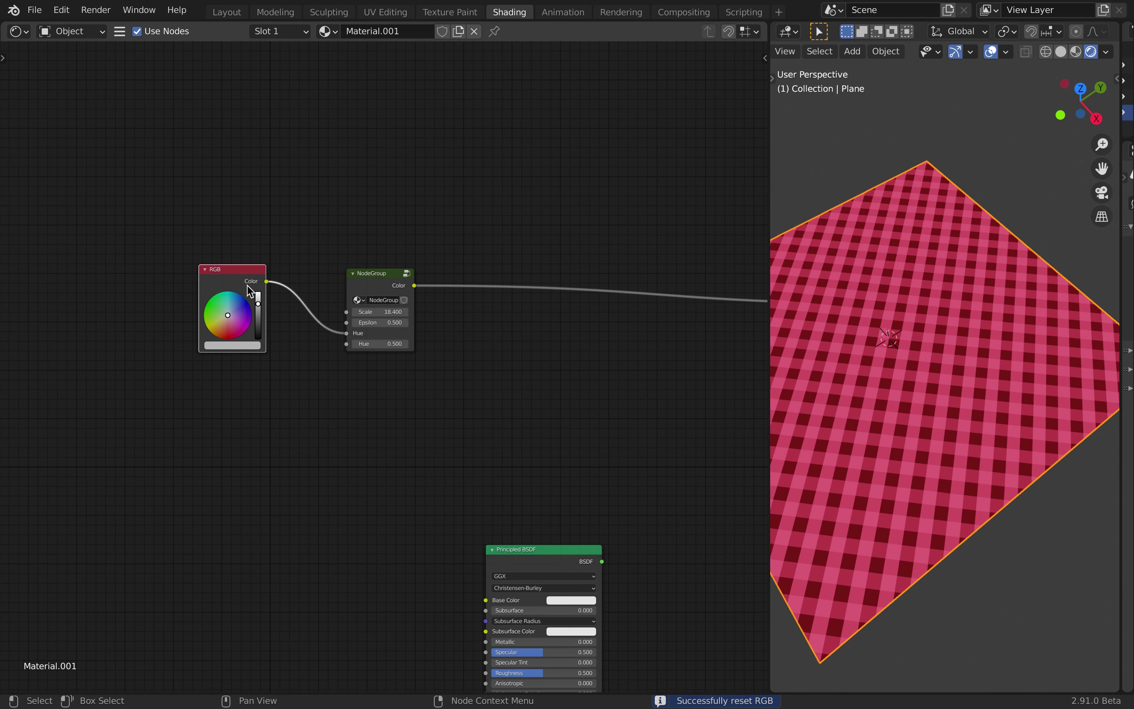
Try driving the group's second Hue input from an RGB node duplicated in place and set to magenta, undoing the colour and link
key("shift+d")
right_click(246, 287)
left_click_drag(266, 281, 352, 348)
mouse_move(236, 315)
left_mouse_down()
mouse_move(228, 309)
mouse_move(236, 318)
left_mouse_up()
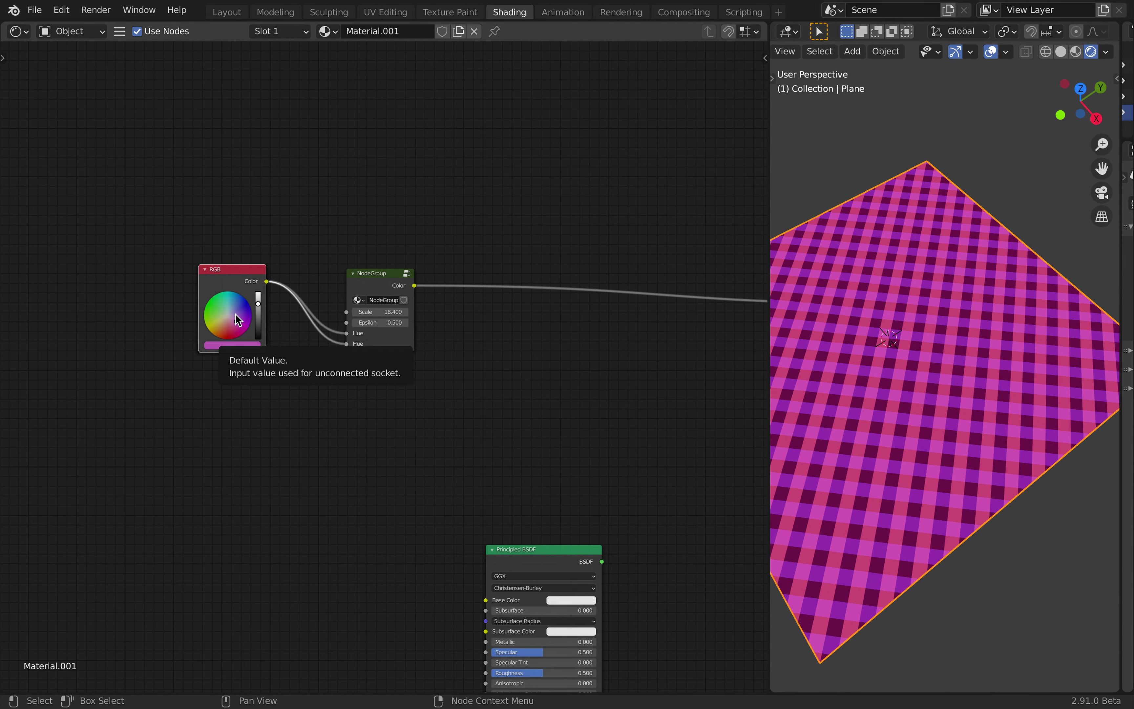
key("ctrl+z")
key("ctrl+z")
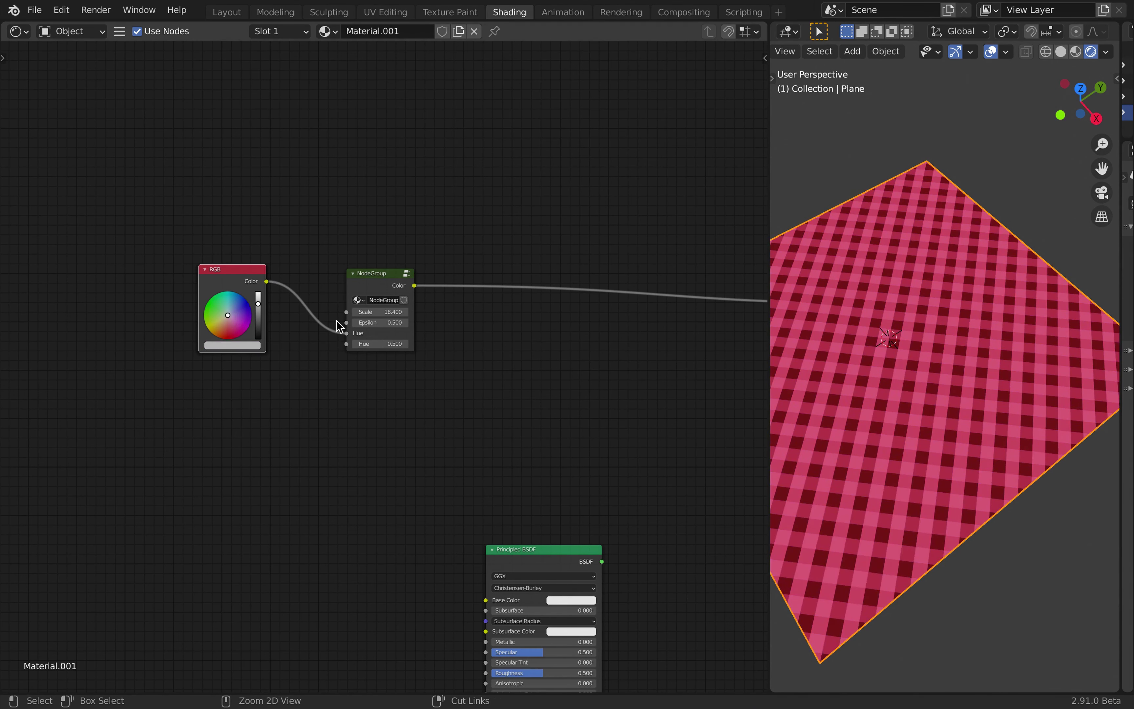